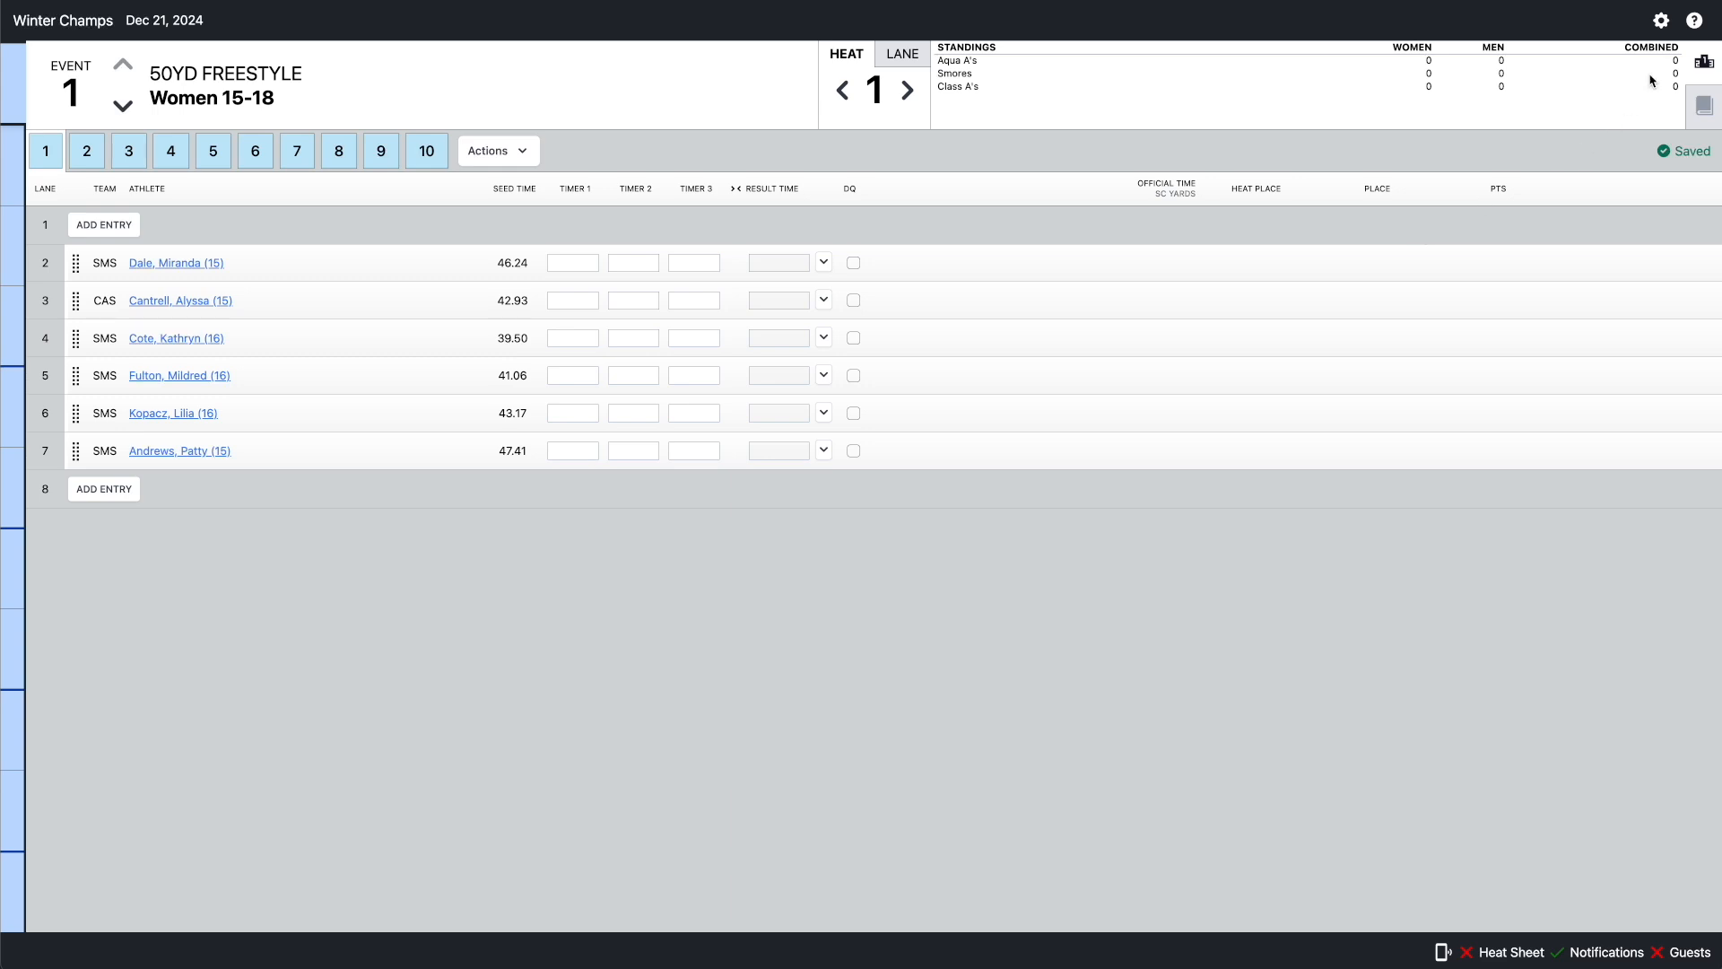
- Enable scoring by division in the meet's seeding and scoring settings
{"action": "left_click", "coordinate": [1663, 25]}
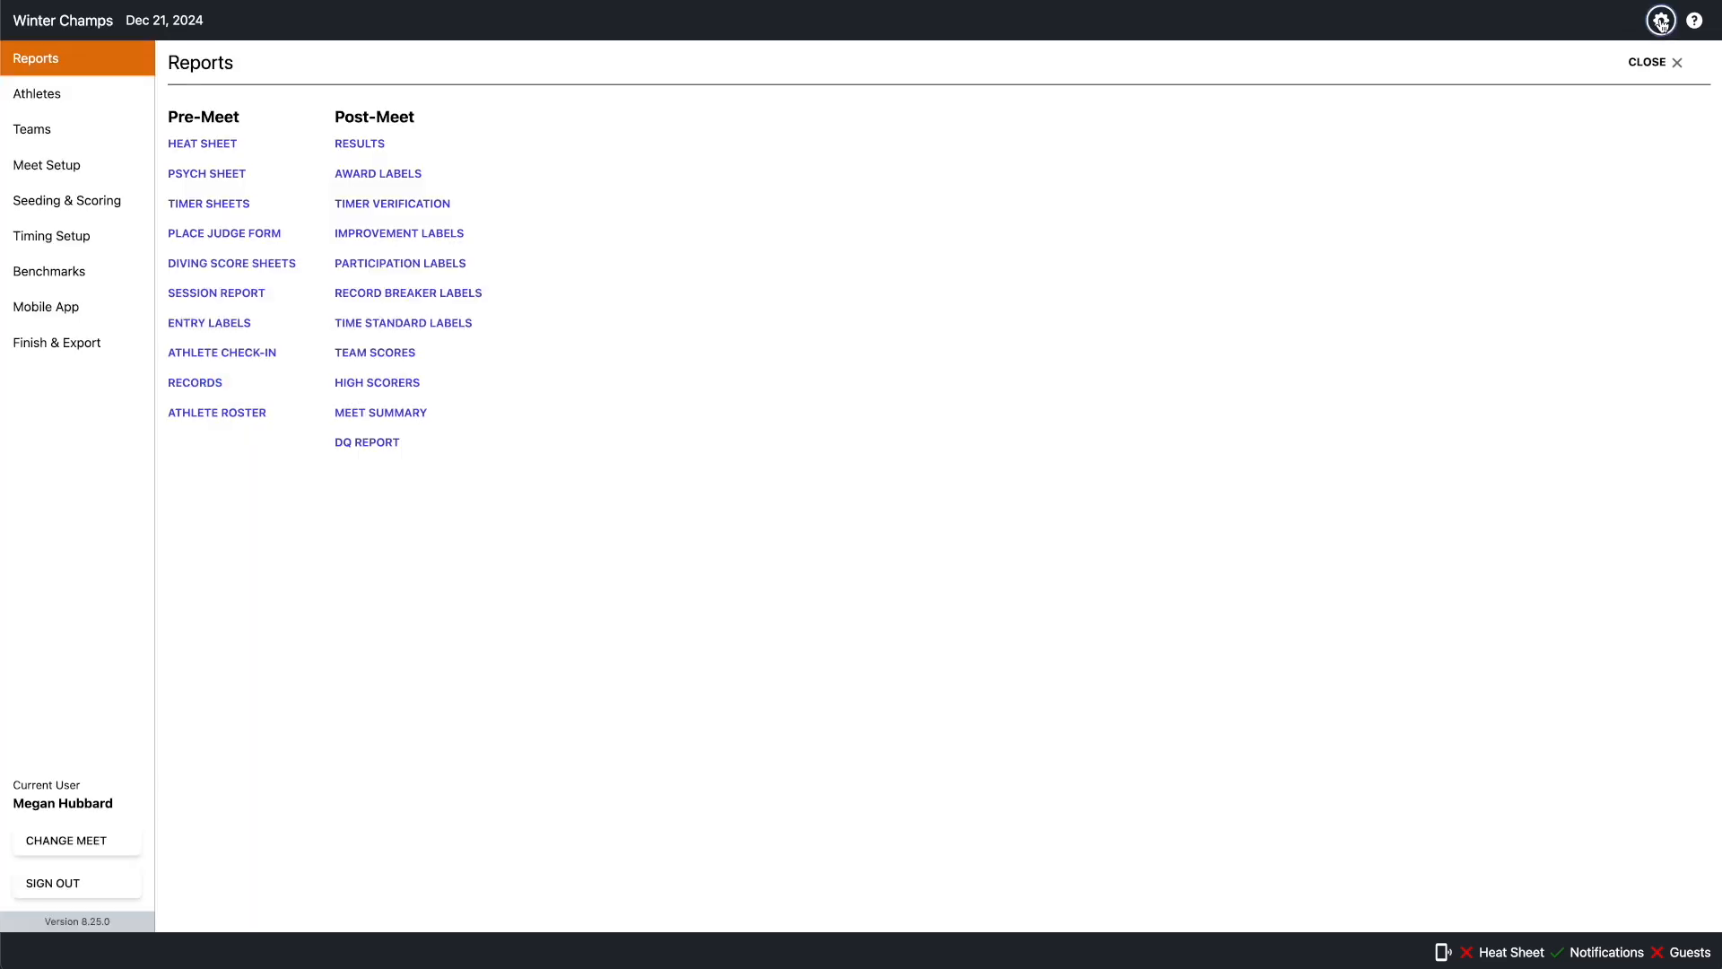
{"action": "left_click", "coordinate": [58, 208]}
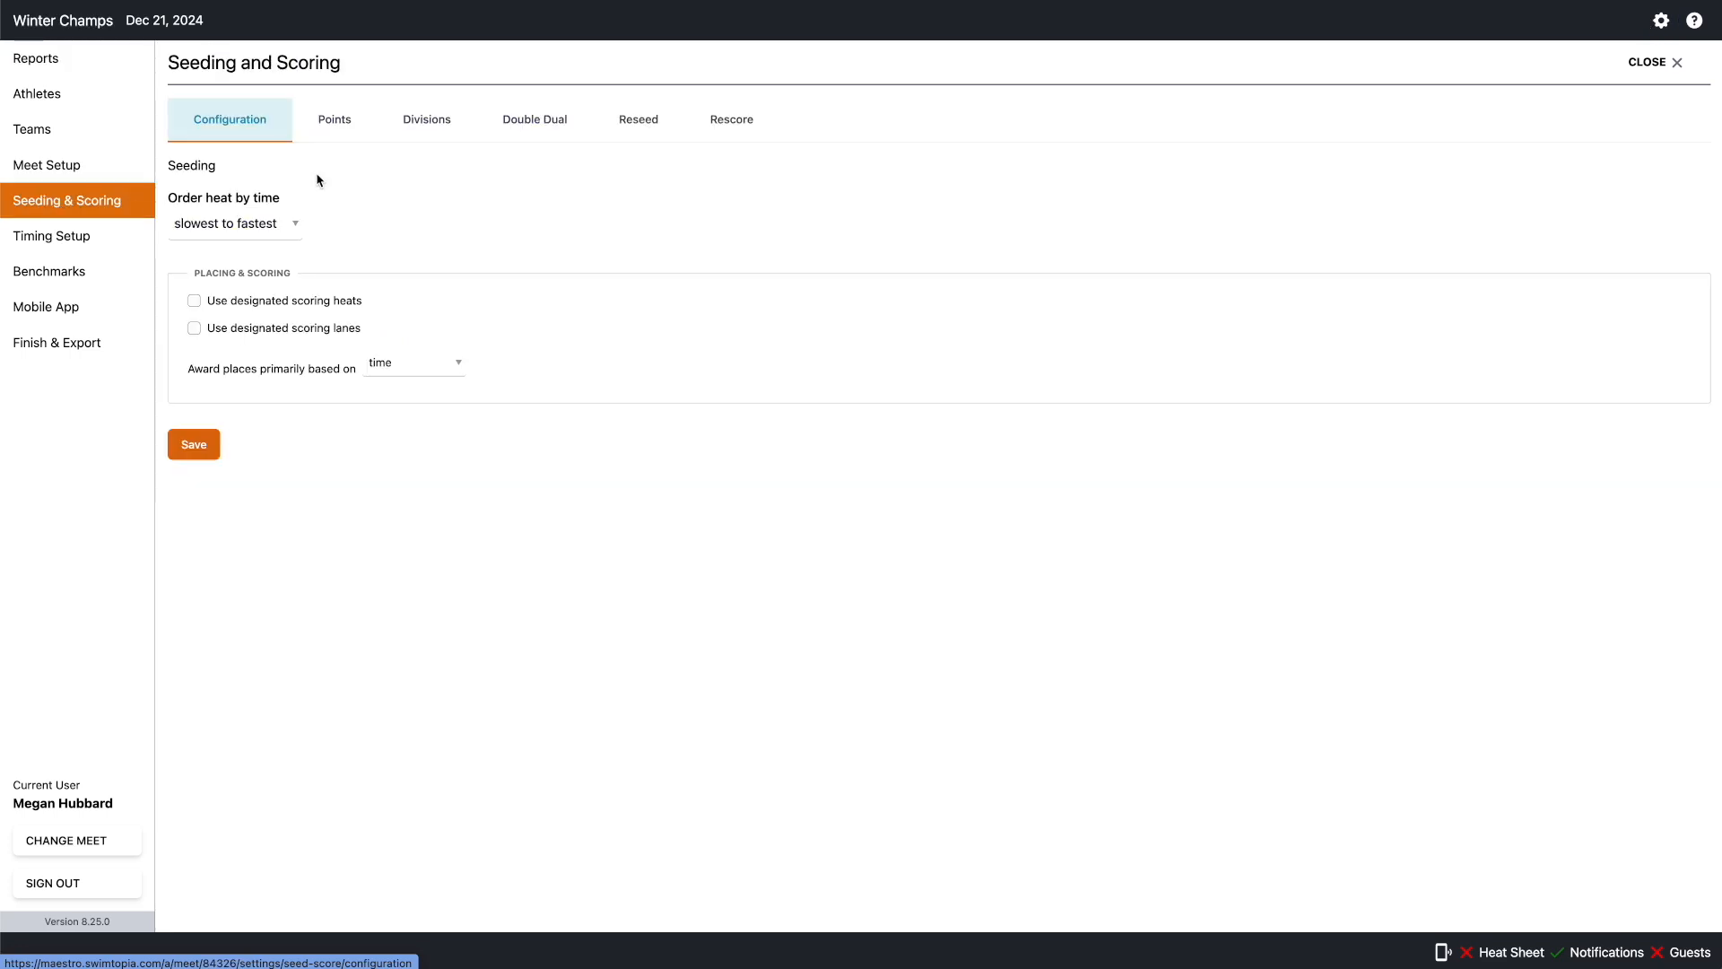
{"action": "left_click", "coordinate": [426, 131]}
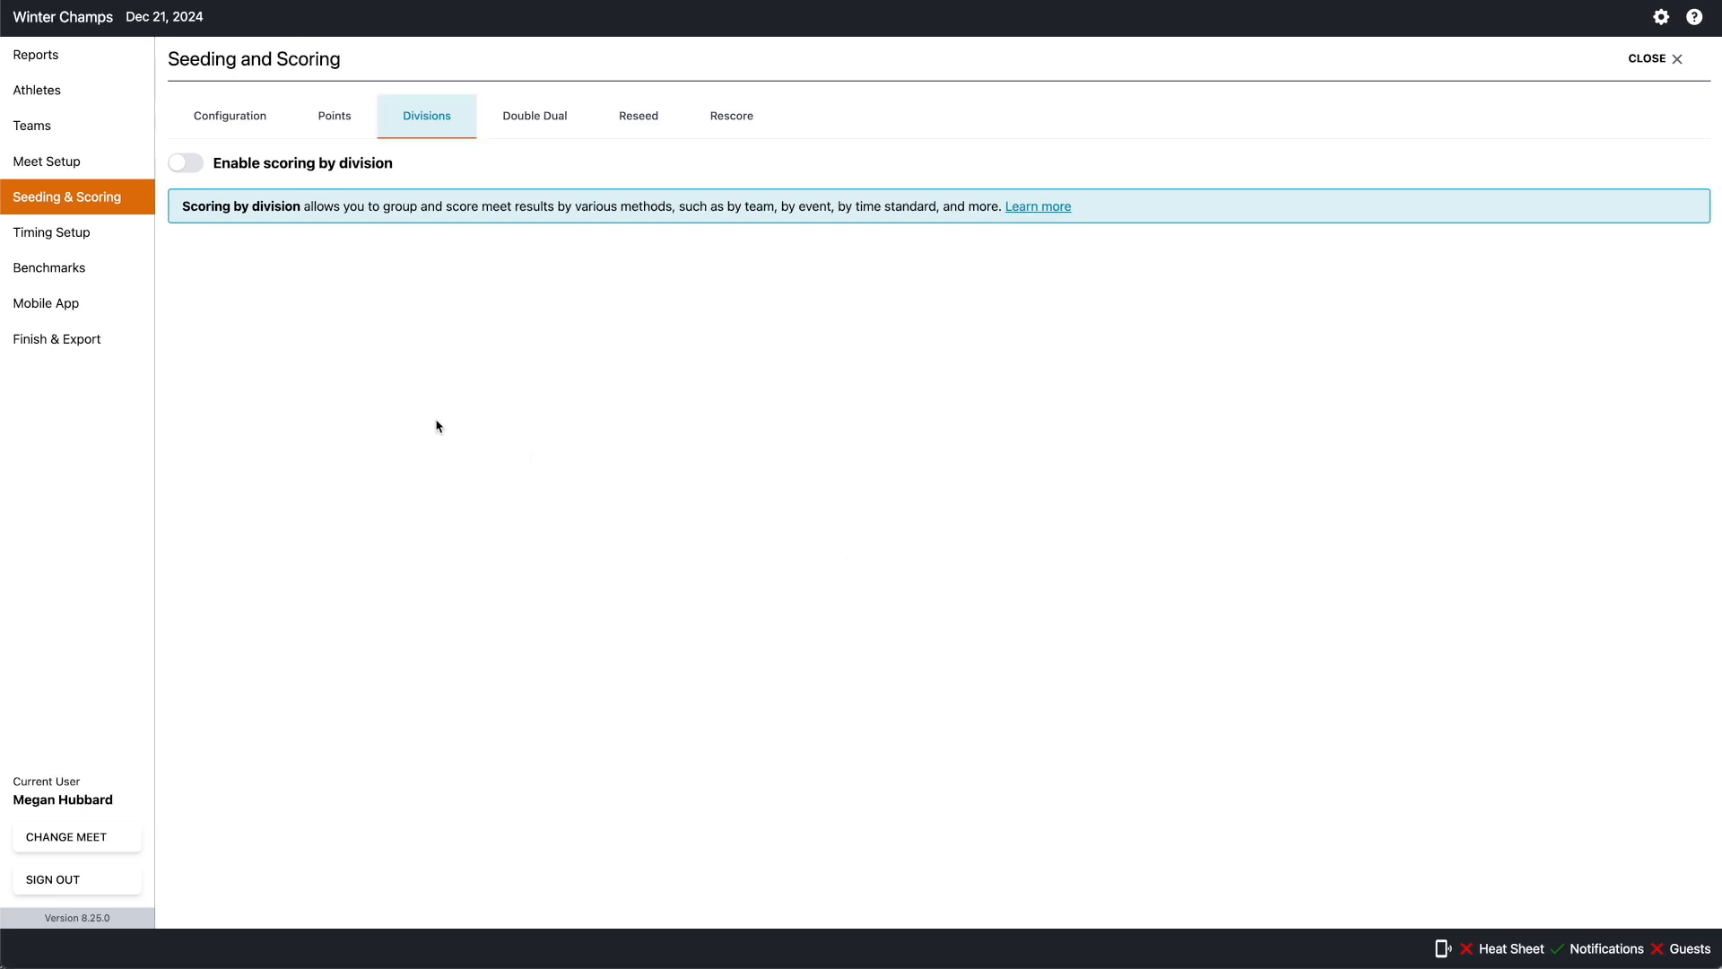
{"action": "left_click", "coordinate": [177, 168]}
{"action": "left_click", "coordinate": [179, 167]}
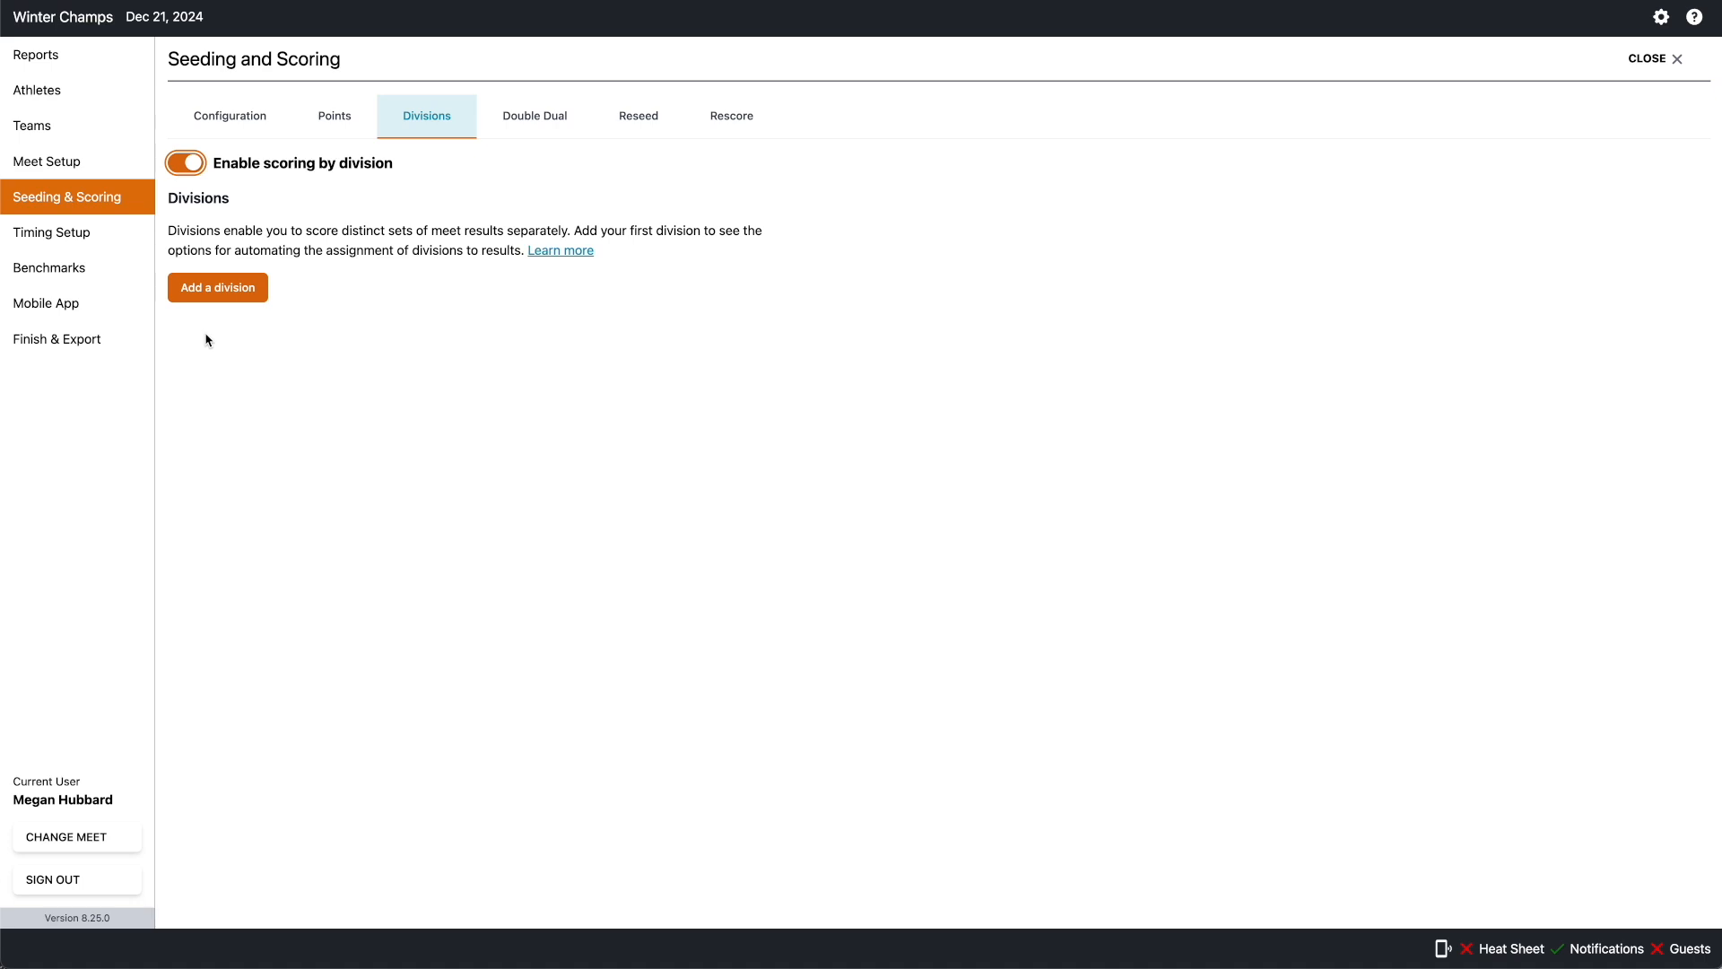
- Add a division with code GLD and name Gold, keeping the meet's default points
{"action": "left_click", "coordinate": [220, 288]}
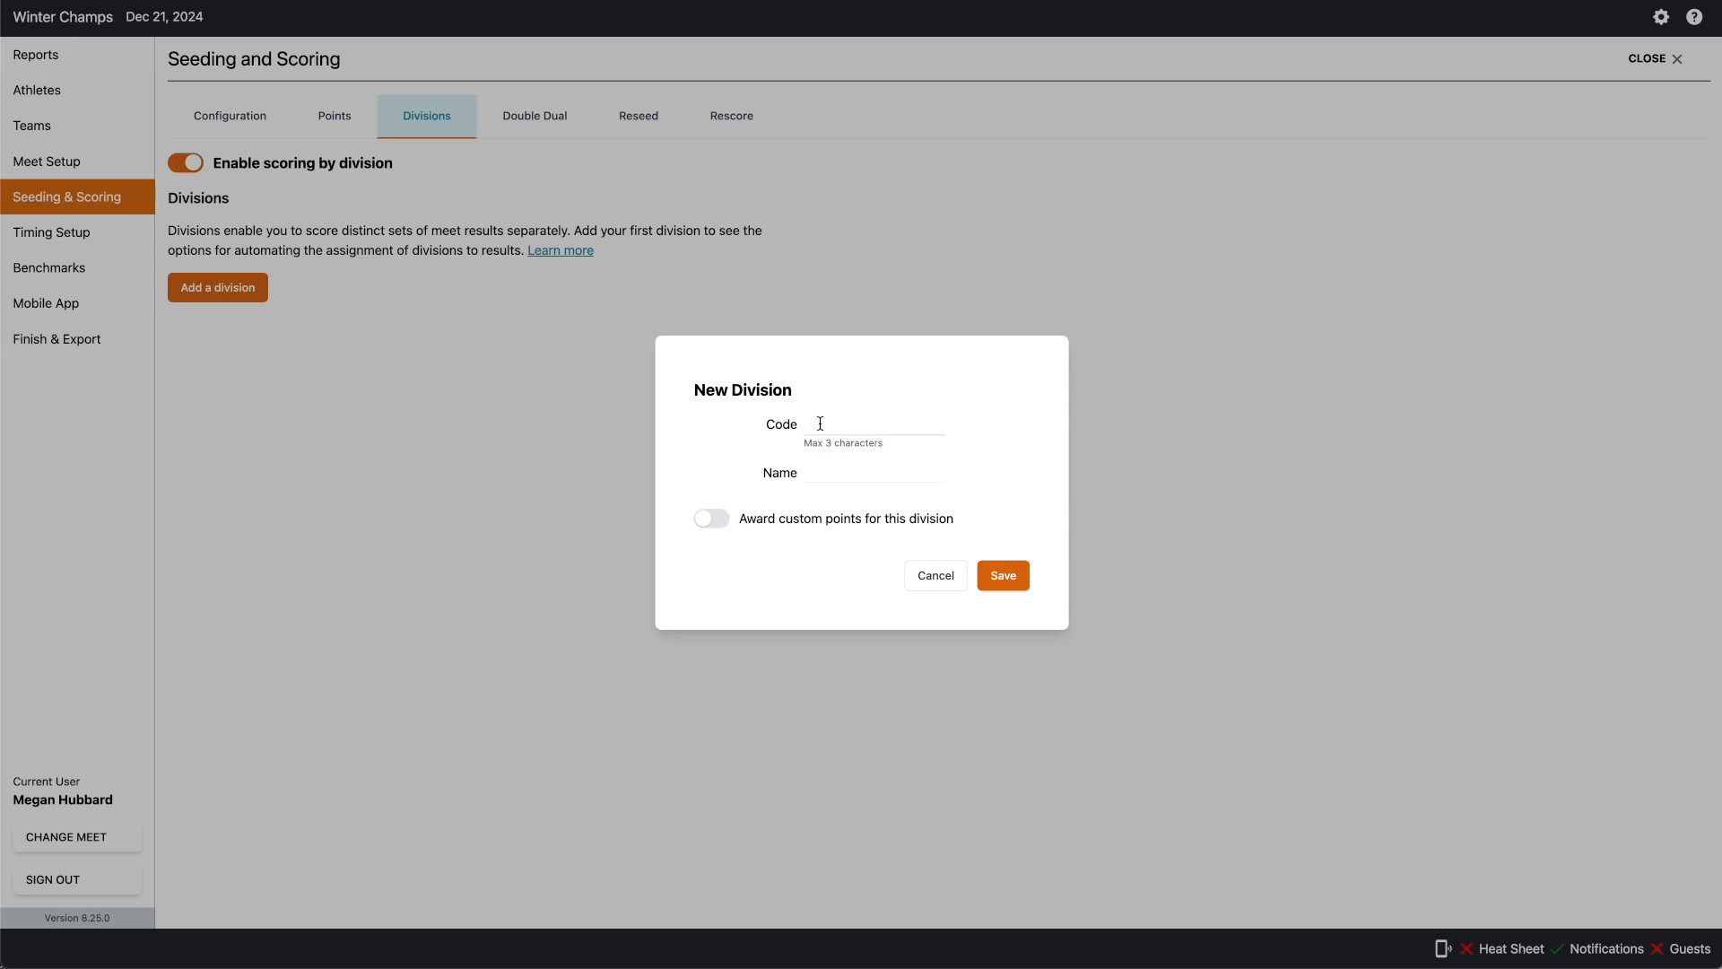
{"action": "type", "text": "GLD"}
{"action": "left_click", "coordinate": [829, 473]}
{"action": "type", "text": "Gold"}
{"action": "left_click", "coordinate": [1007, 579]}
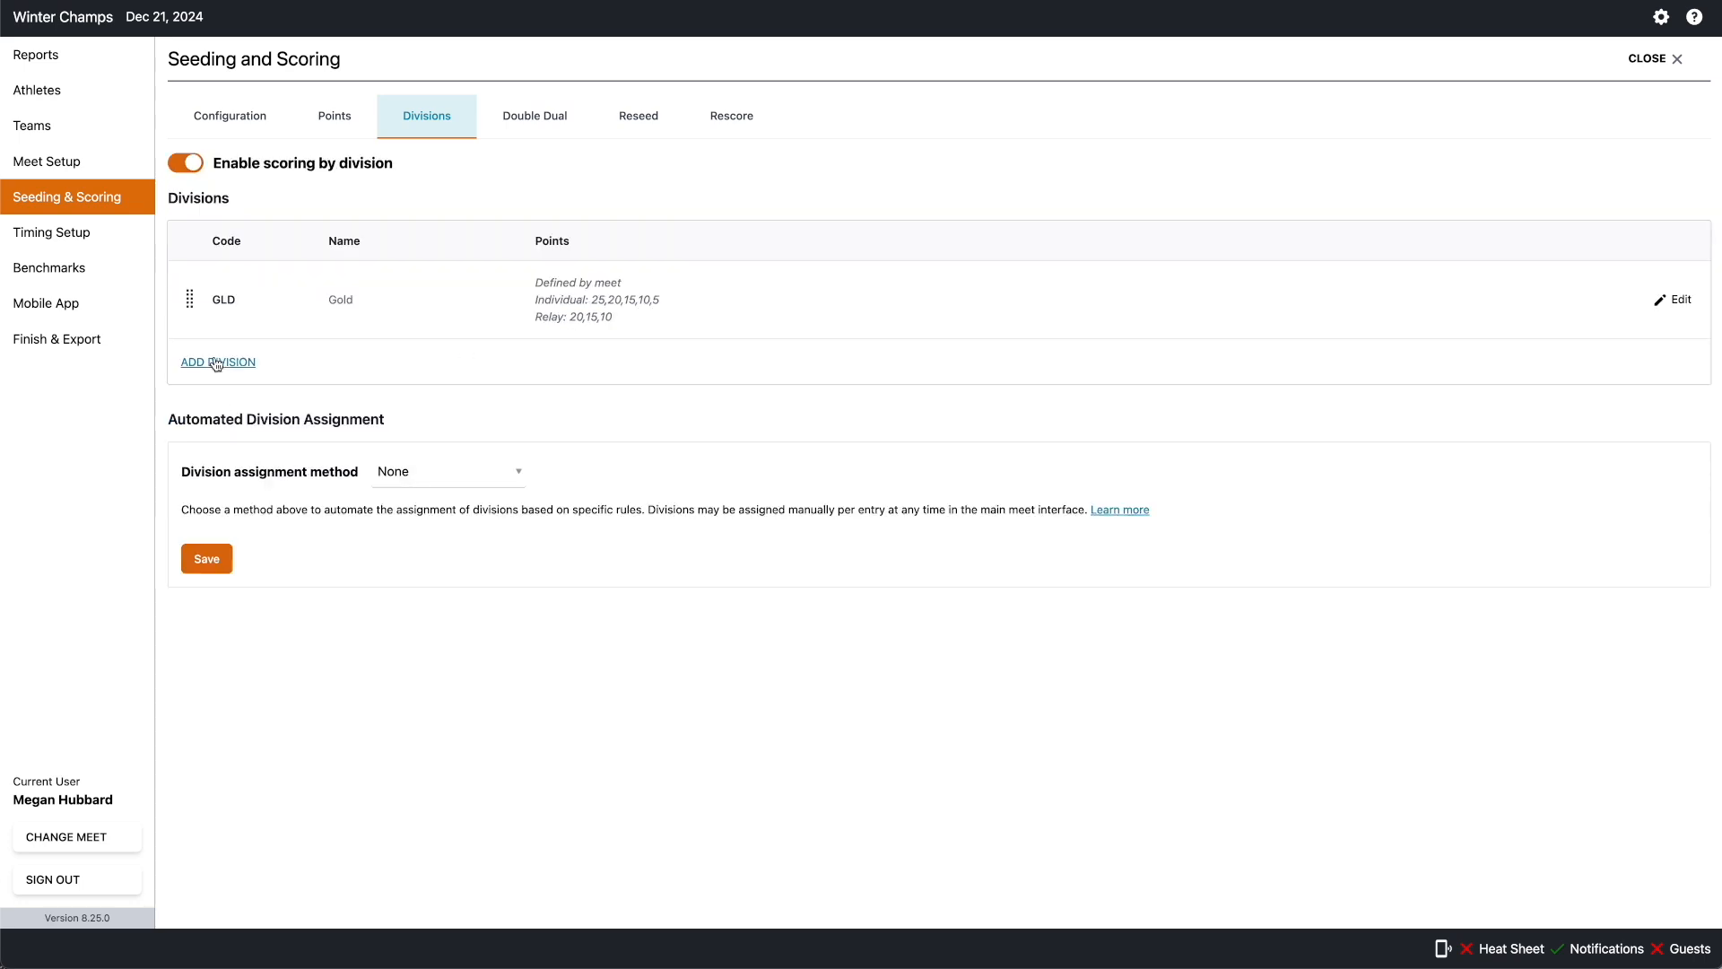
- Add a division with code SLV and name Silver, keeping the meet's default points
{"action": "left_click", "coordinate": [217, 366]}
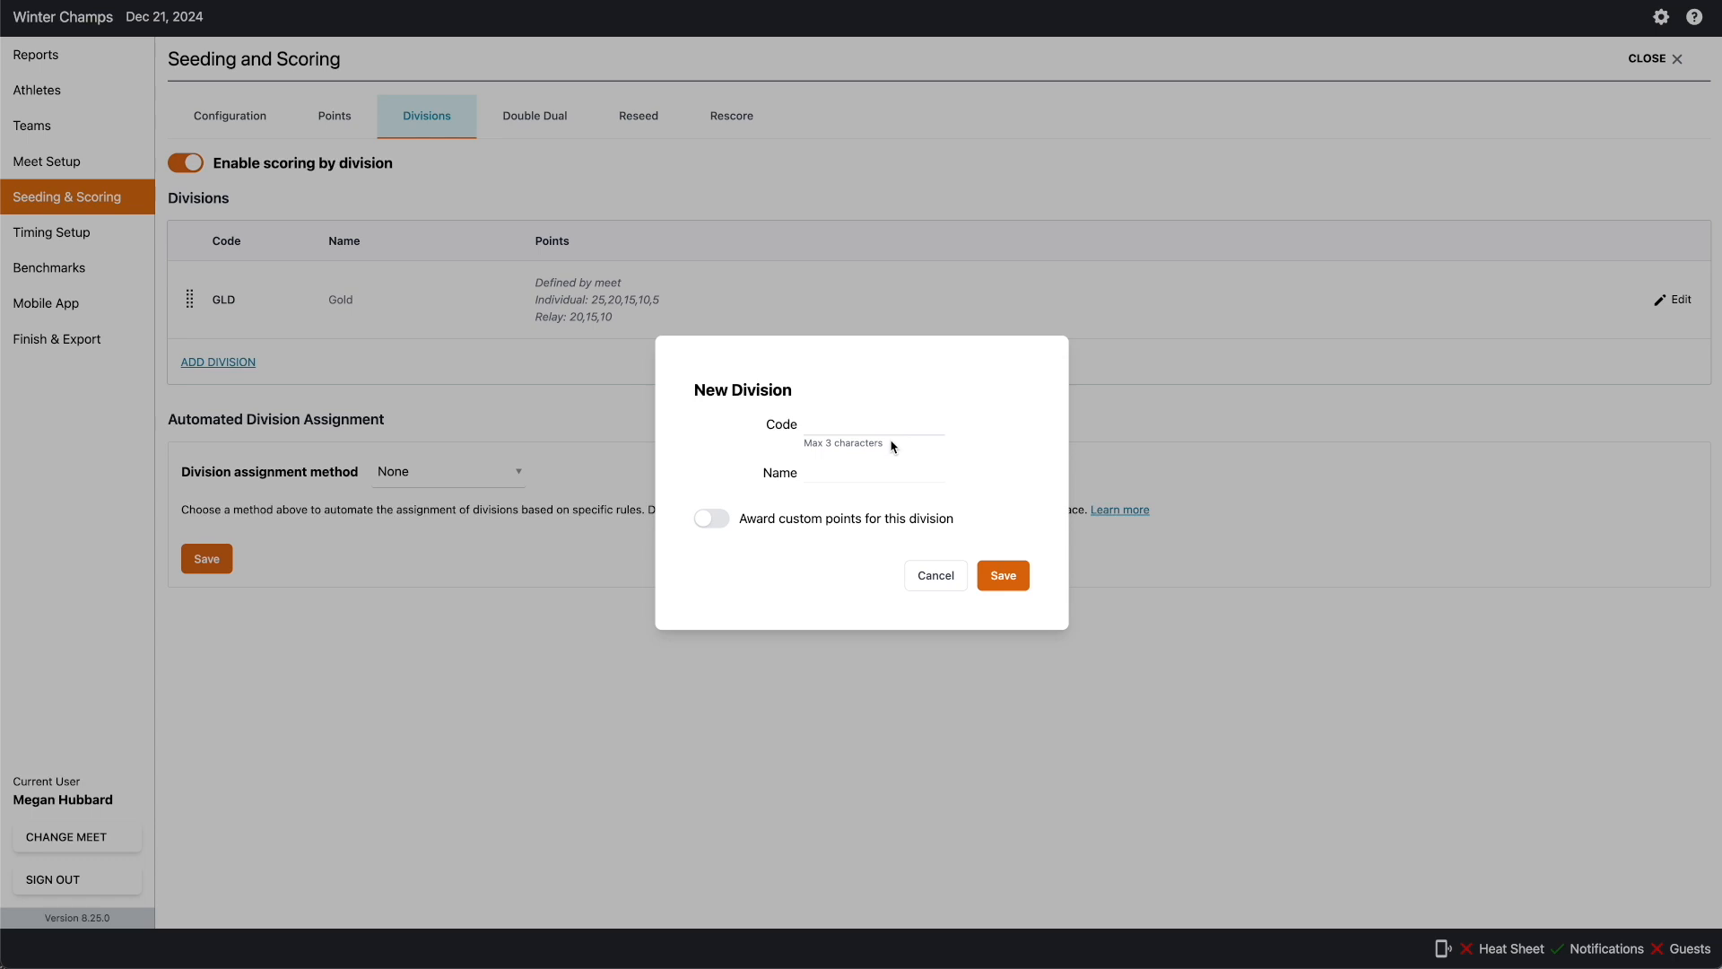
{"action": "type", "text": "SLV"}
{"action": "left_click", "coordinate": [840, 470]}
{"action": "type", "text": "Silver"}
{"action": "left_click", "coordinate": [1001, 578]}
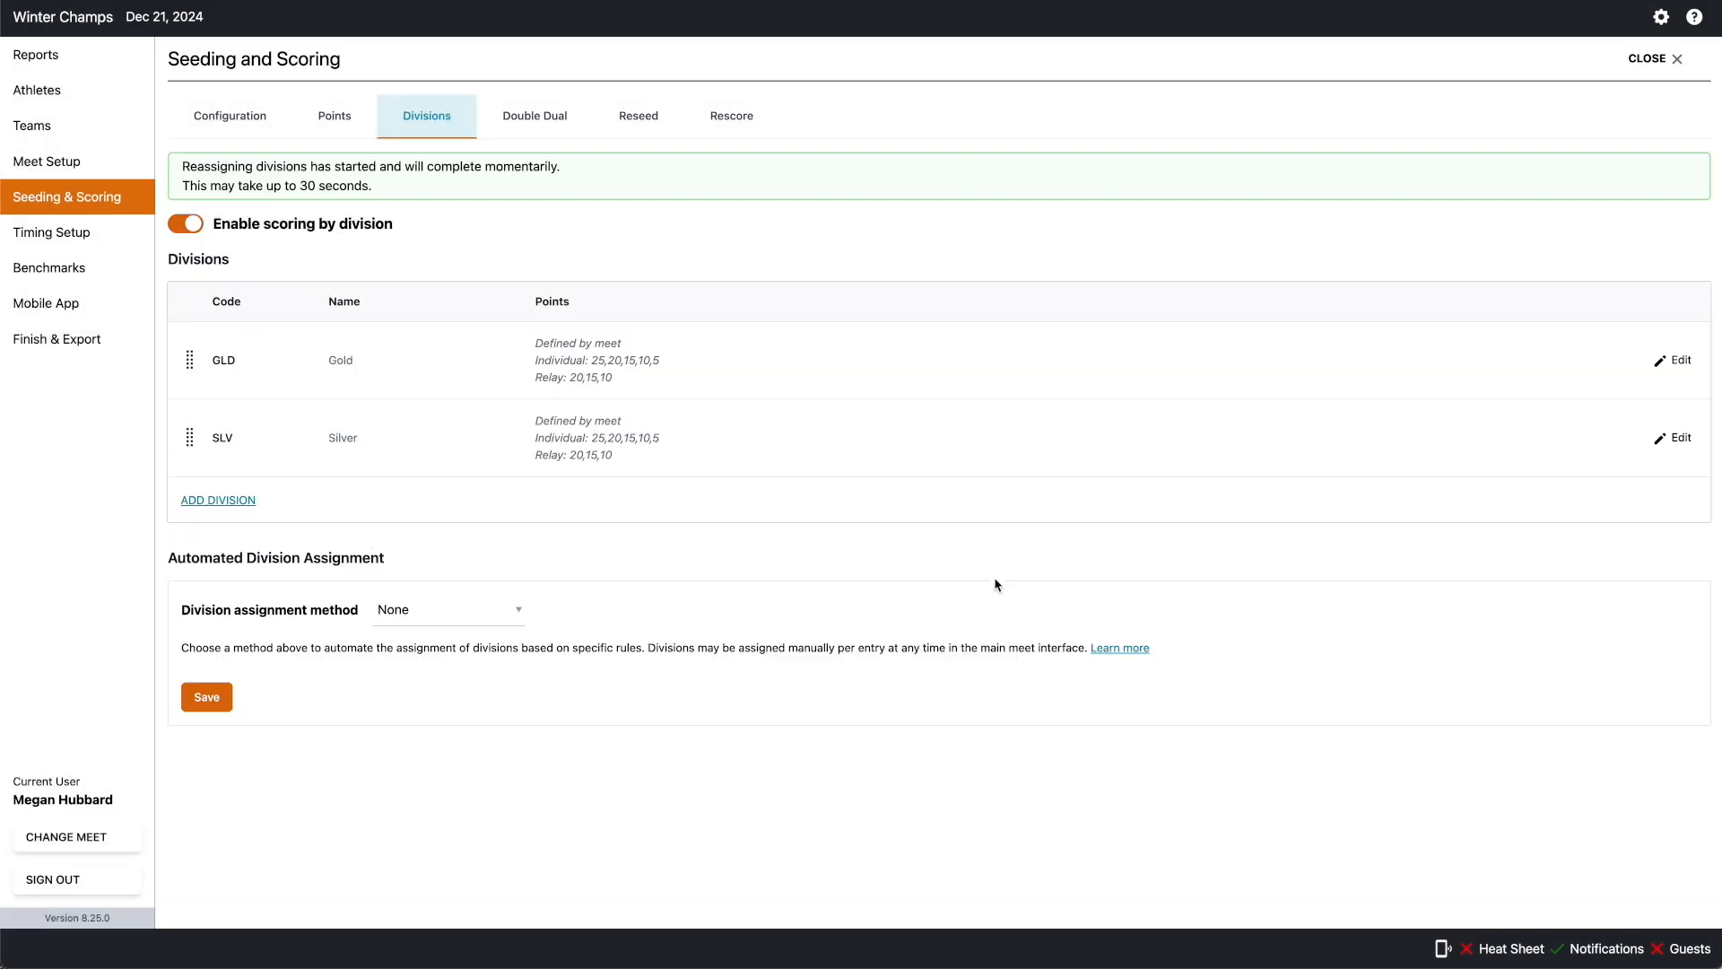
- Add a Bronze division with code BRZ and custom points of 0 for both individual and relay events
{"action": "left_click", "coordinate": [199, 502]}
{"action": "type", "text": "BRZ"}
{"action": "left_click", "coordinate": [808, 472]}
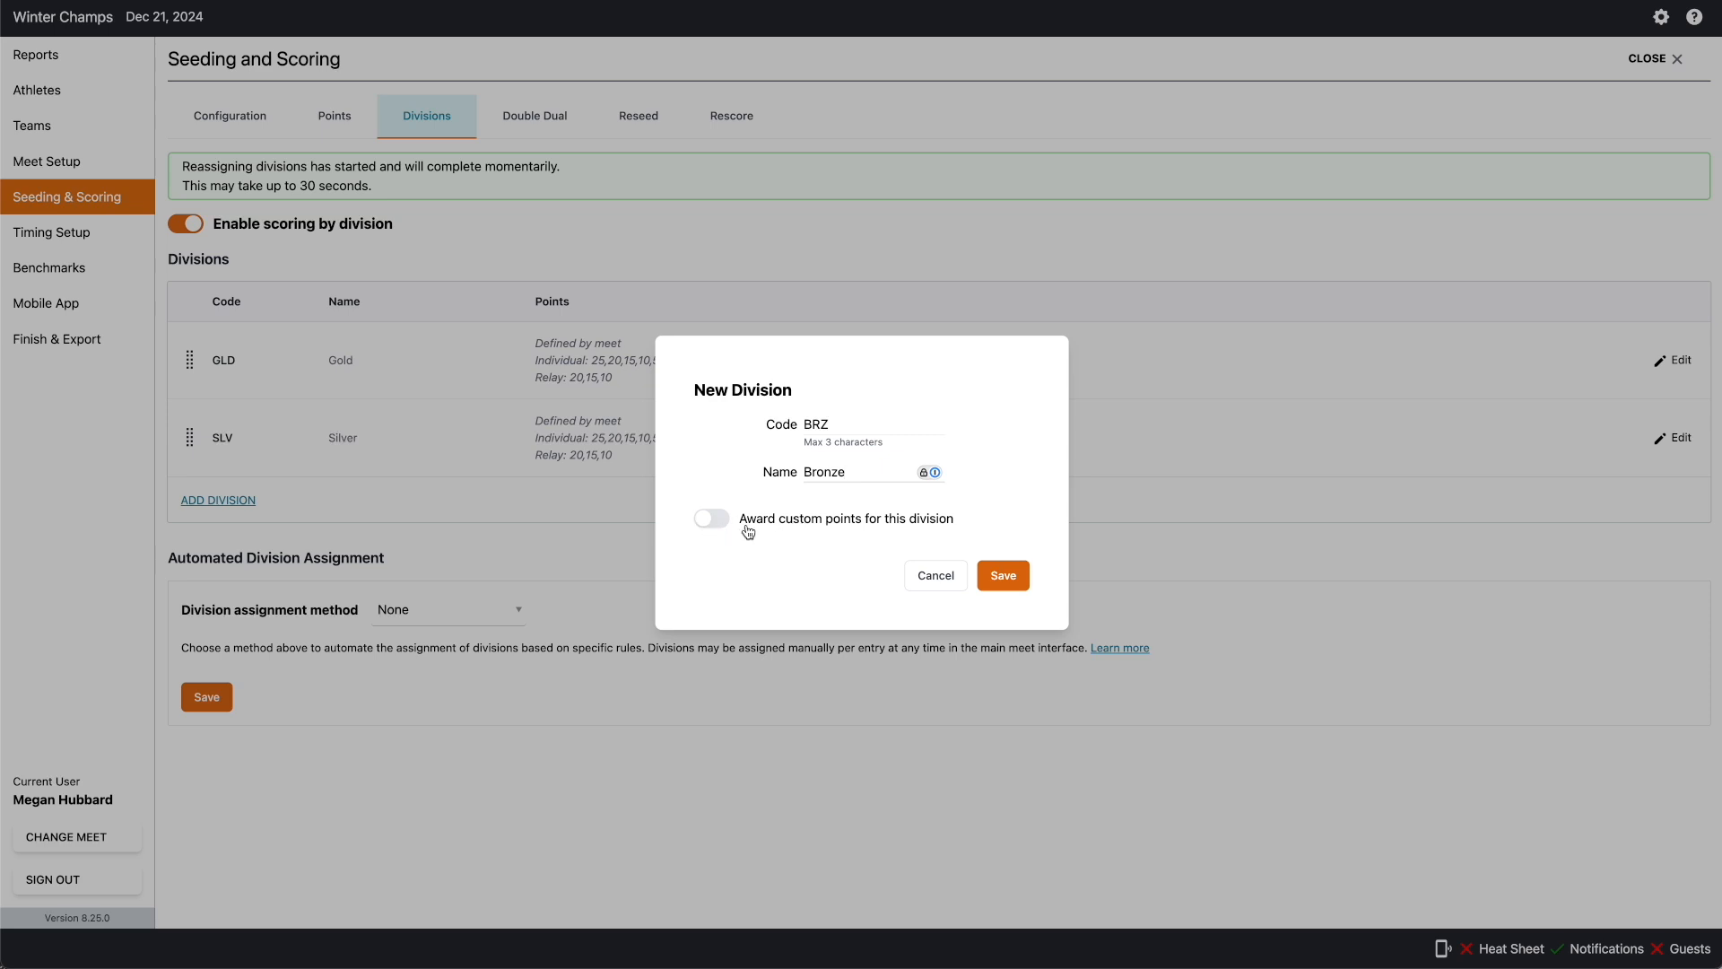
{"action": "left_click", "coordinate": [706, 521]}
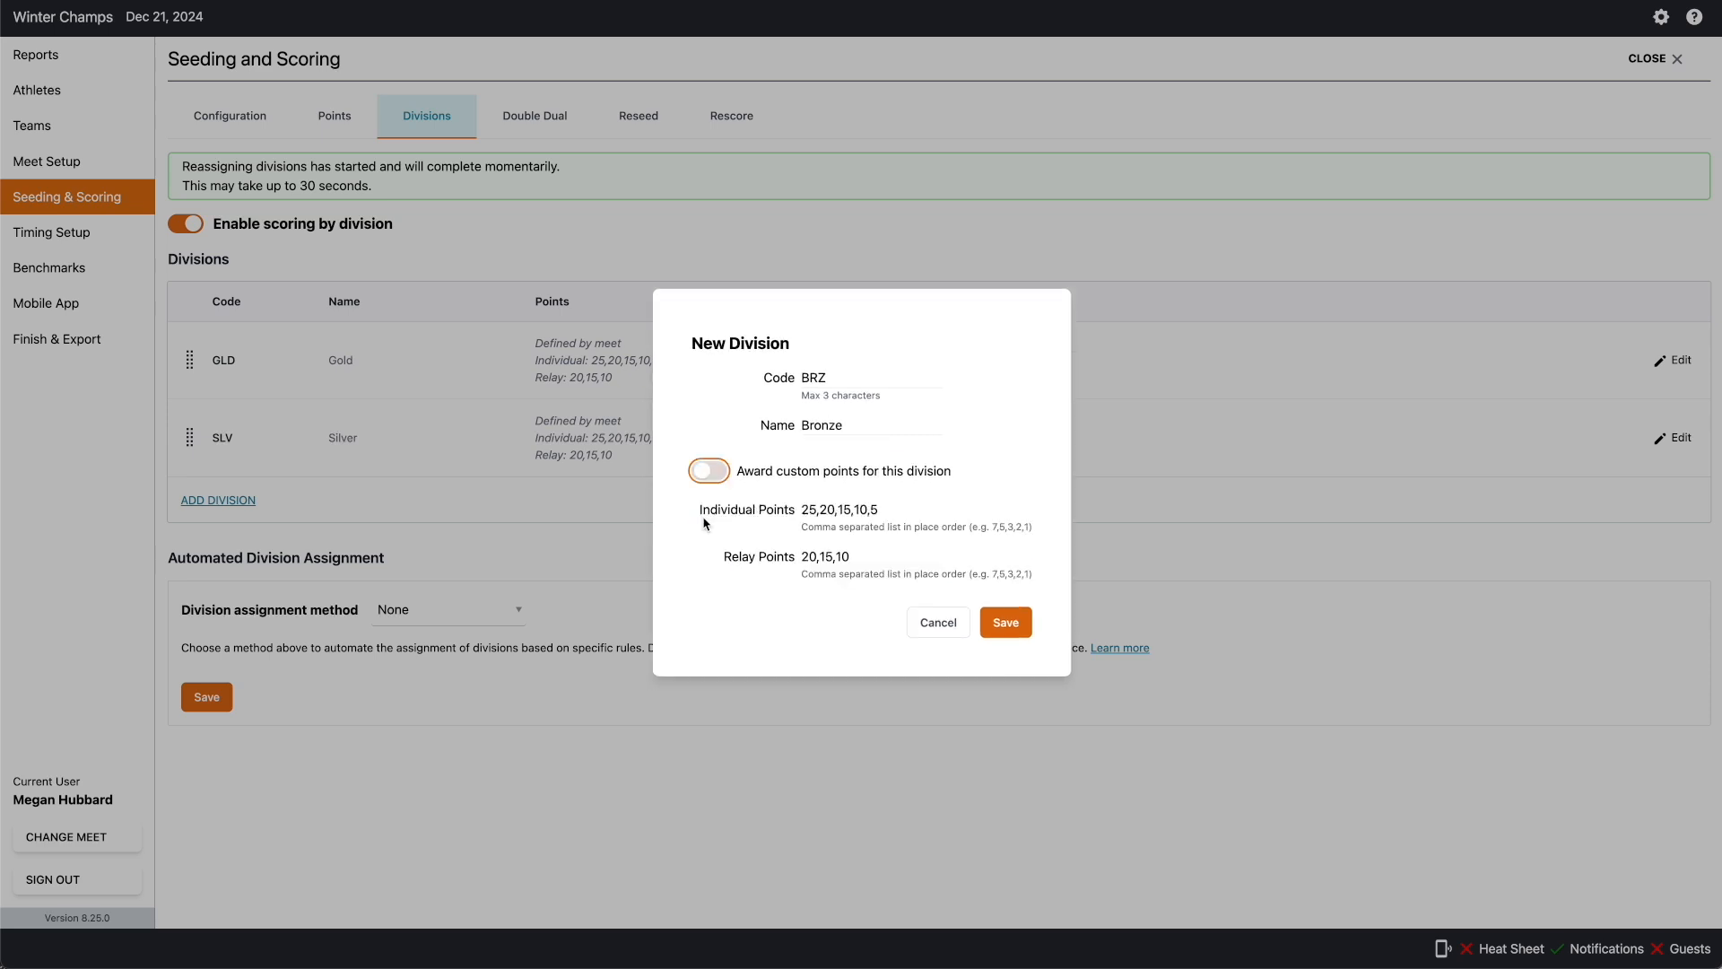
{"action": "left_click_drag", "start_coordinate": [917, 514], "coordinate": [802, 514]}
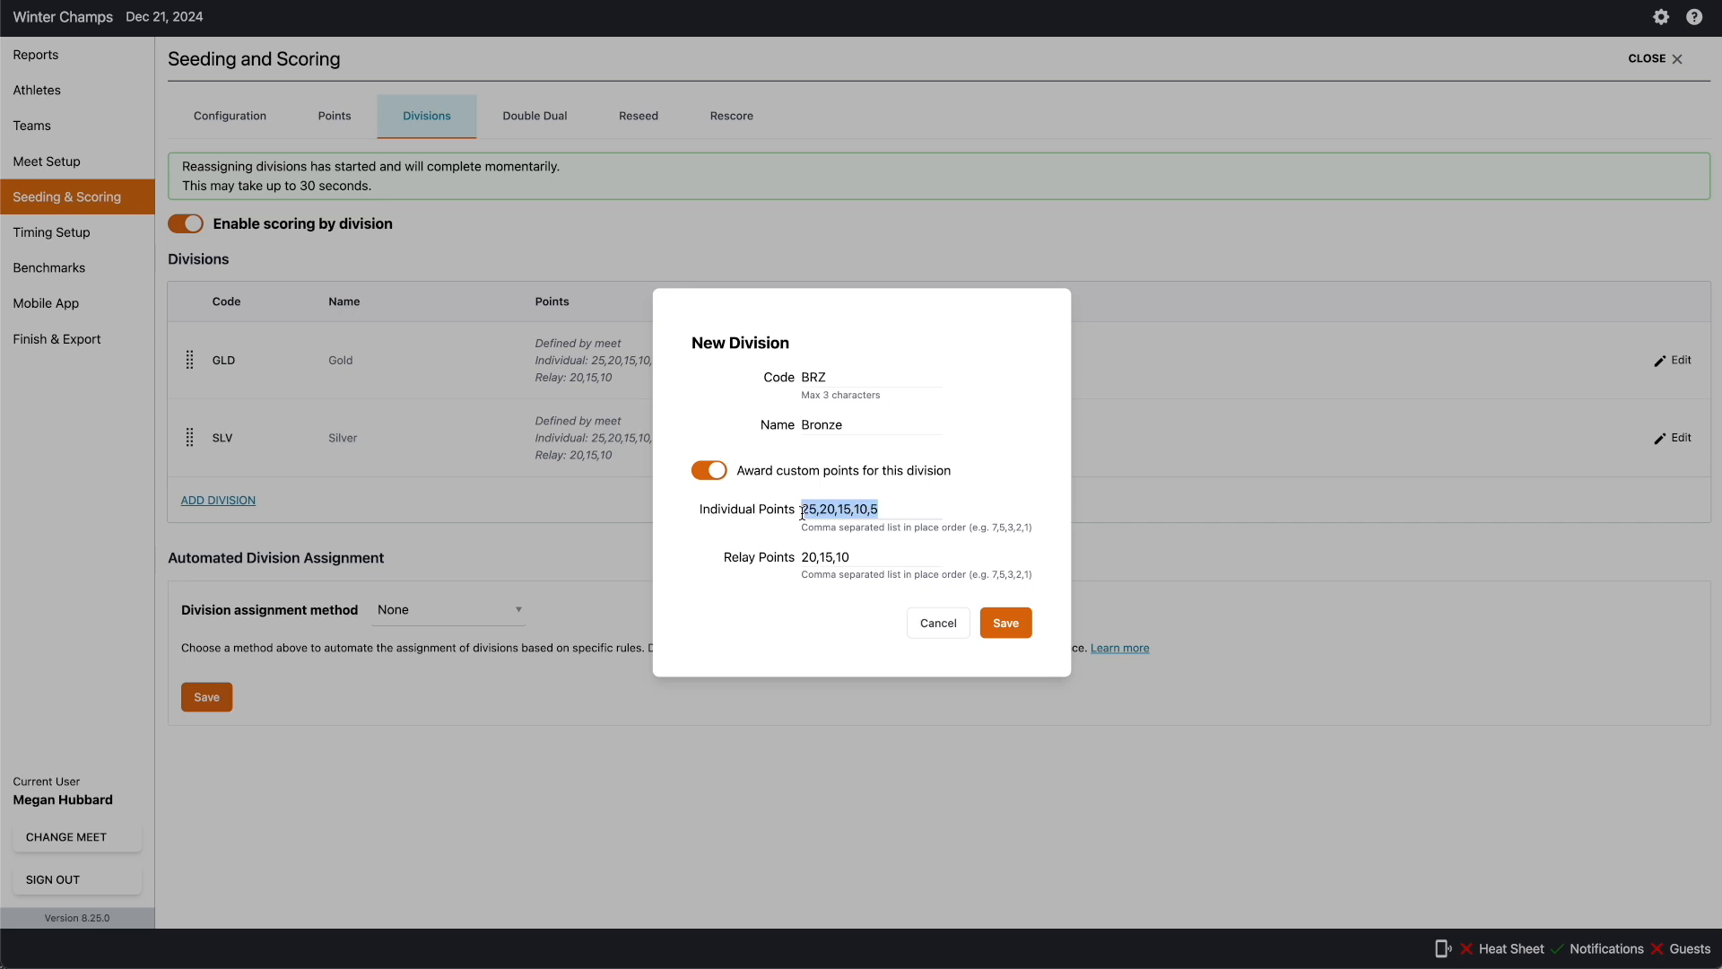
{"action": "type", "text": "0"}
{"action": "left_click_drag", "start_coordinate": [880, 559], "coordinate": [802, 558]}
{"action": "type", "text": "0"}
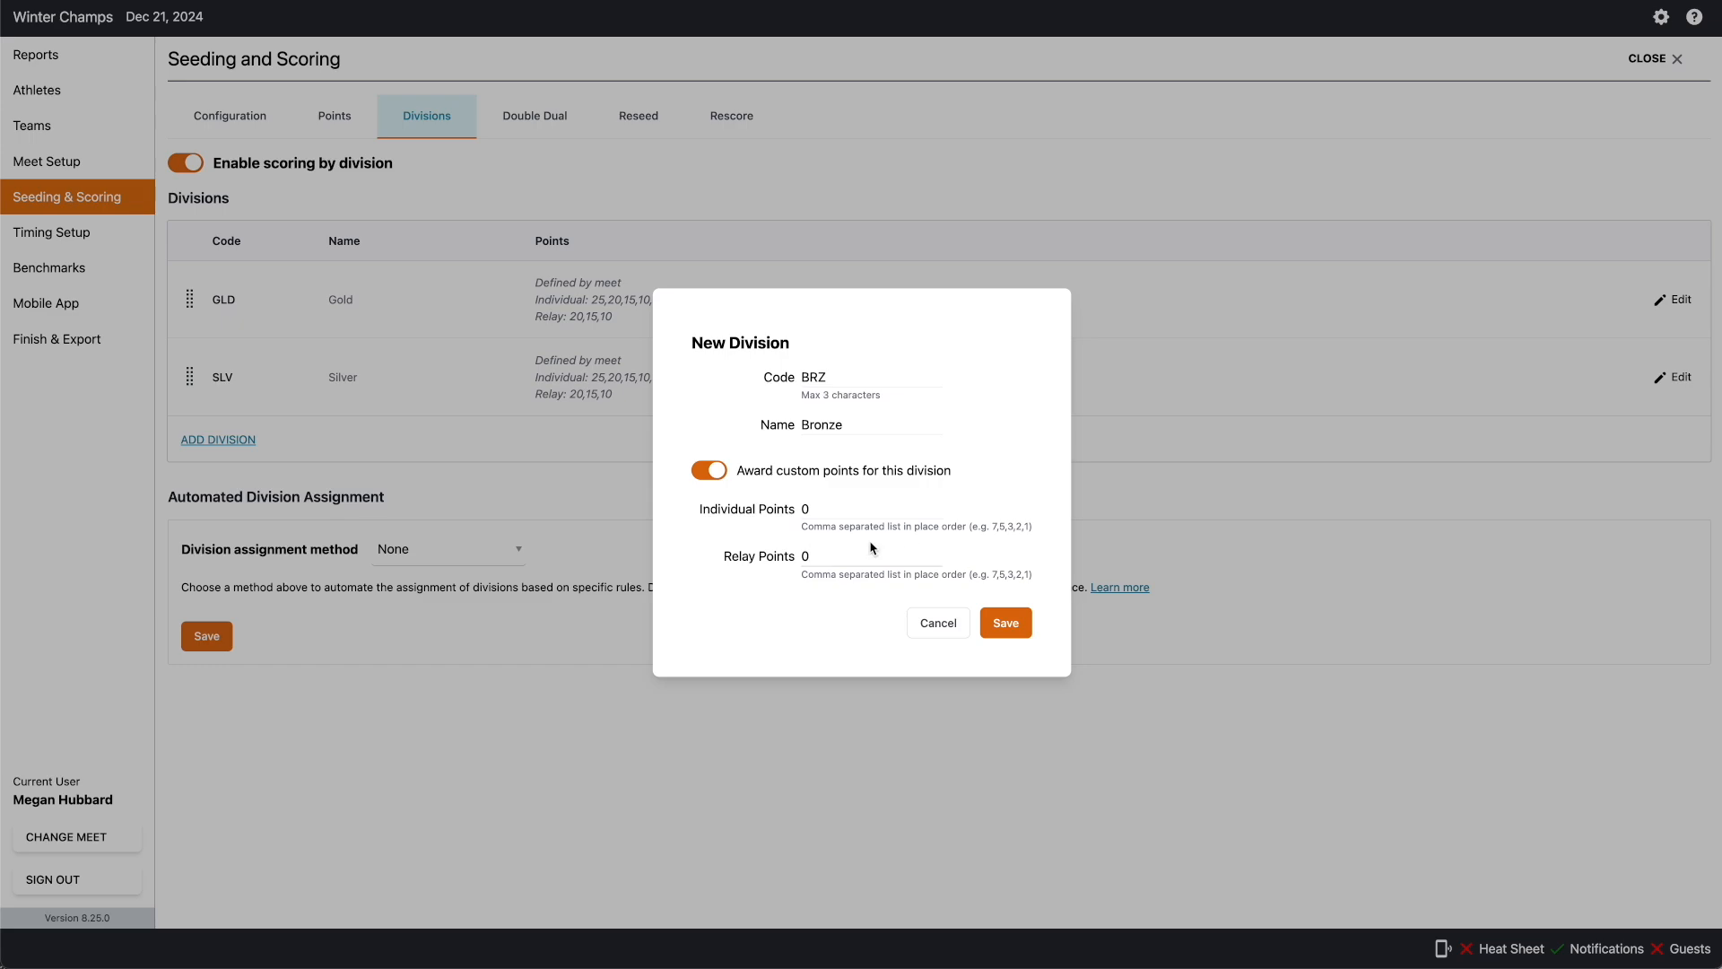
{"action": "left_click", "coordinate": [1006, 624]}
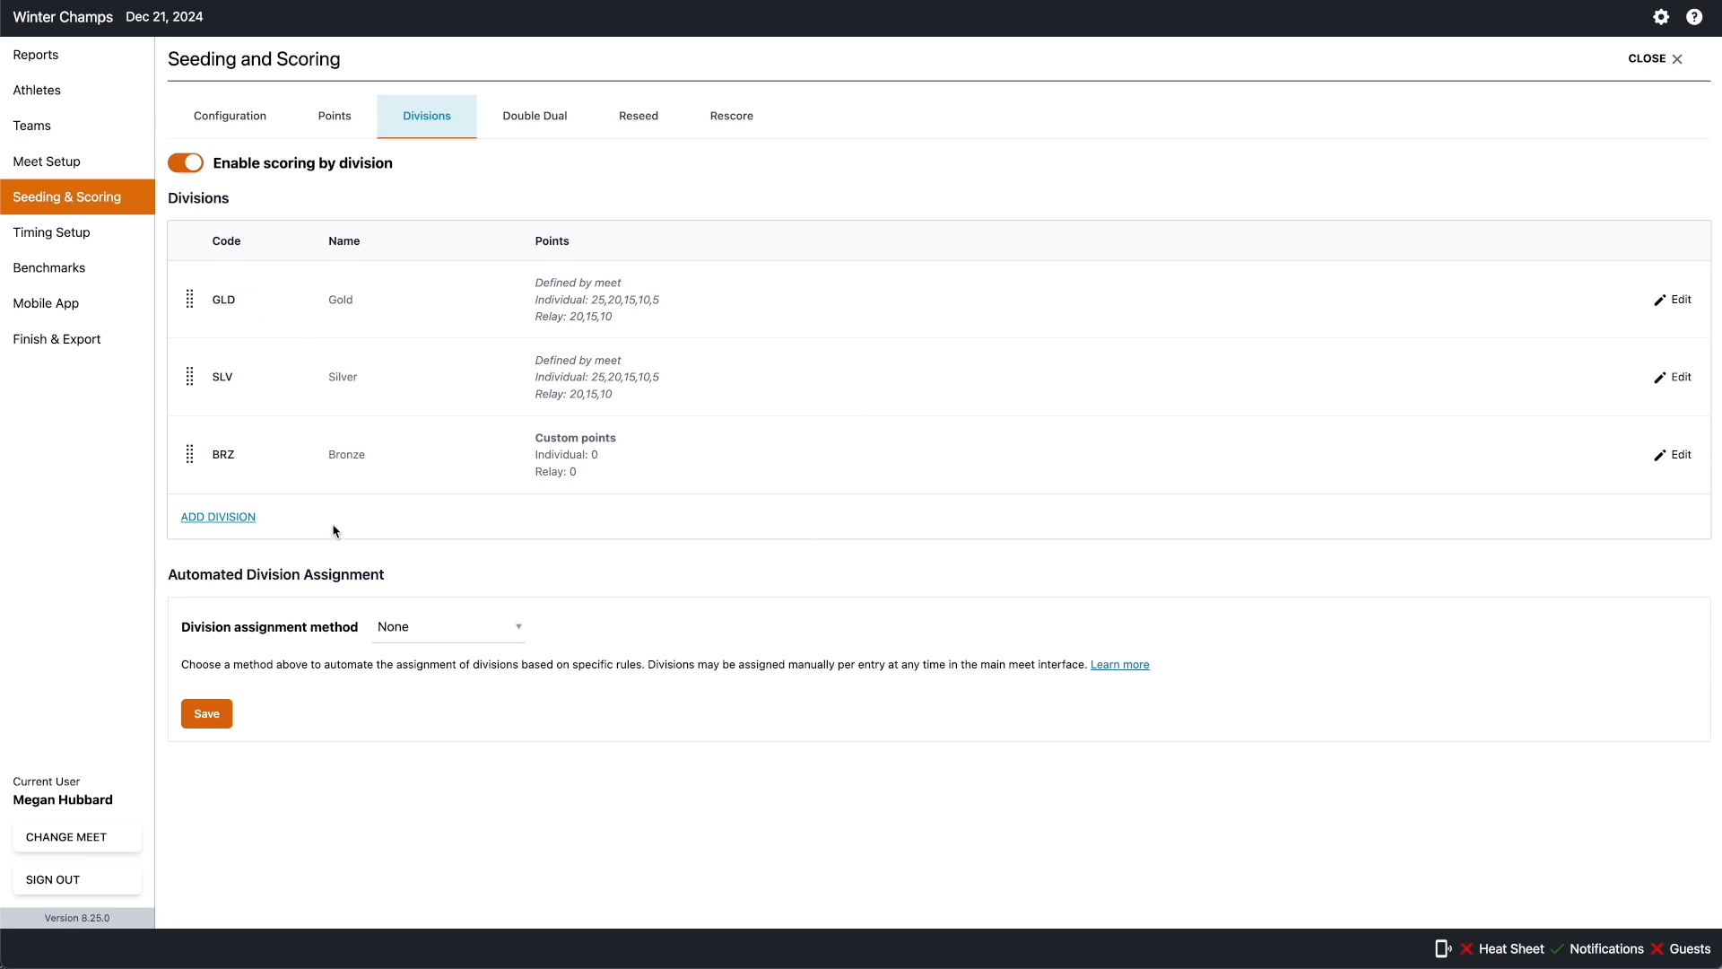
- Review the Bronze division's edit options without changes and check the meet-wide points for individual and relay events
{"action": "left_click", "coordinate": [1681, 456]}
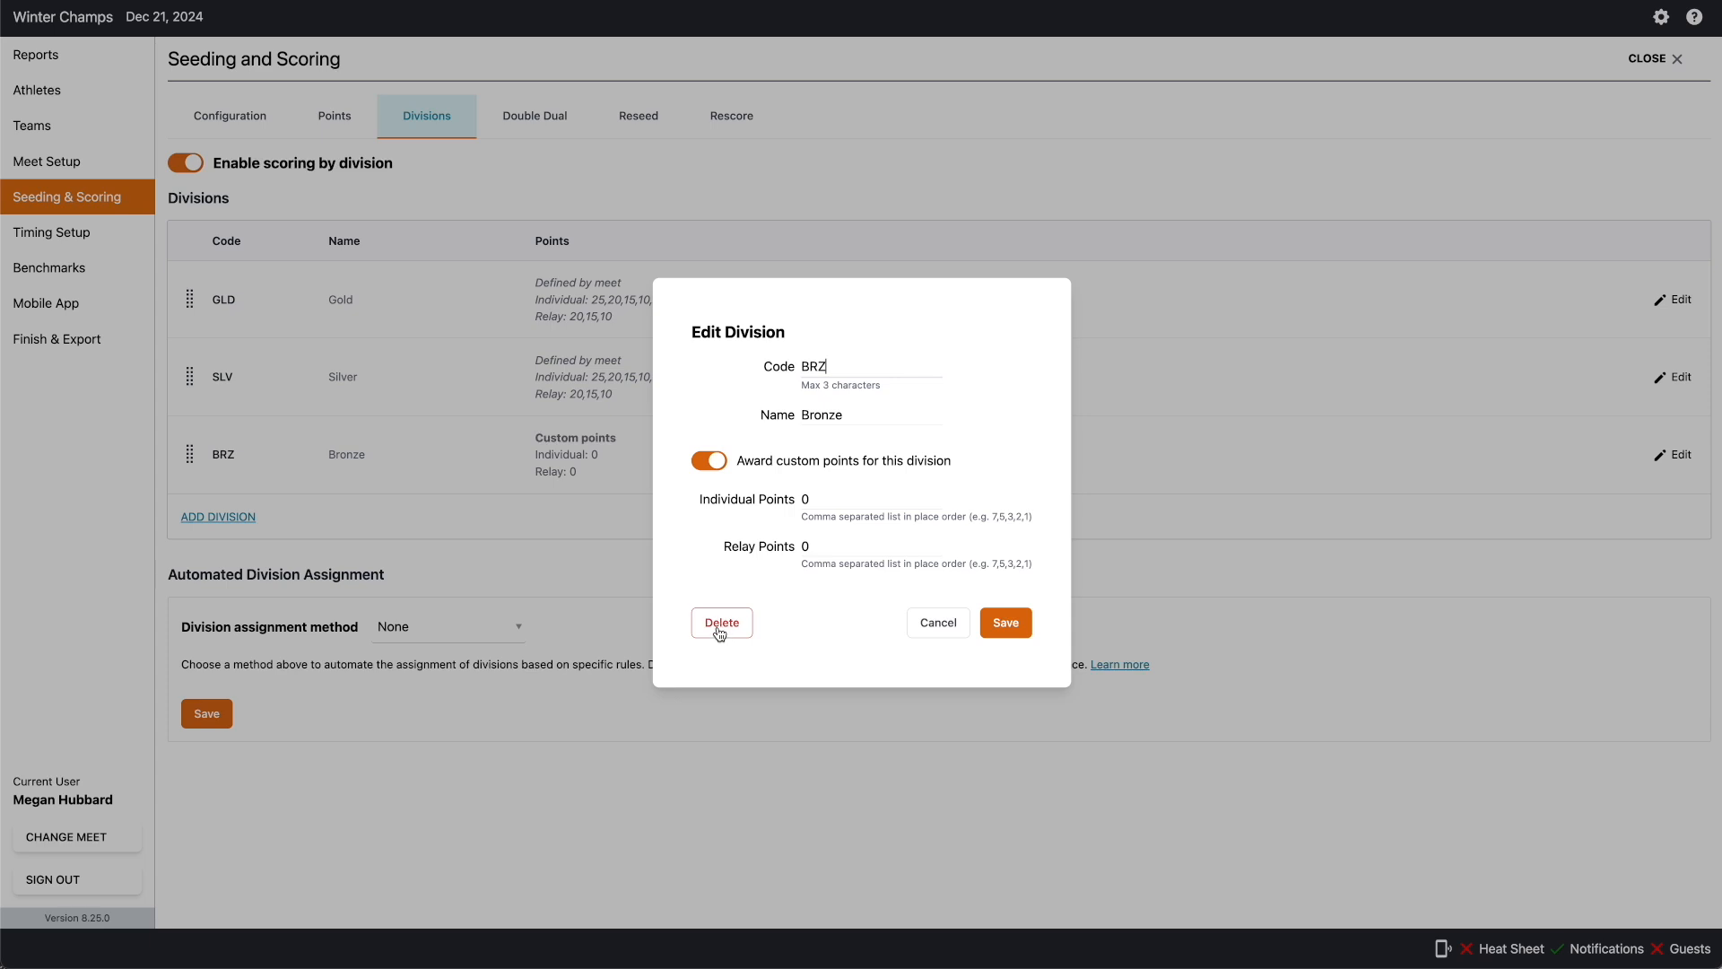
{"action": "left_click", "coordinate": [940, 622]}
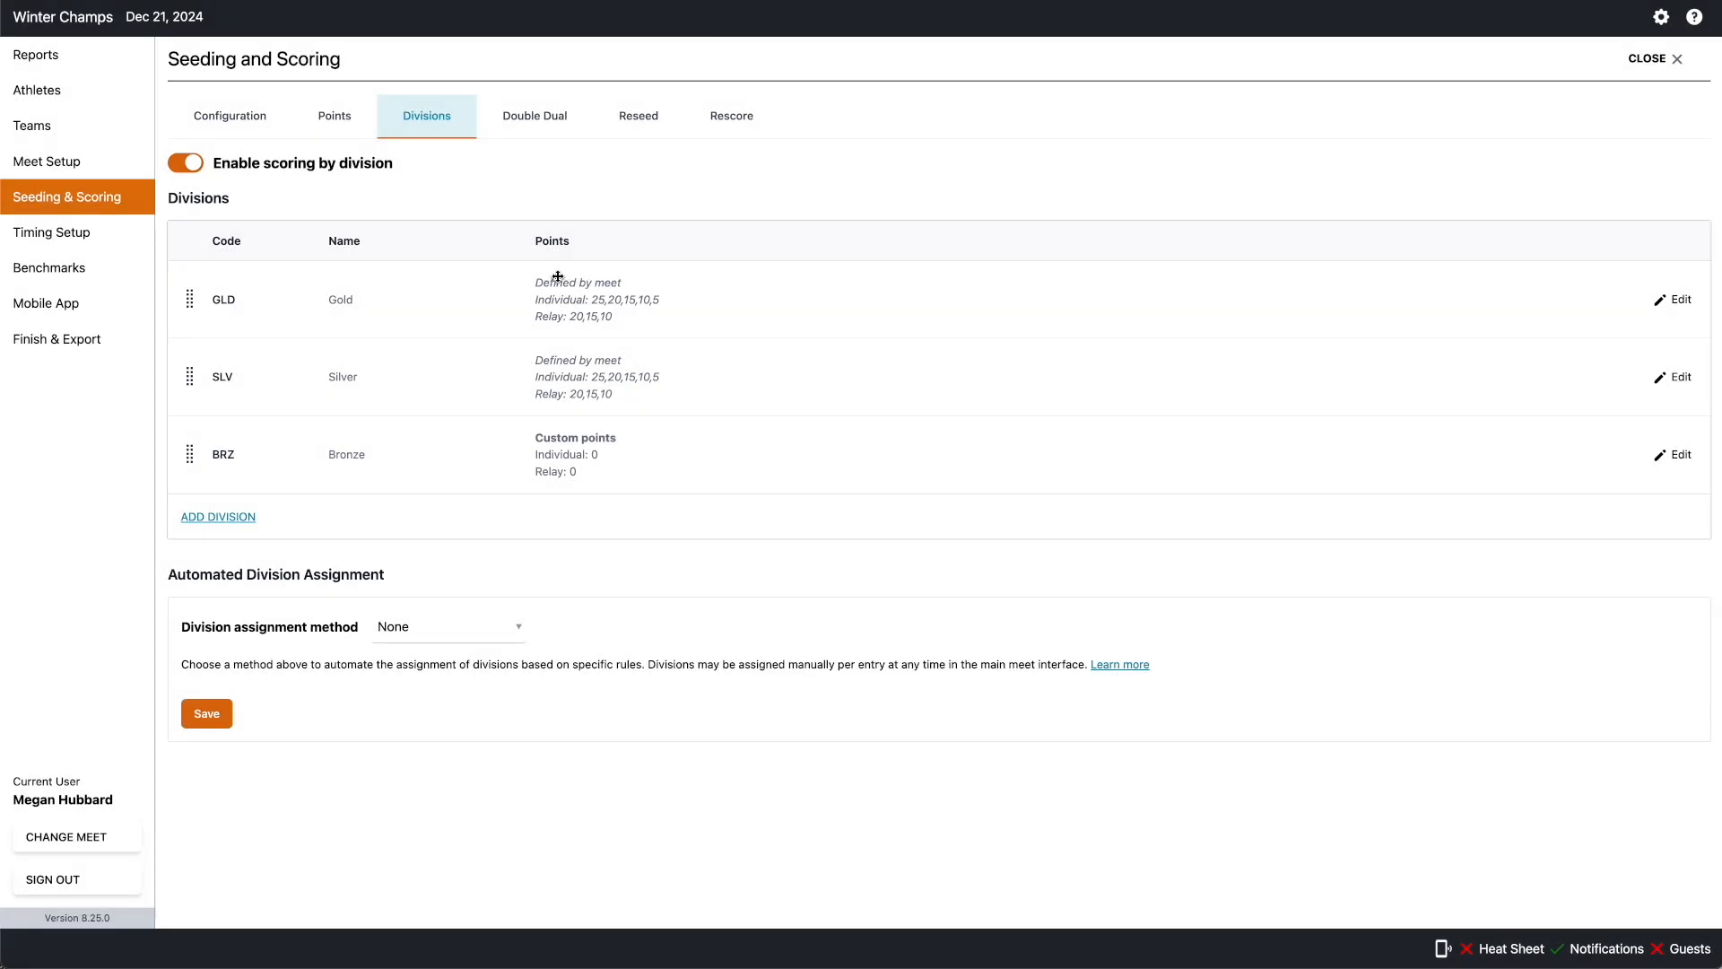
{"action": "left_click", "coordinate": [340, 123]}
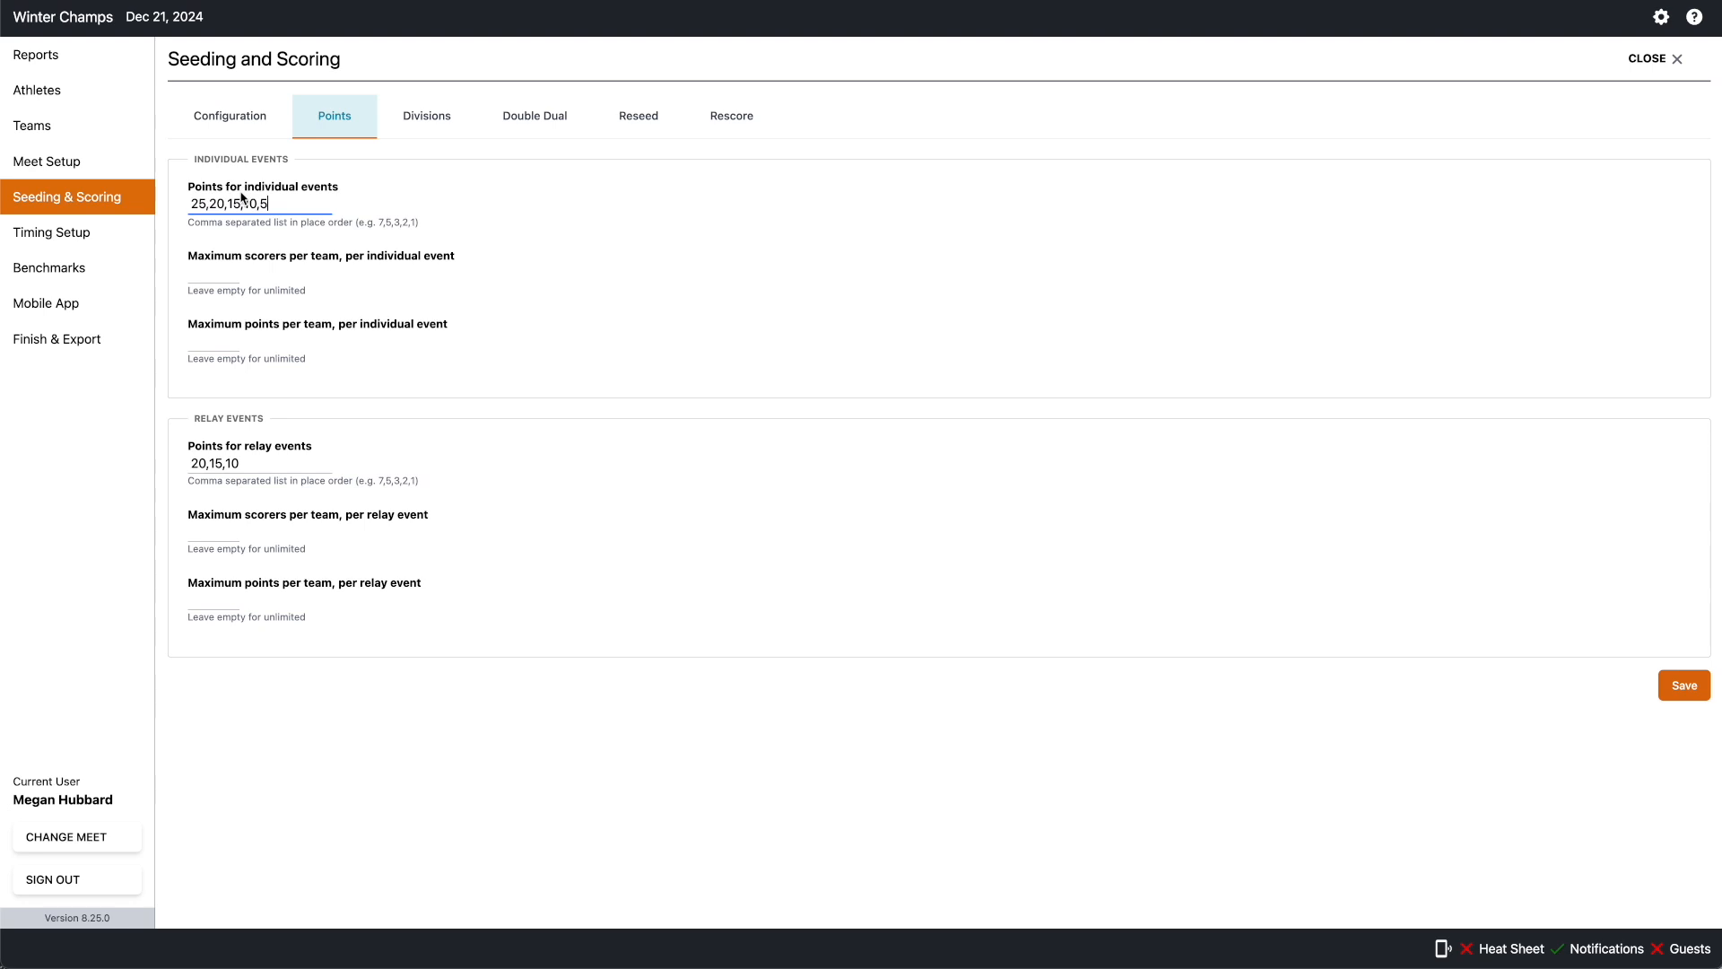
{"action": "left_click", "coordinate": [432, 124]}
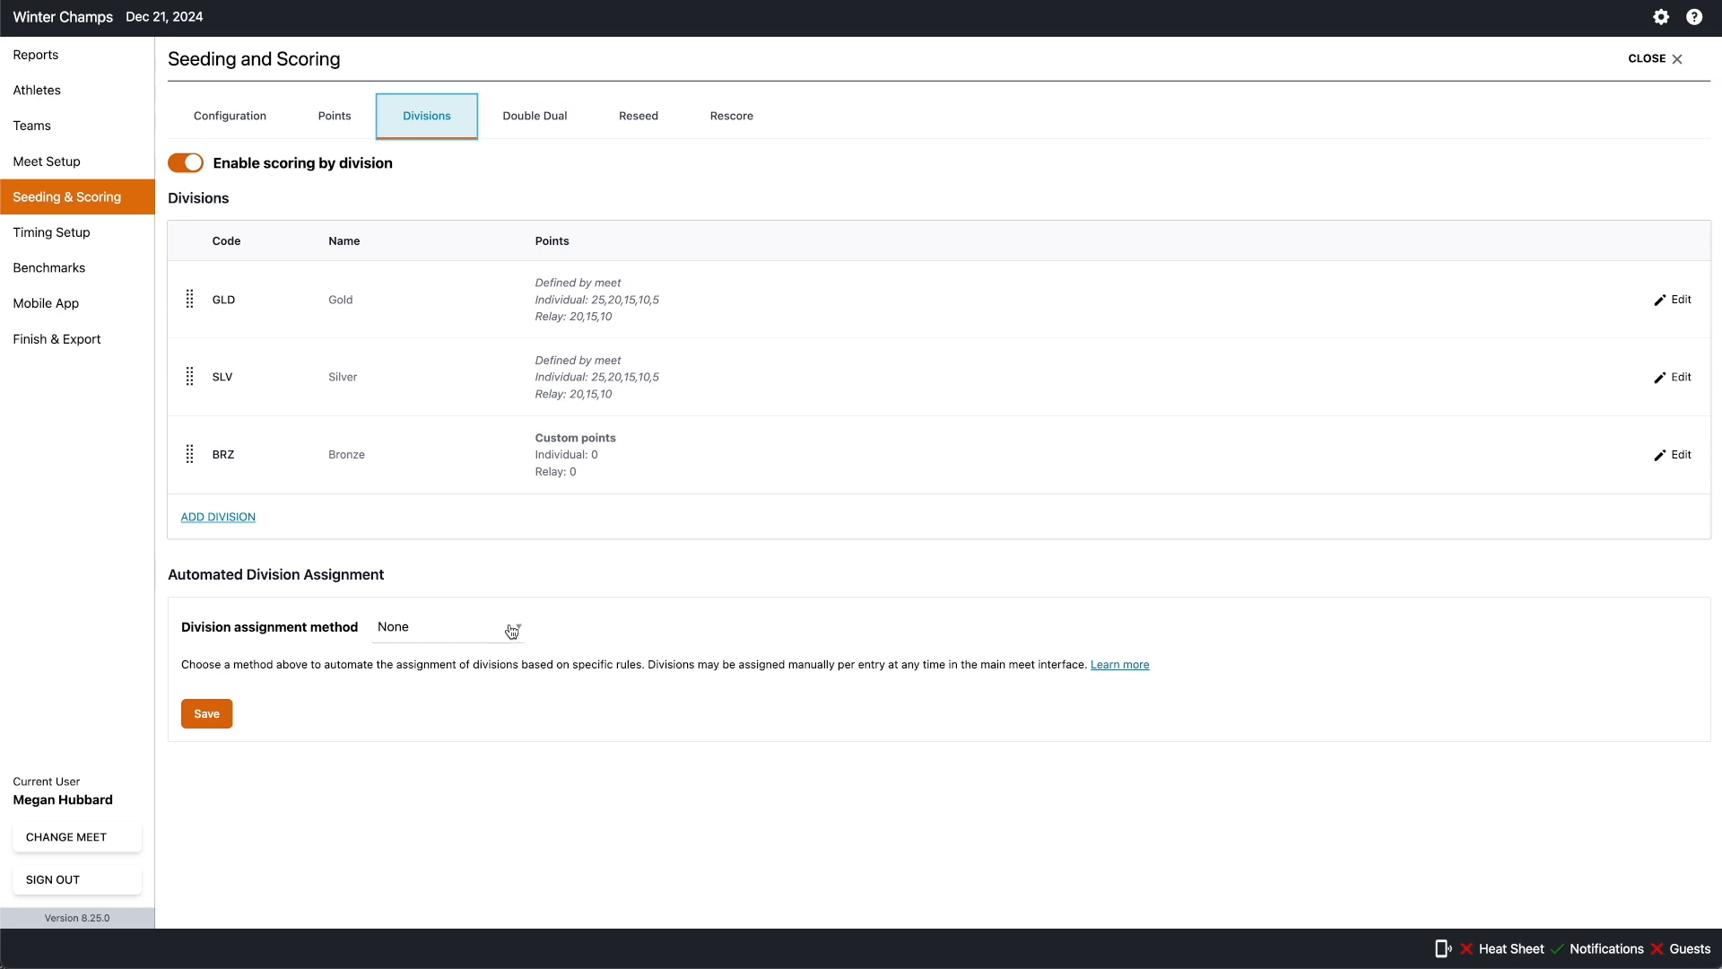
- Select By Time Standard as the division assignment method and follow its link to the Benchmarks settings, discarding the unsaved change
{"action": "left_click", "coordinate": [430, 632]}
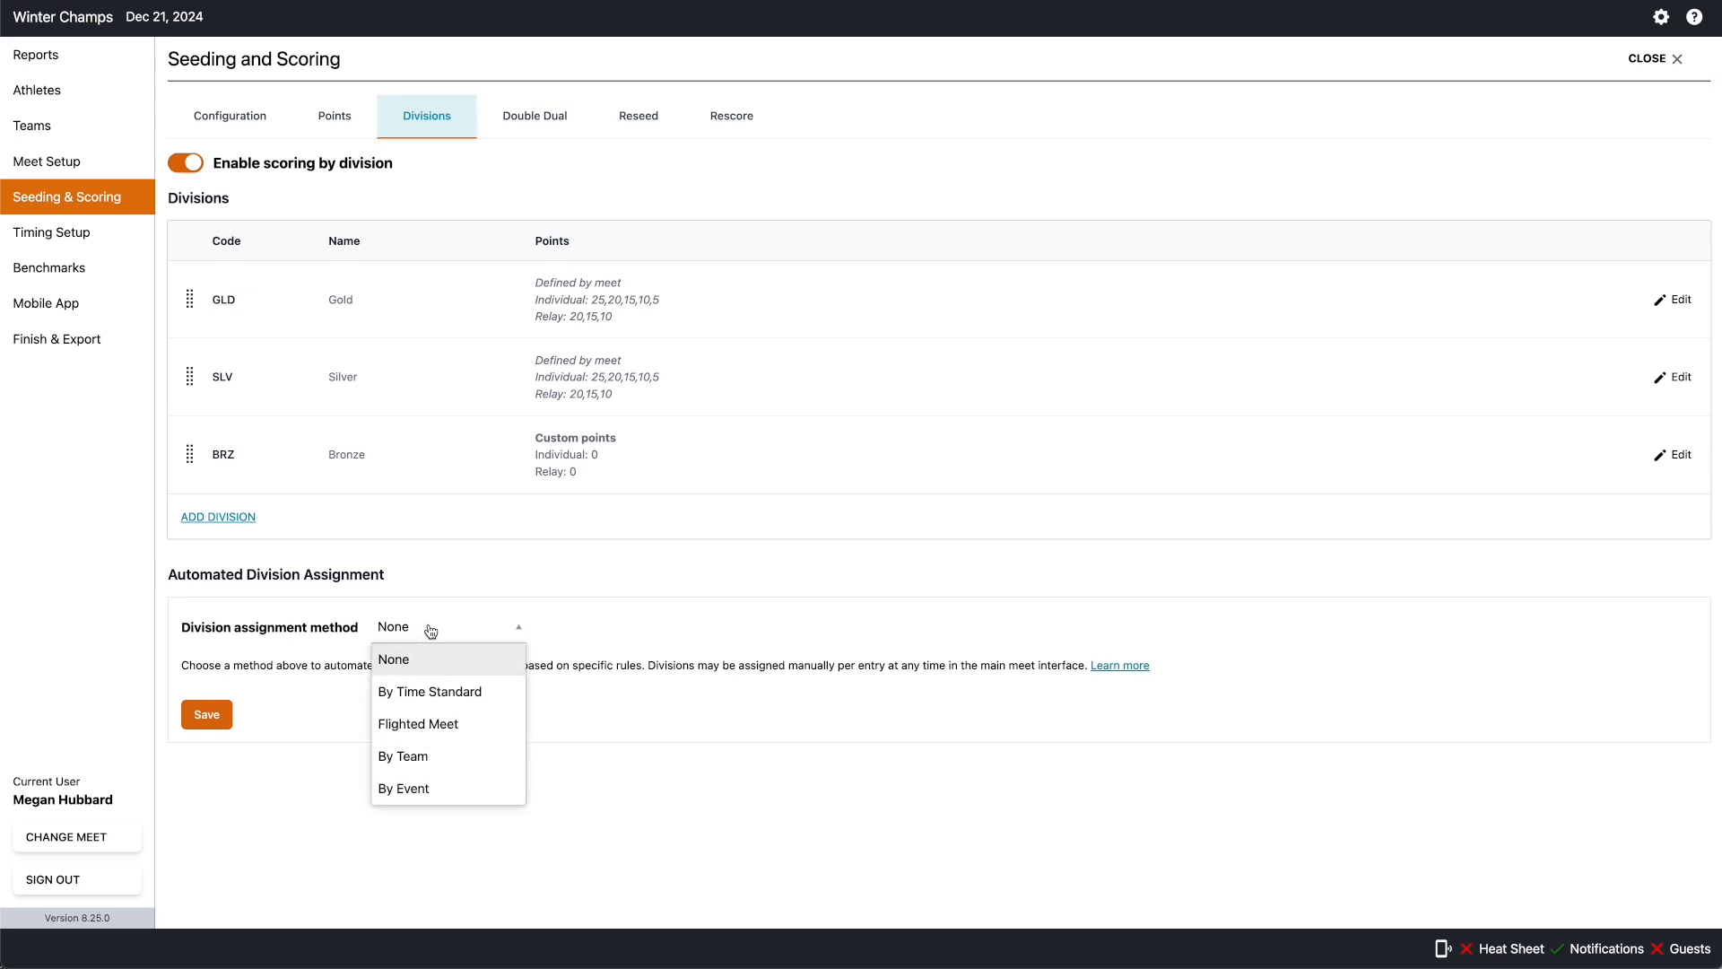
{"action": "left_click", "coordinate": [431, 693]}
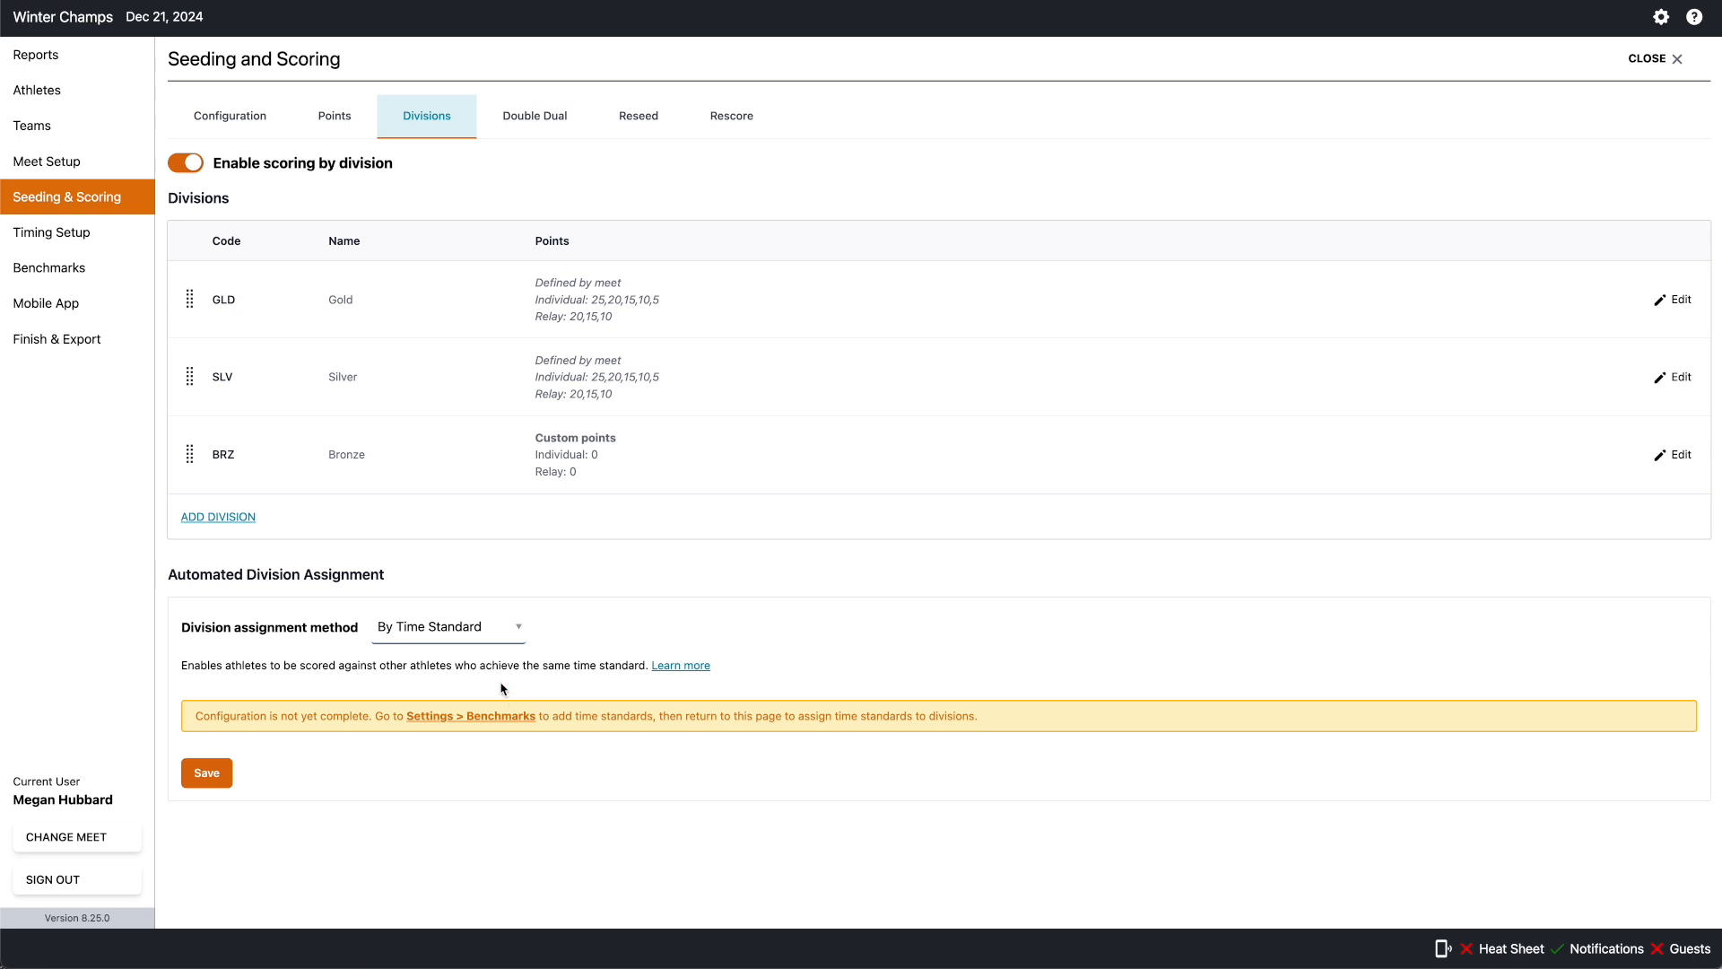
{"action": "left_click", "coordinate": [455, 723]}
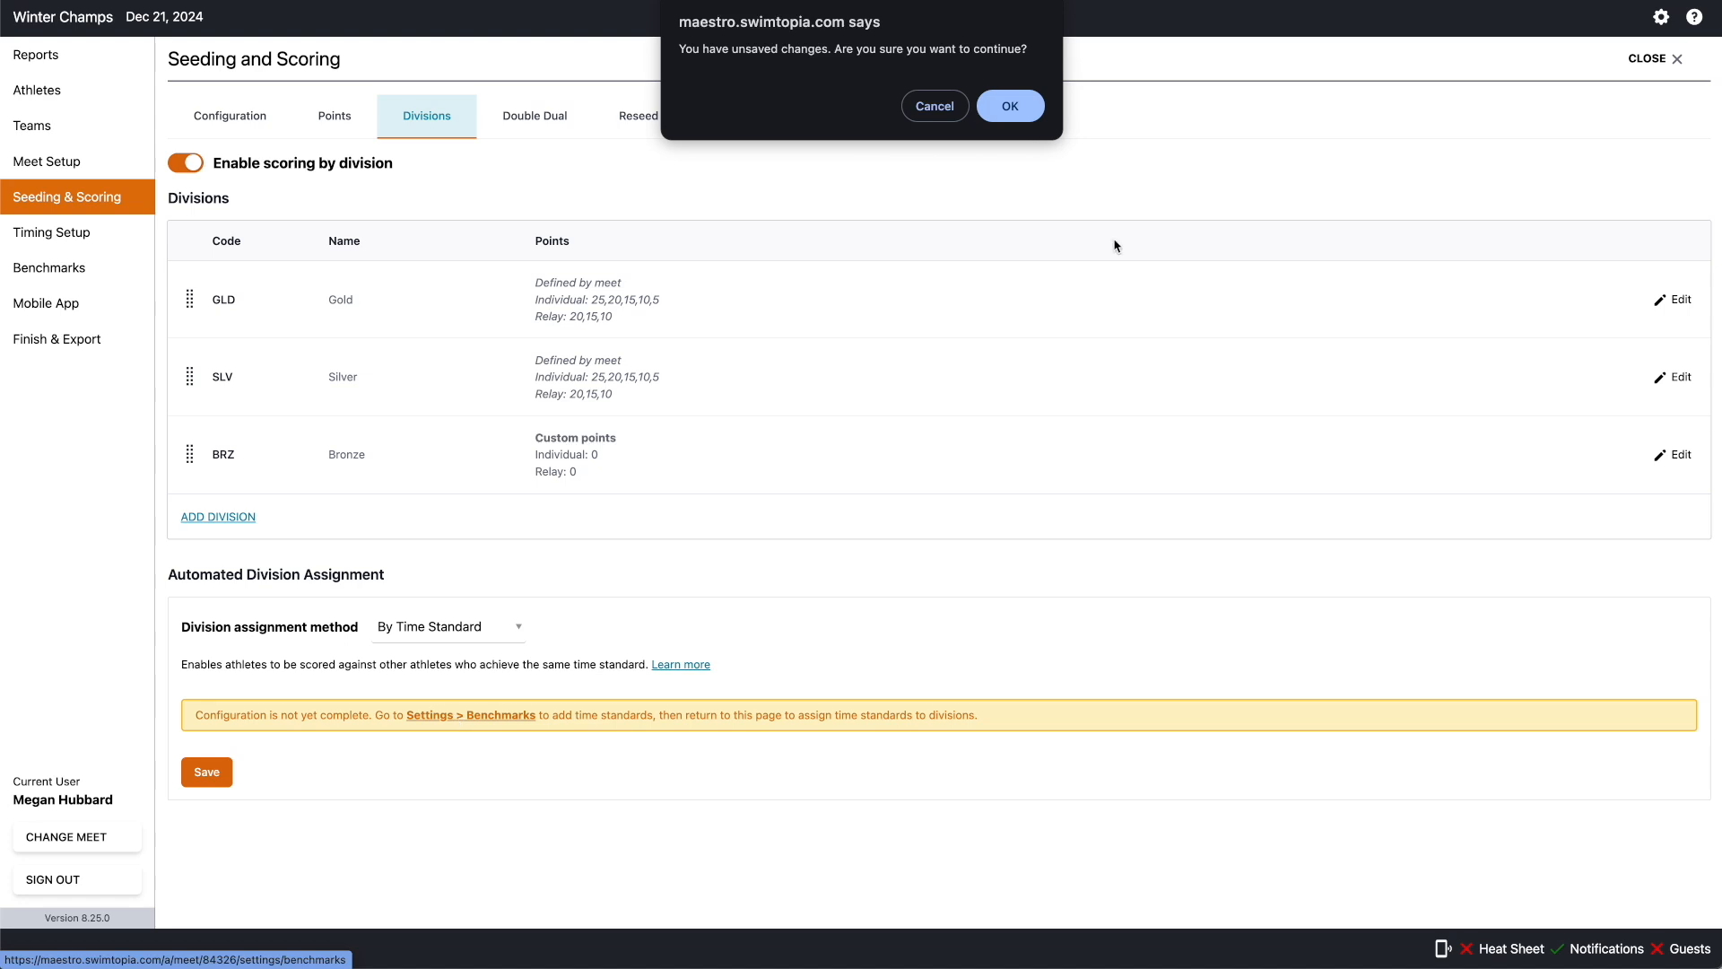
{"action": "left_click", "coordinate": [1010, 107]}
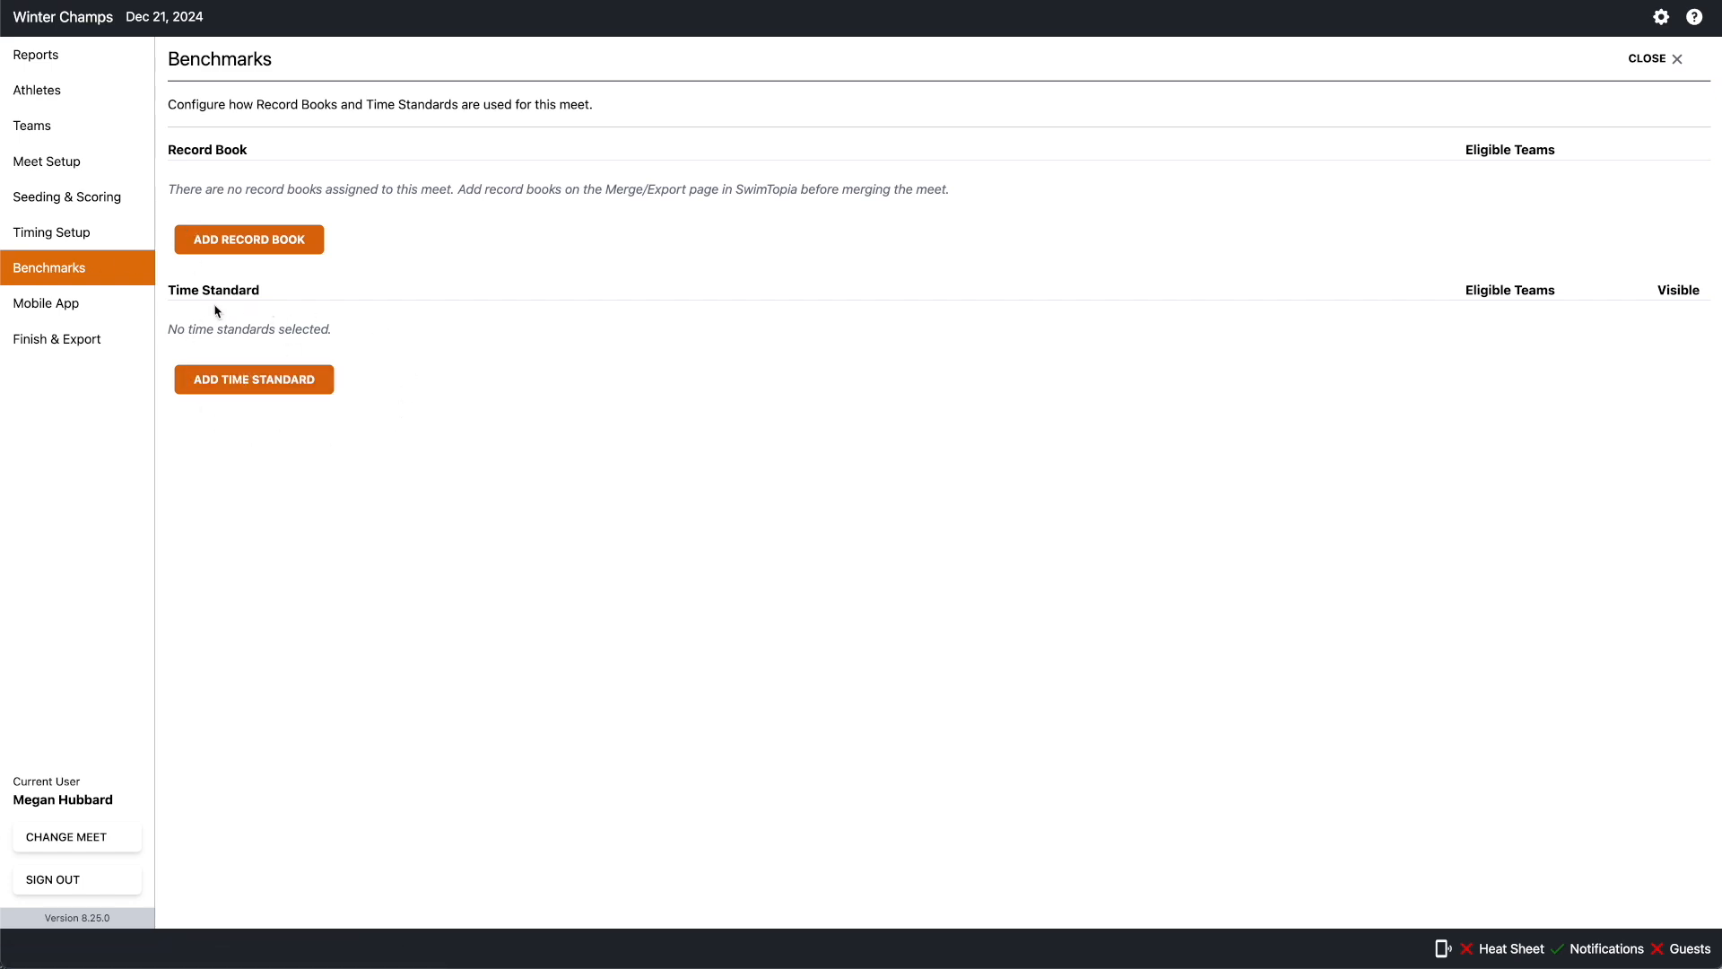
- Add the CLC time standard to the meet
{"action": "left_click", "coordinate": [248, 385]}
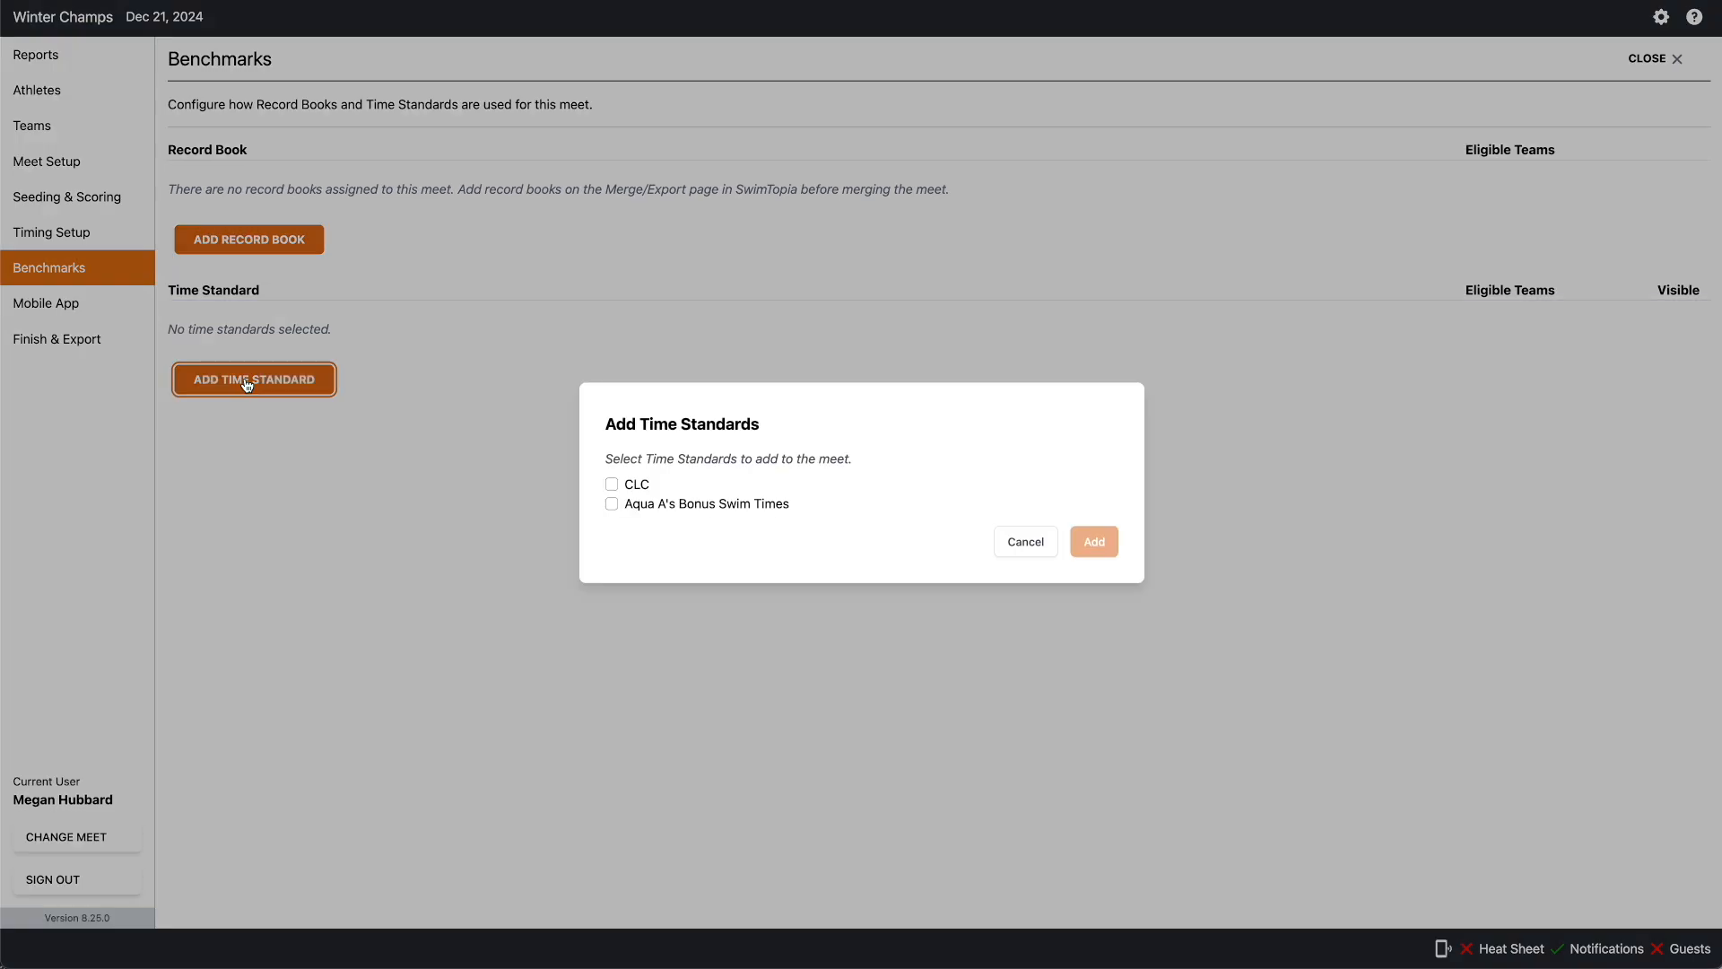
{"action": "left_click", "coordinate": [612, 486]}
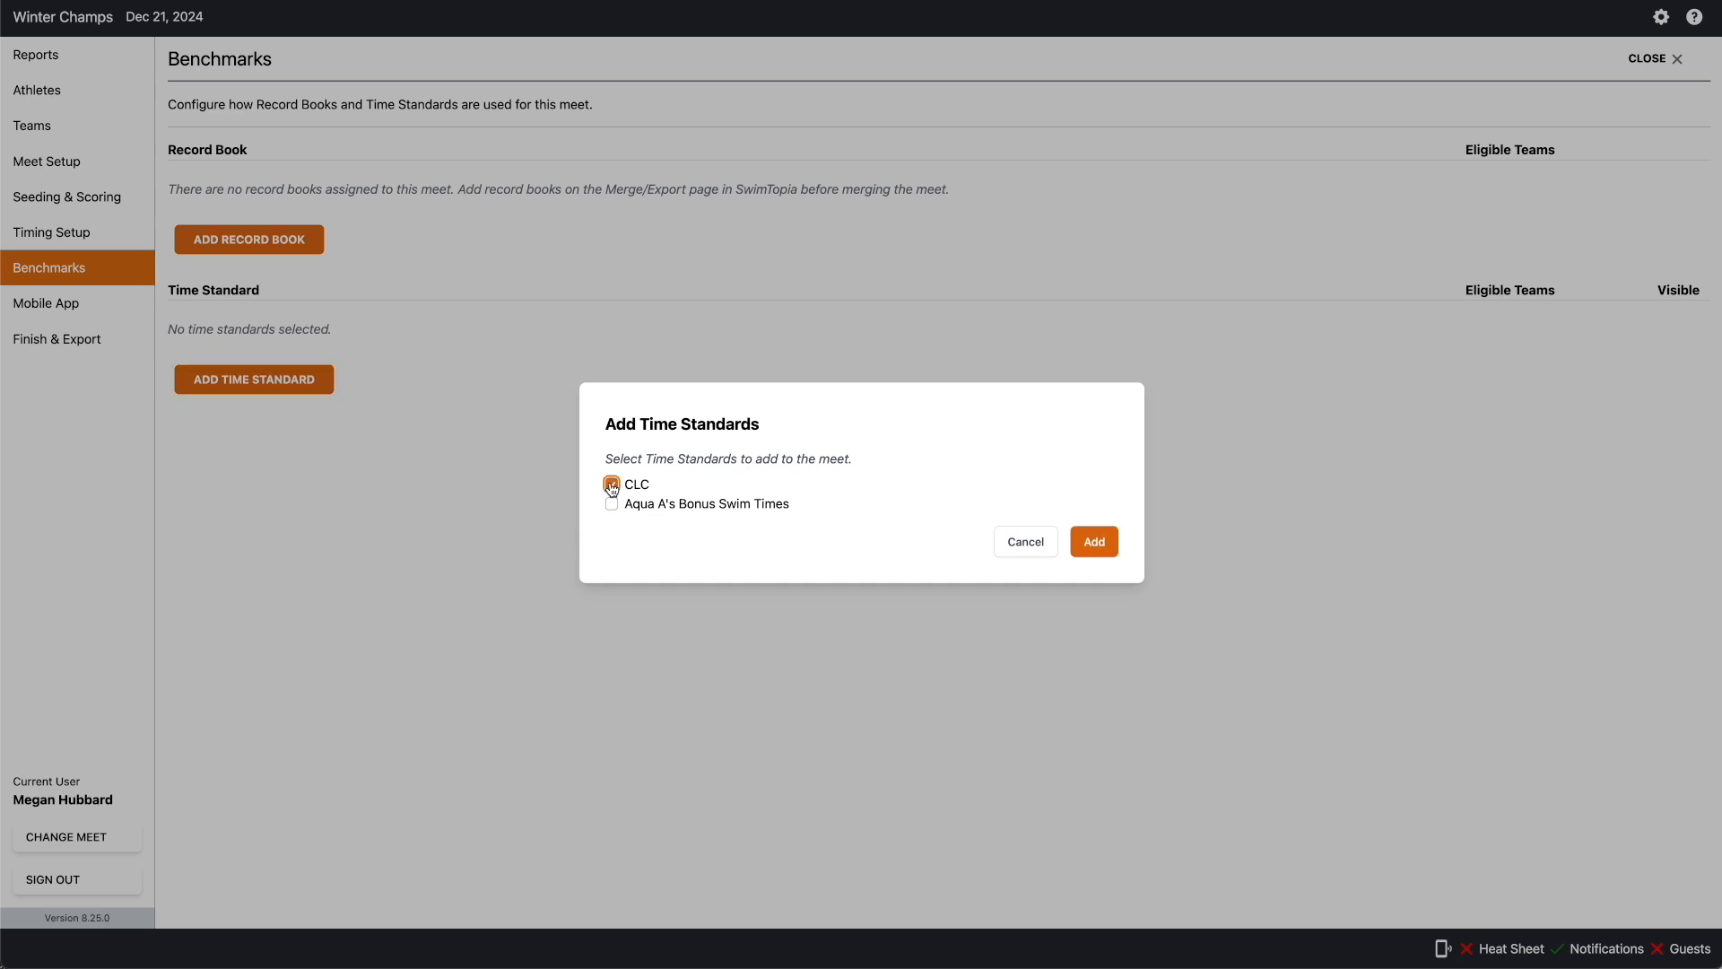
{"action": "left_click", "coordinate": [1094, 545]}
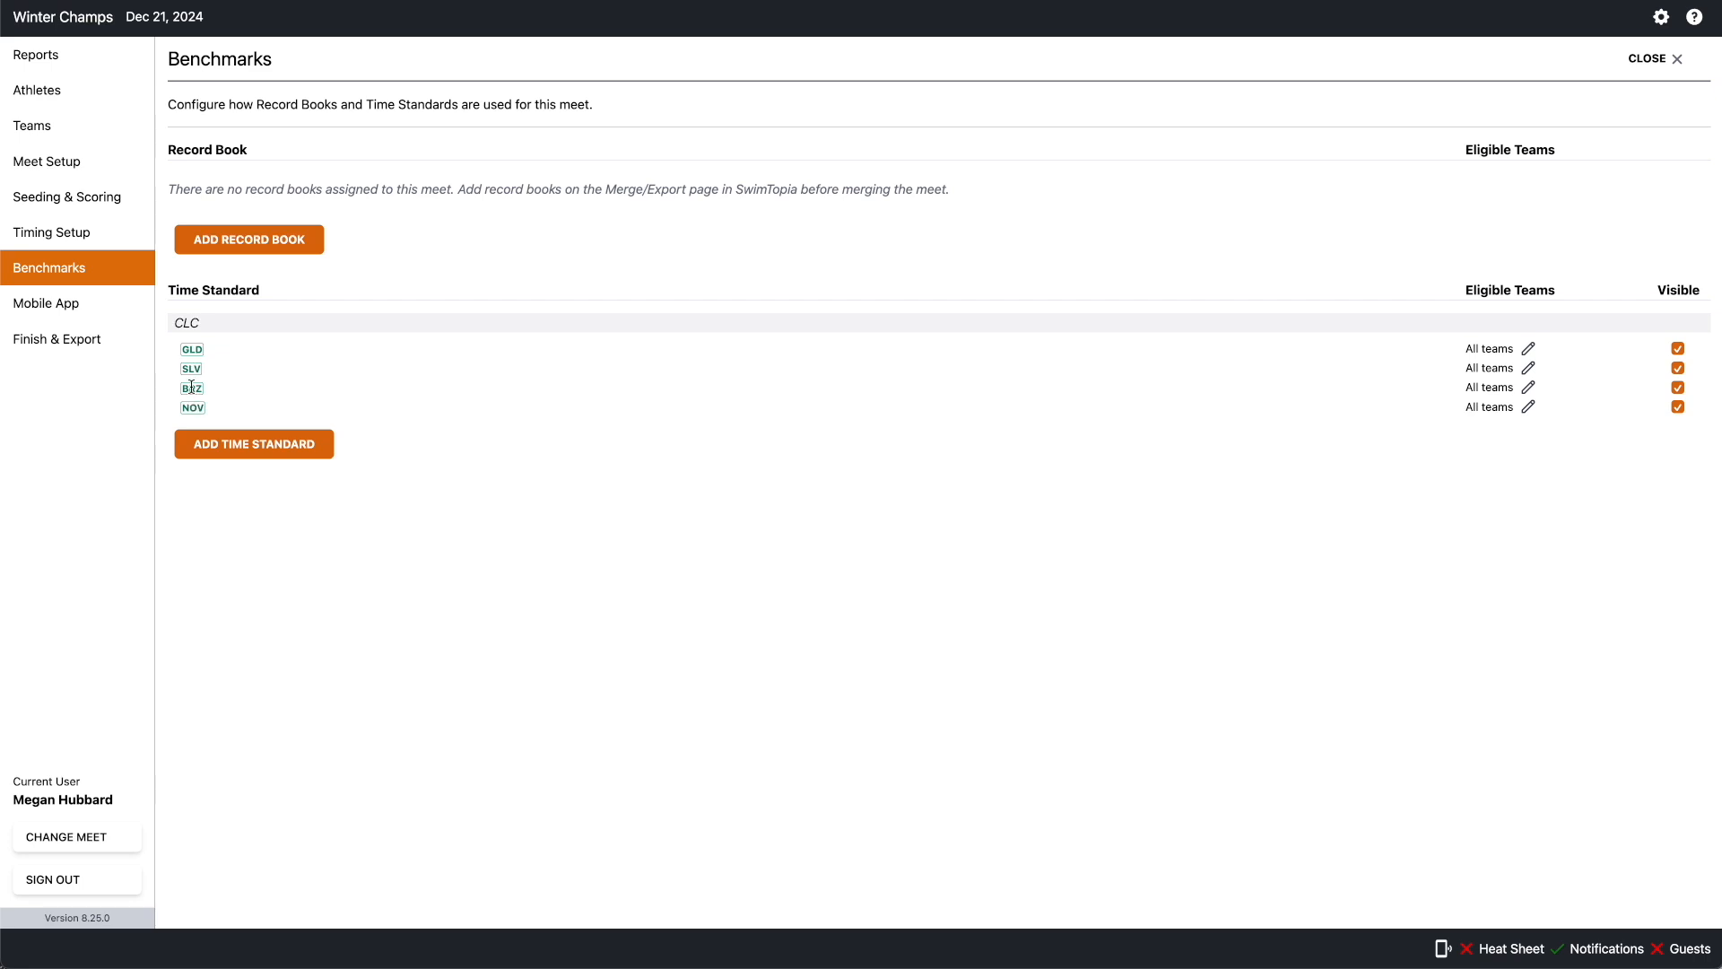
- Set the automated division assignment method to By Time Standard, based on Finals Result Time
{"action": "left_click", "coordinate": [67, 203]}
{"action": "left_click", "coordinate": [432, 124]}
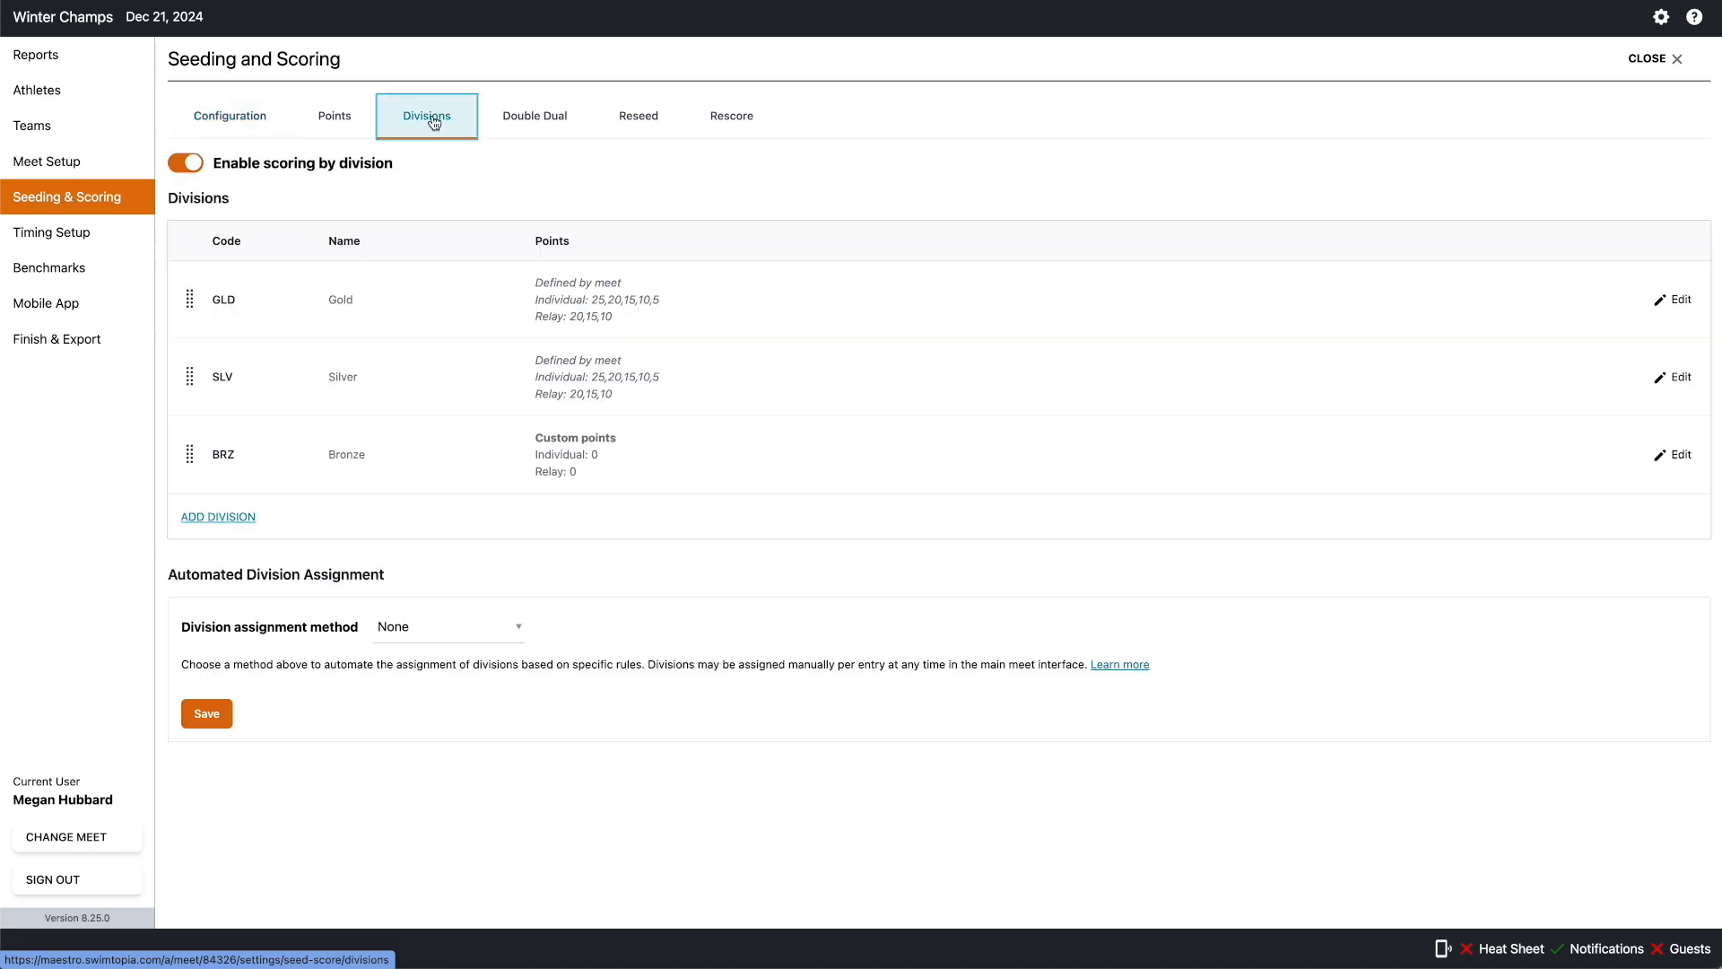
{"action": "left_click", "coordinate": [409, 626]}
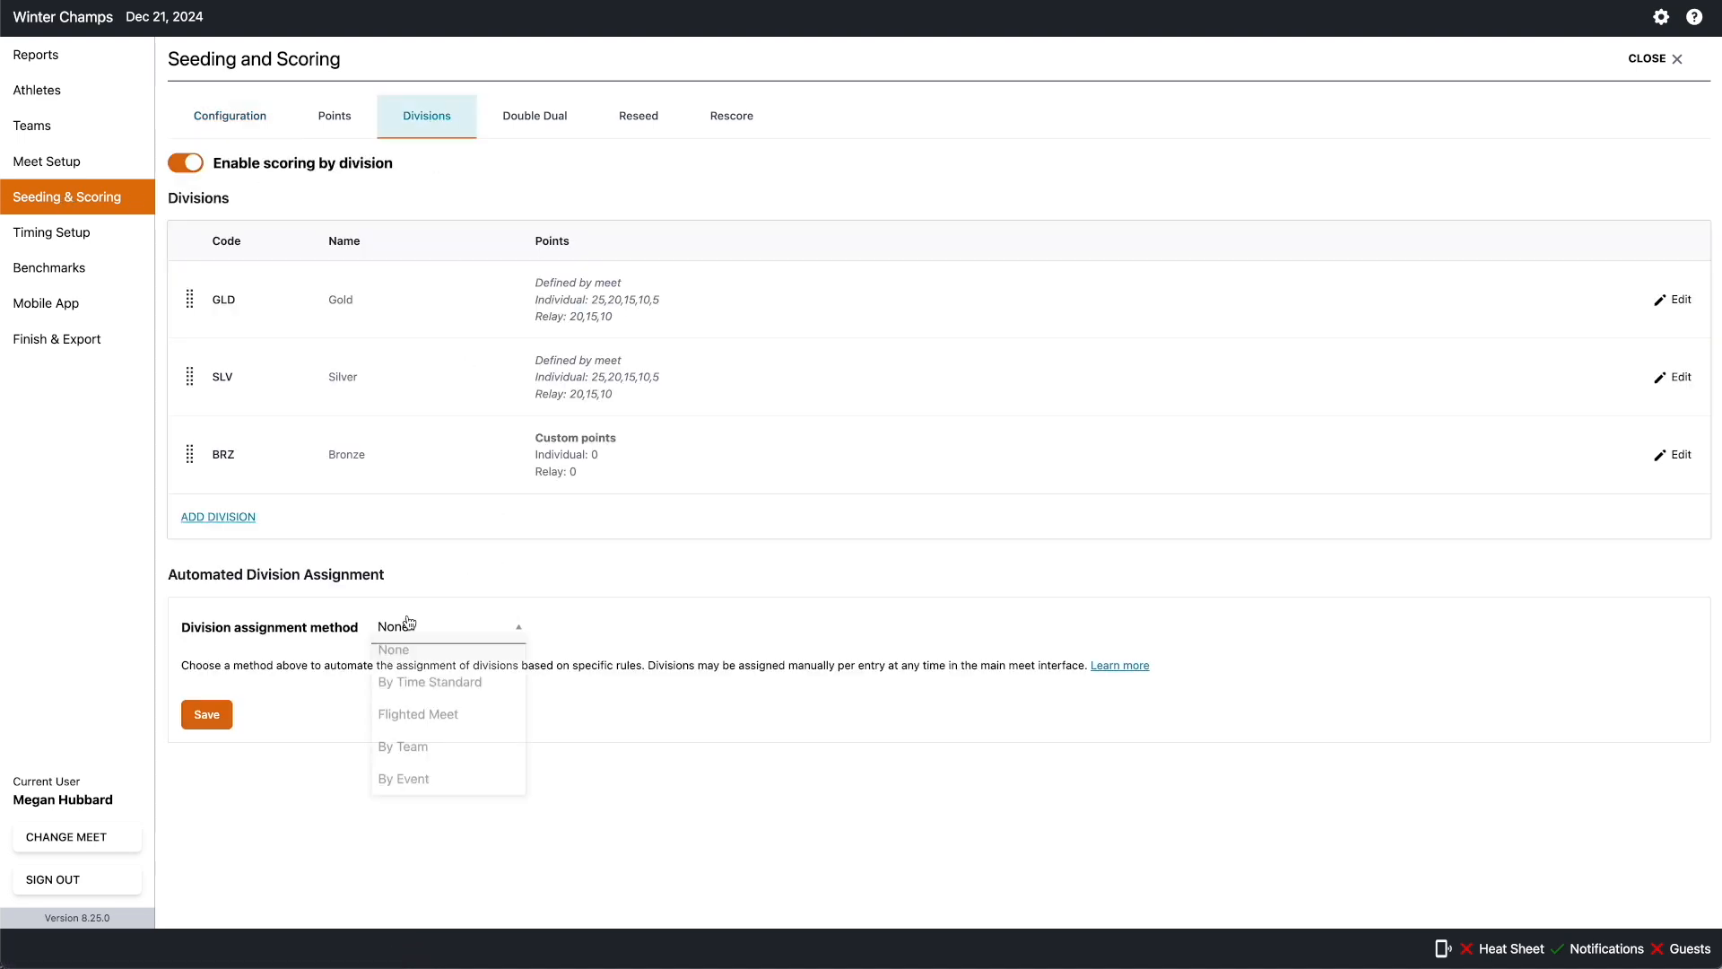
{"action": "left_click", "coordinate": [416, 692]}
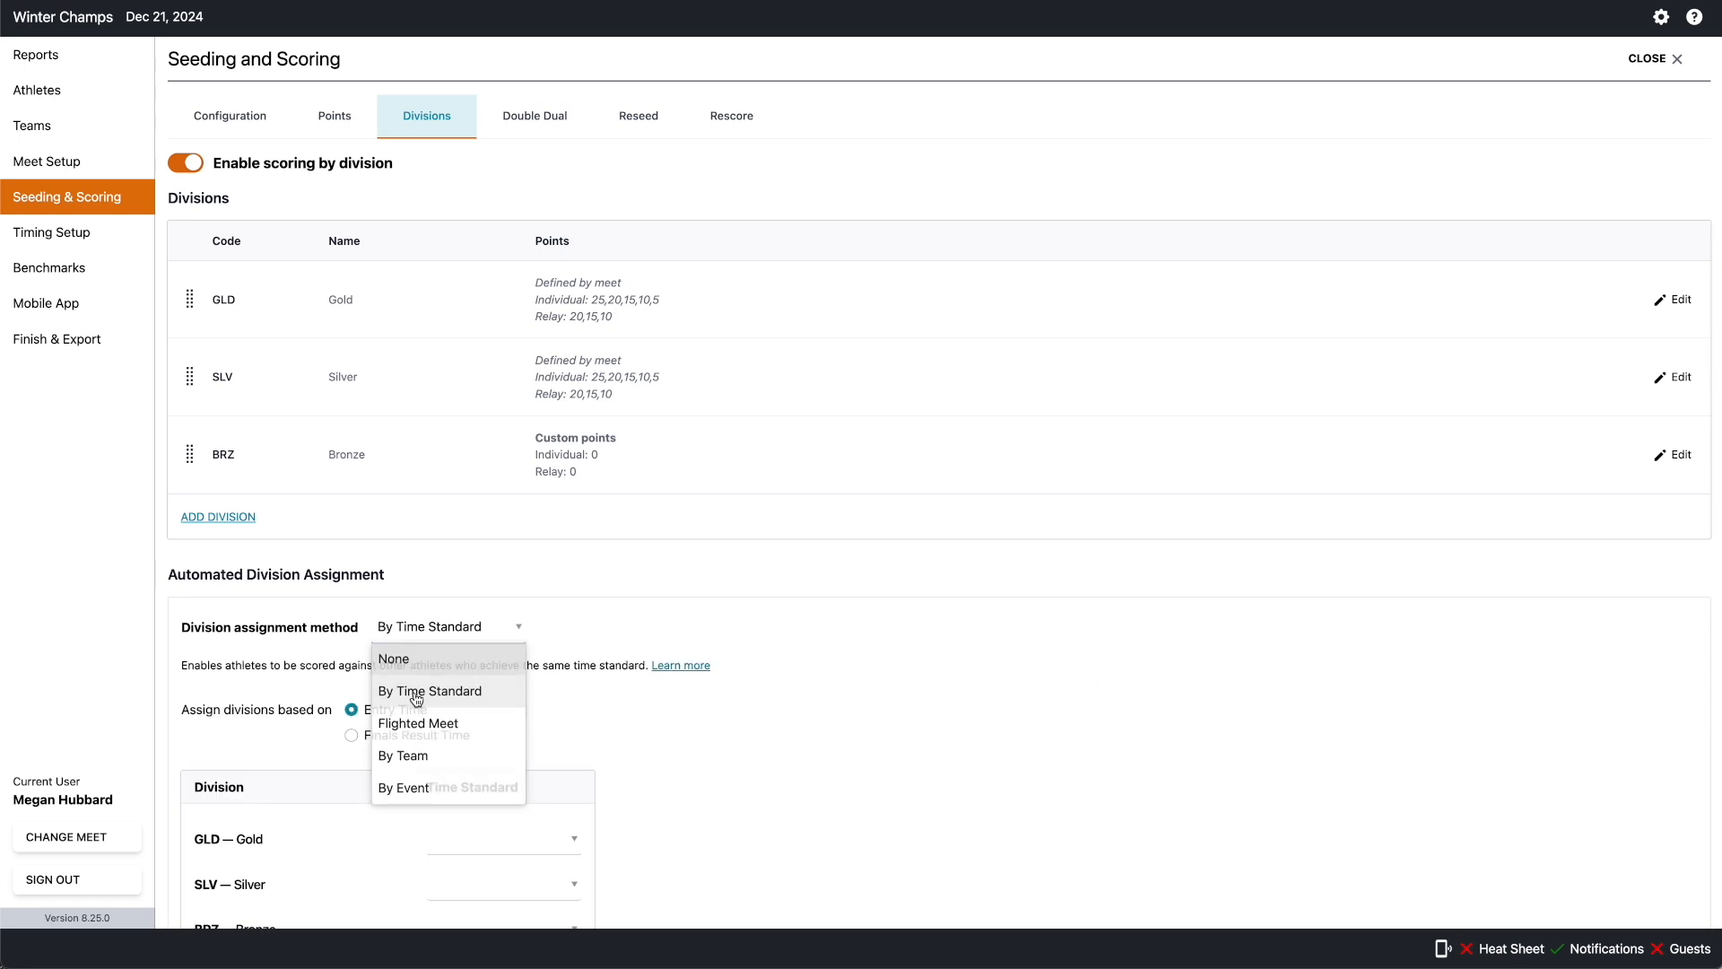
{"action": "scroll", "coordinate": [785, 688], "scroll_direction": "down", "scroll_amount": 3}
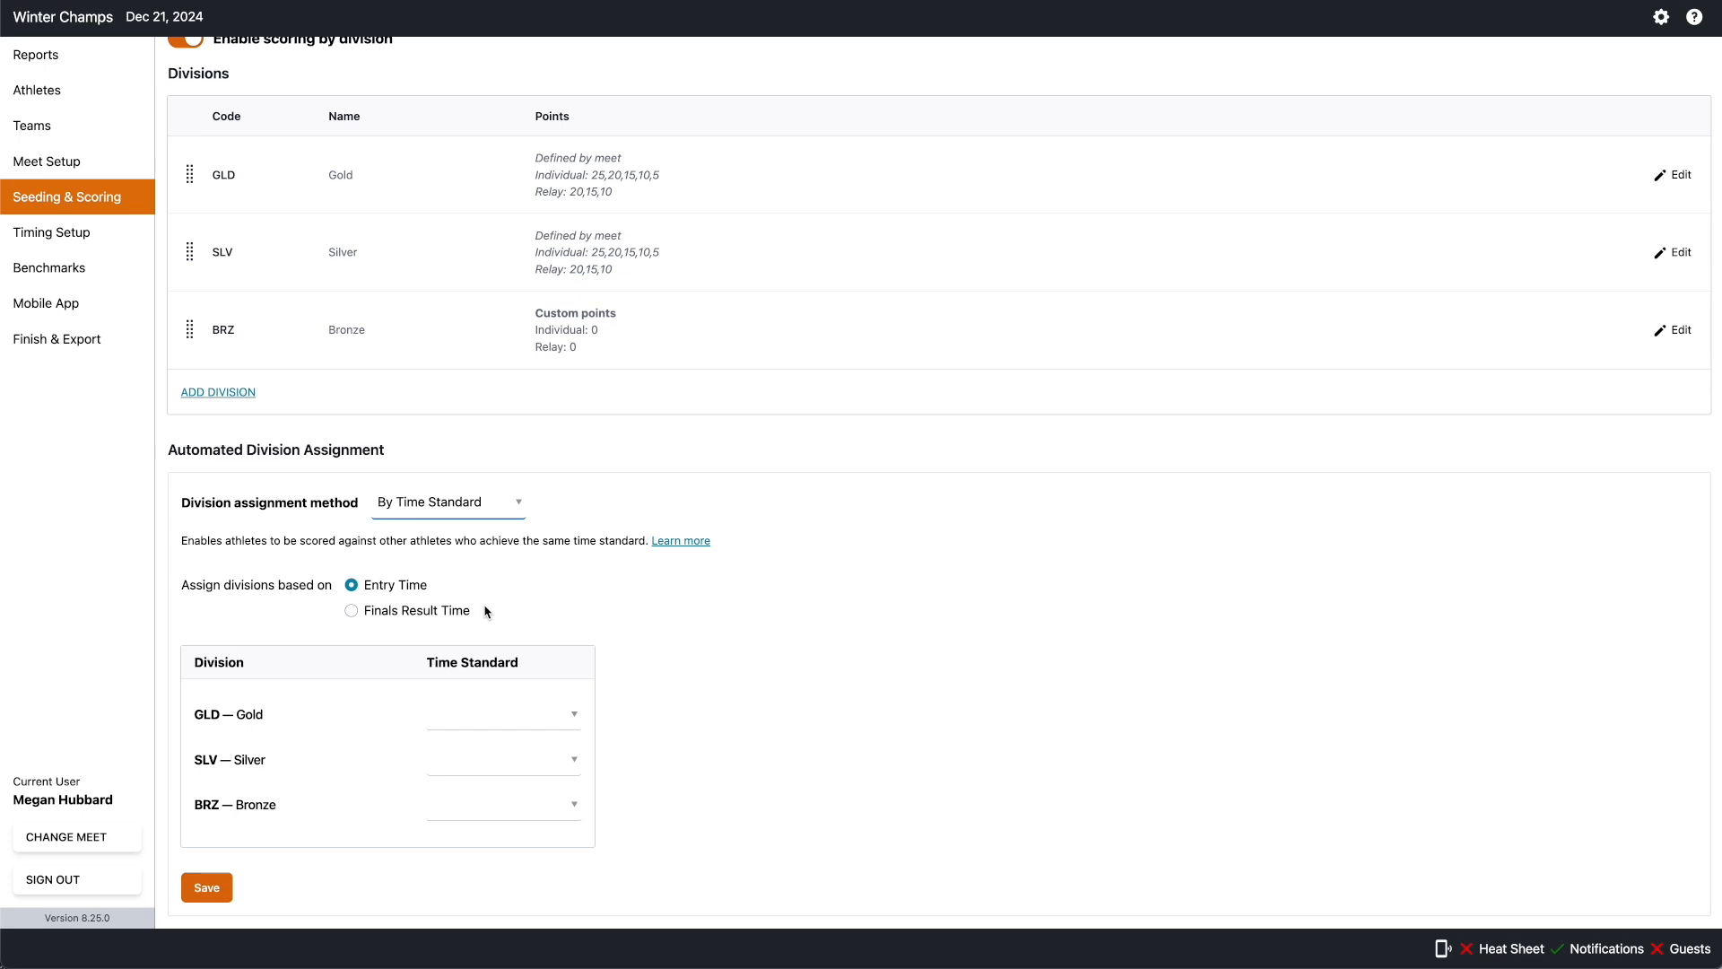
{"action": "left_click", "coordinate": [352, 612]}
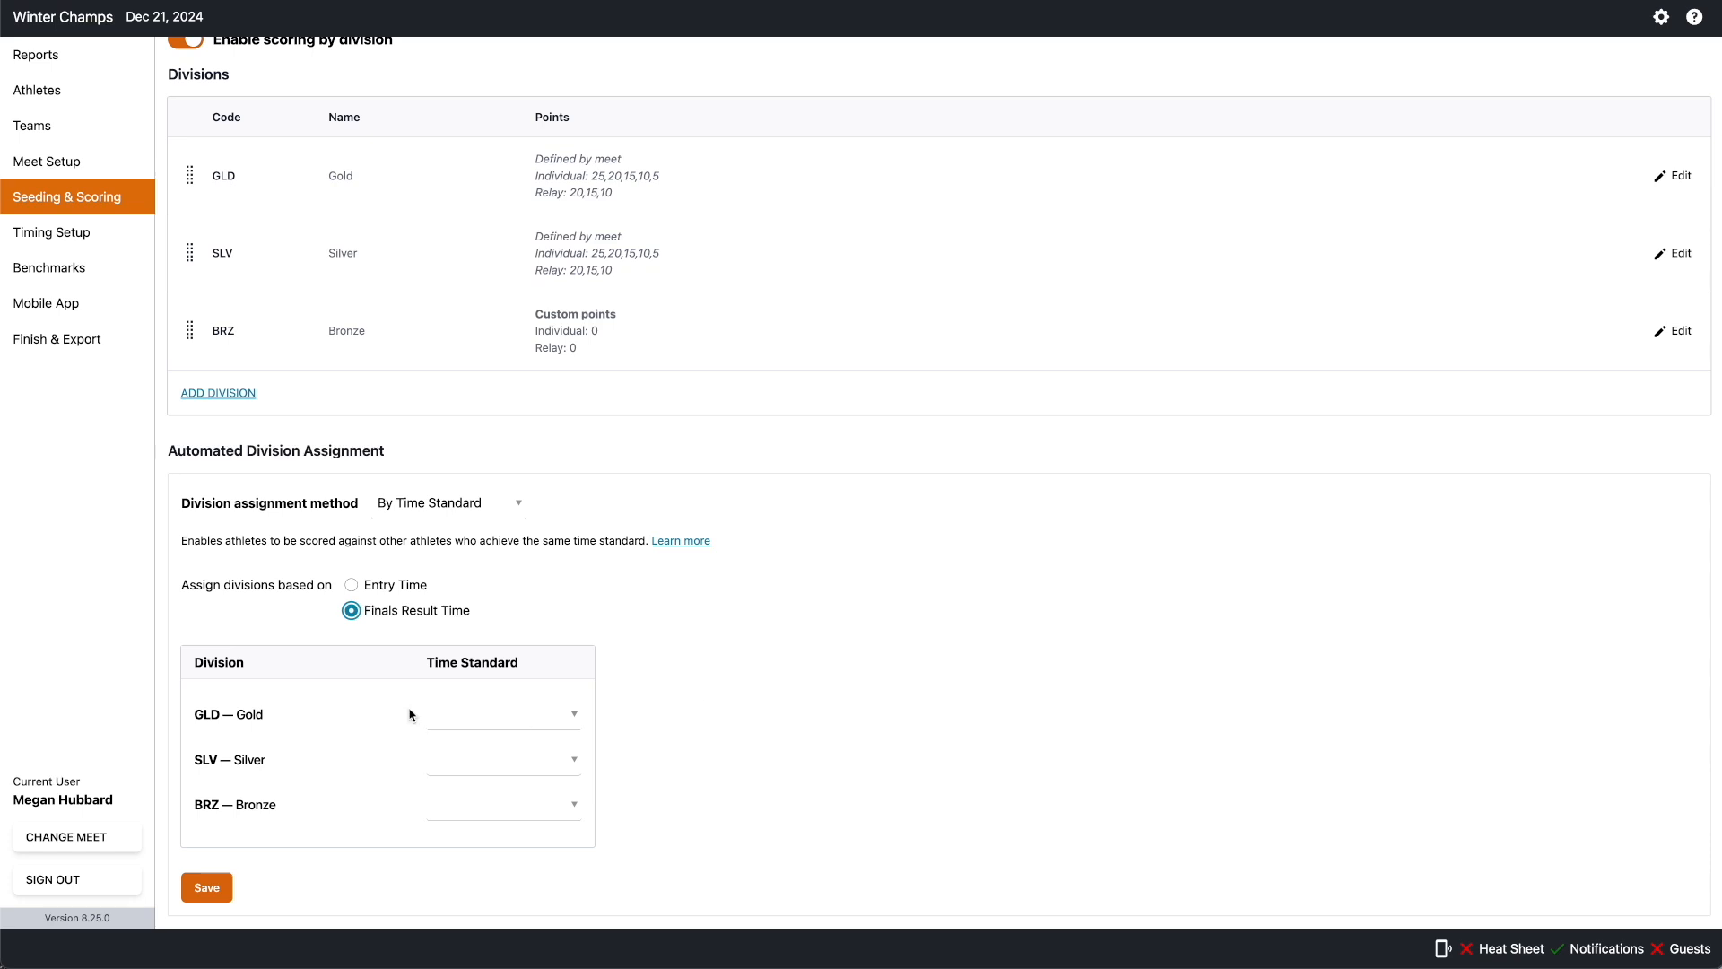
- Assign the CLC time standards GLD, SLV and BRZ to the Gold, Silver and Bronze divisions respectively
{"action": "left_click", "coordinate": [505, 717]}
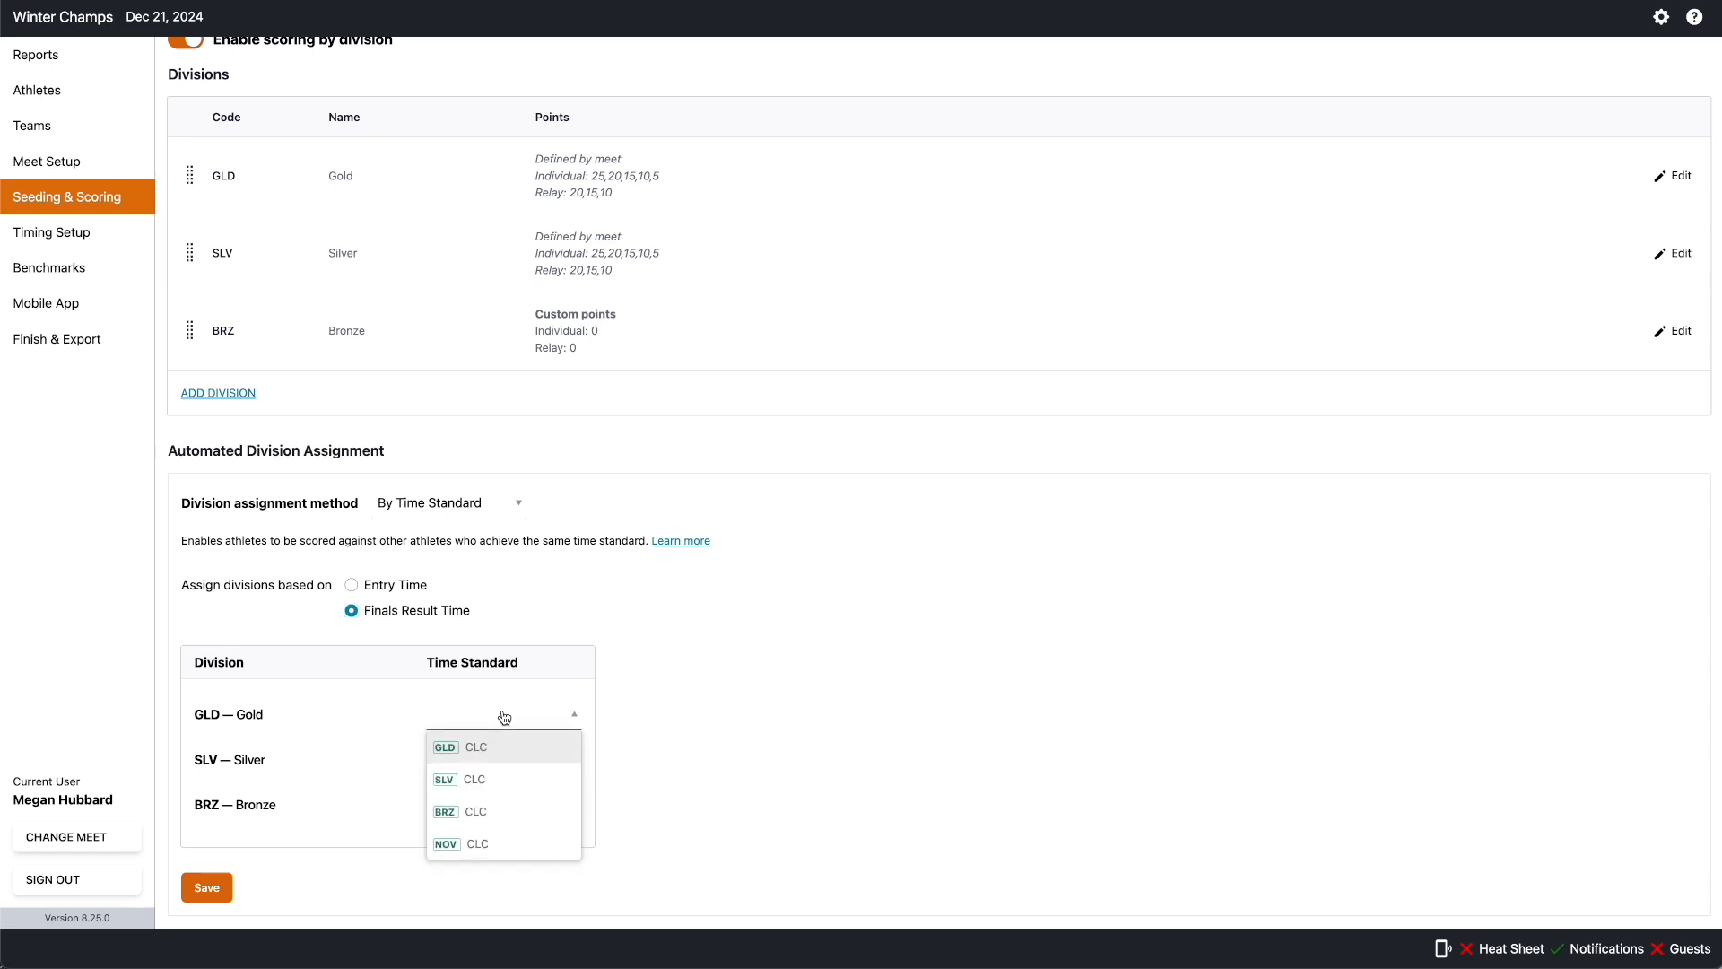
{"action": "left_click", "coordinate": [482, 754]}
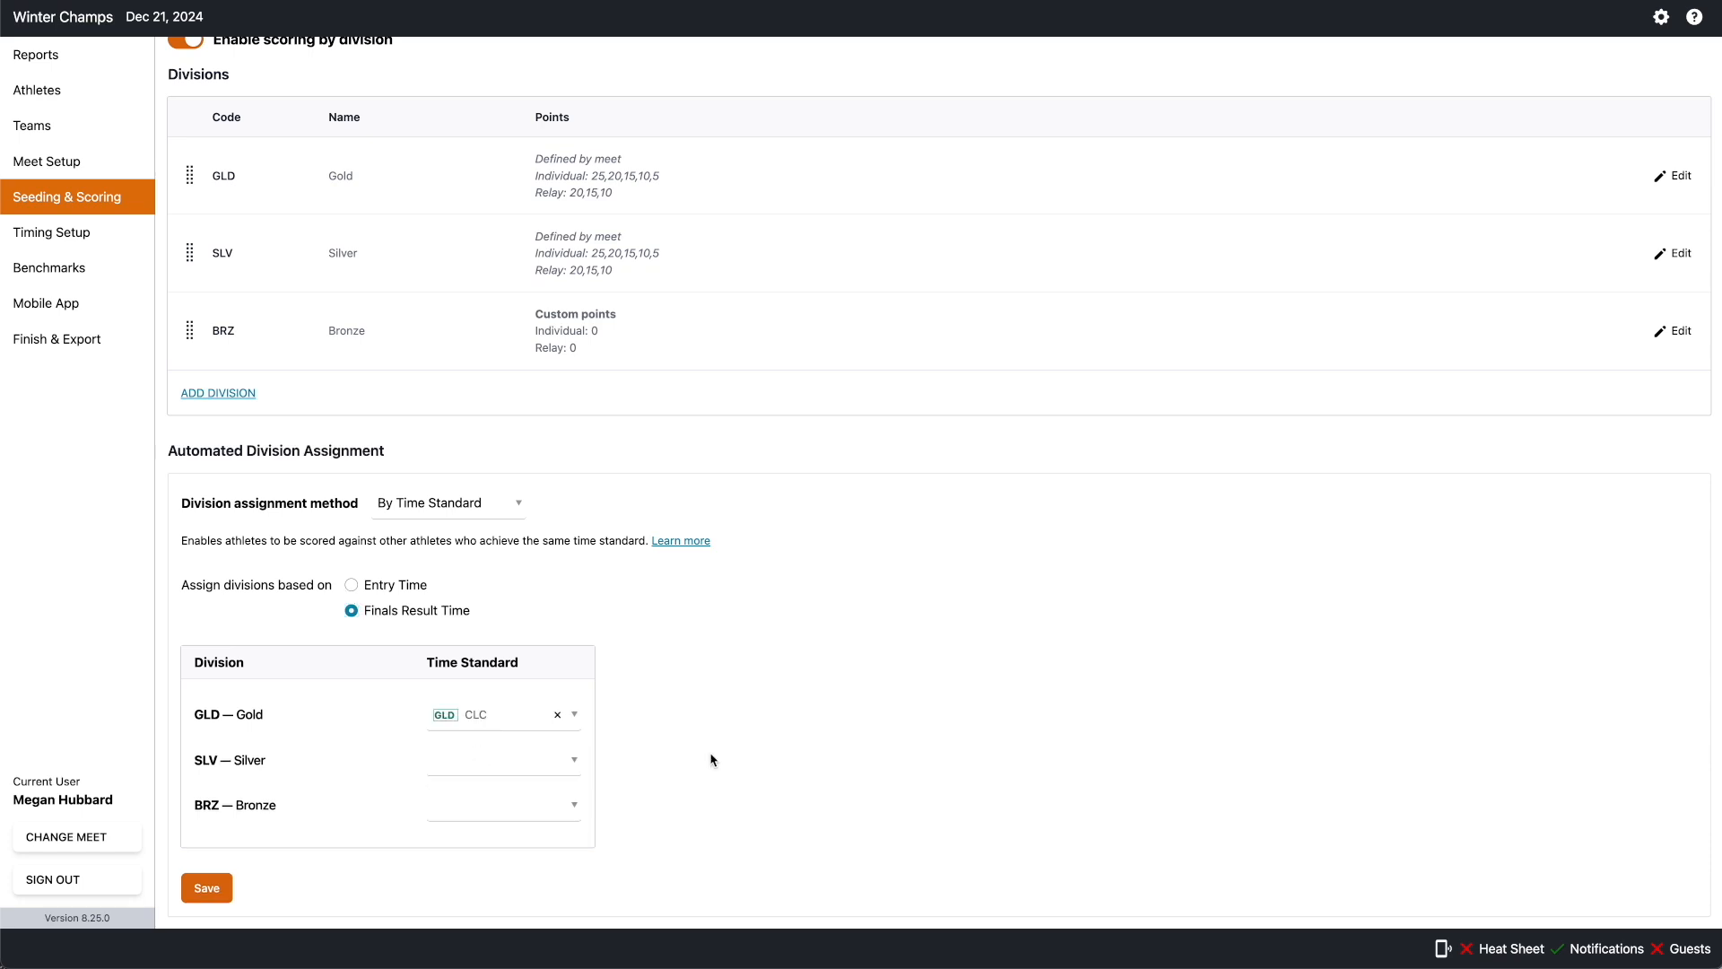
{"action": "left_click", "coordinate": [473, 762]}
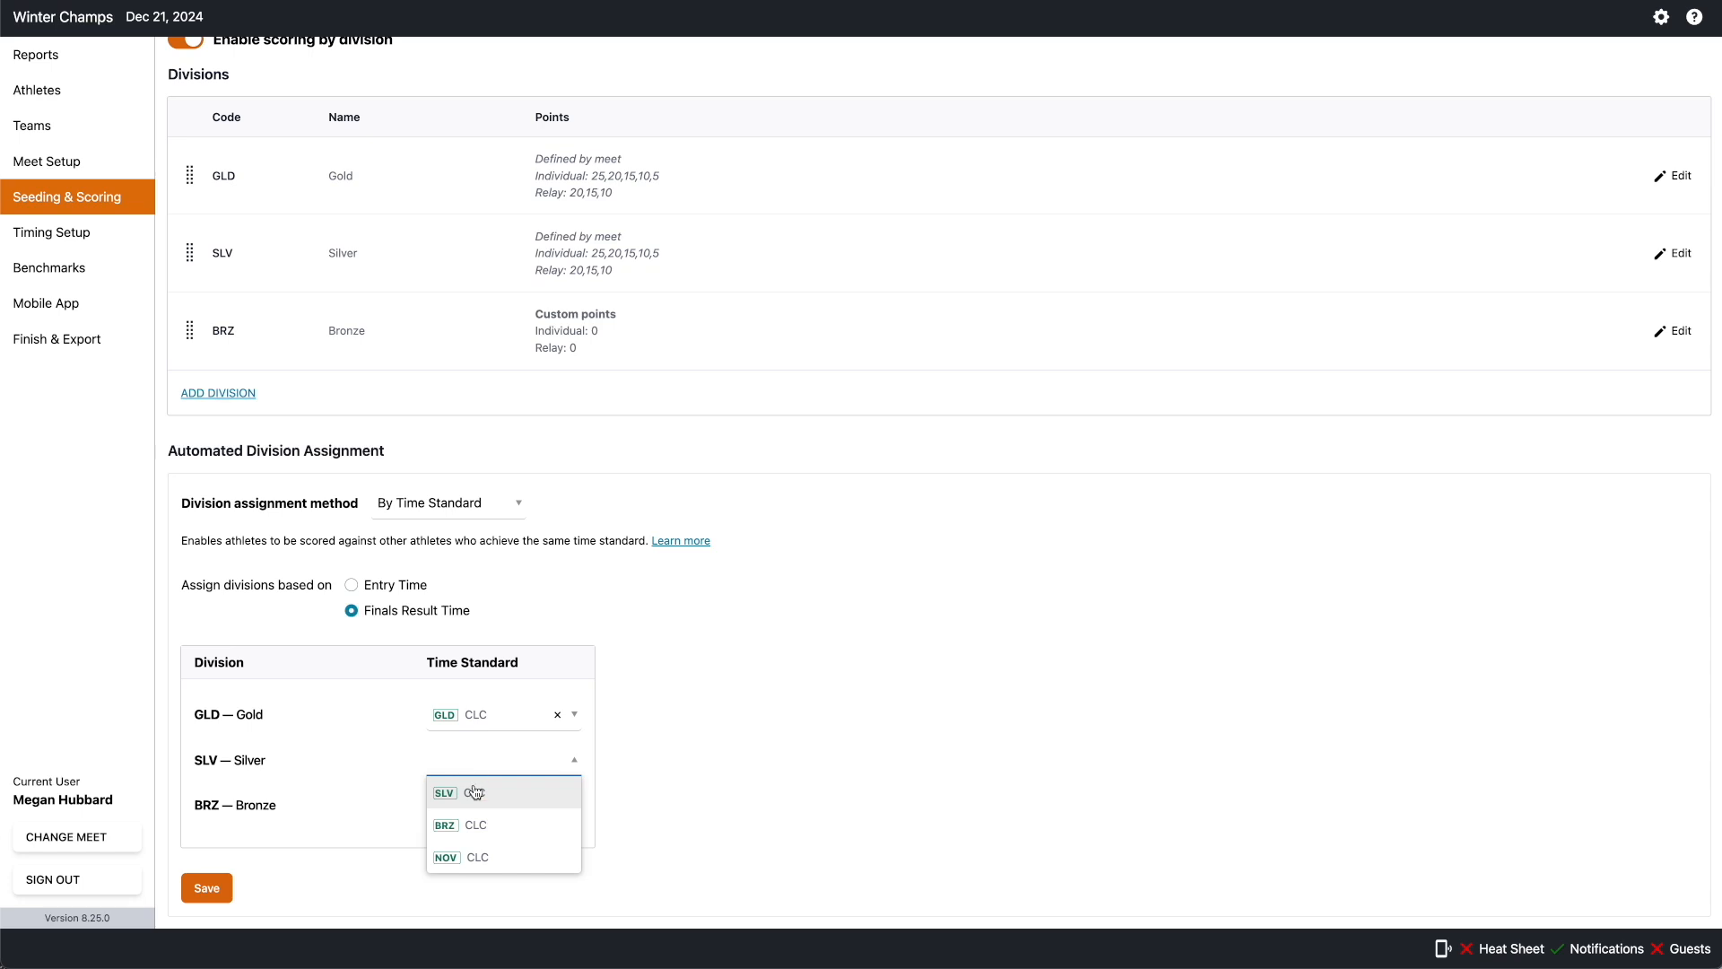
{"action": "left_click", "coordinate": [470, 799]}
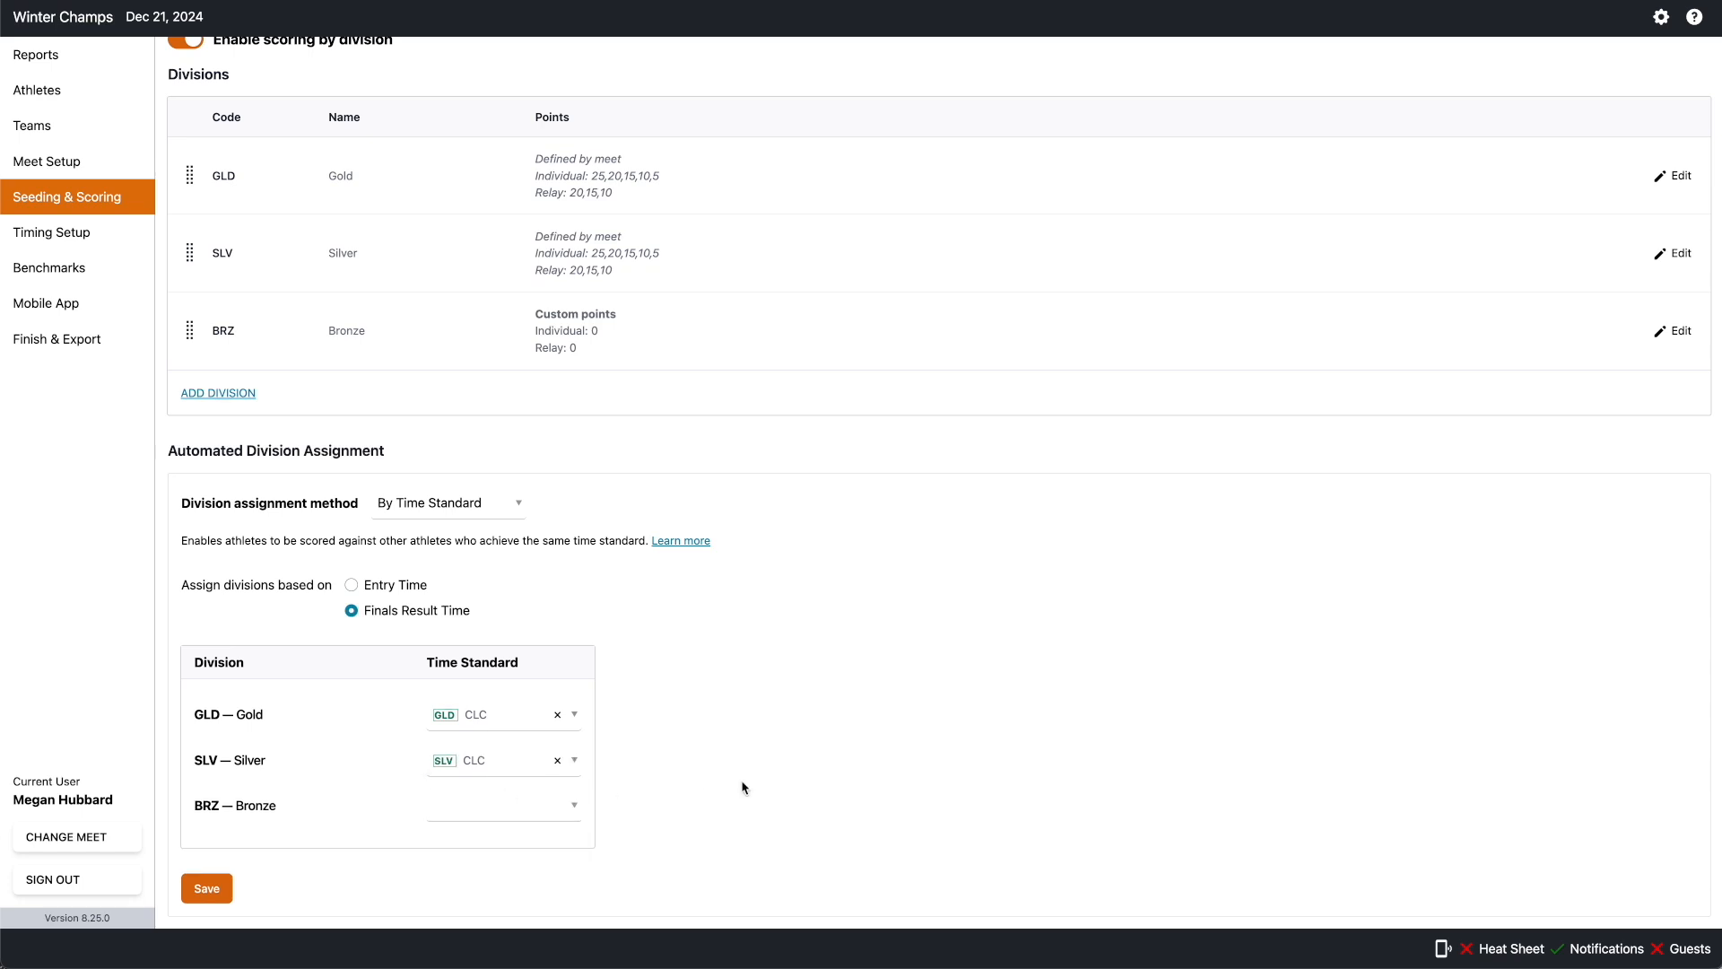
{"action": "left_click", "coordinate": [475, 811]}
{"action": "left_click", "coordinate": [478, 837]}
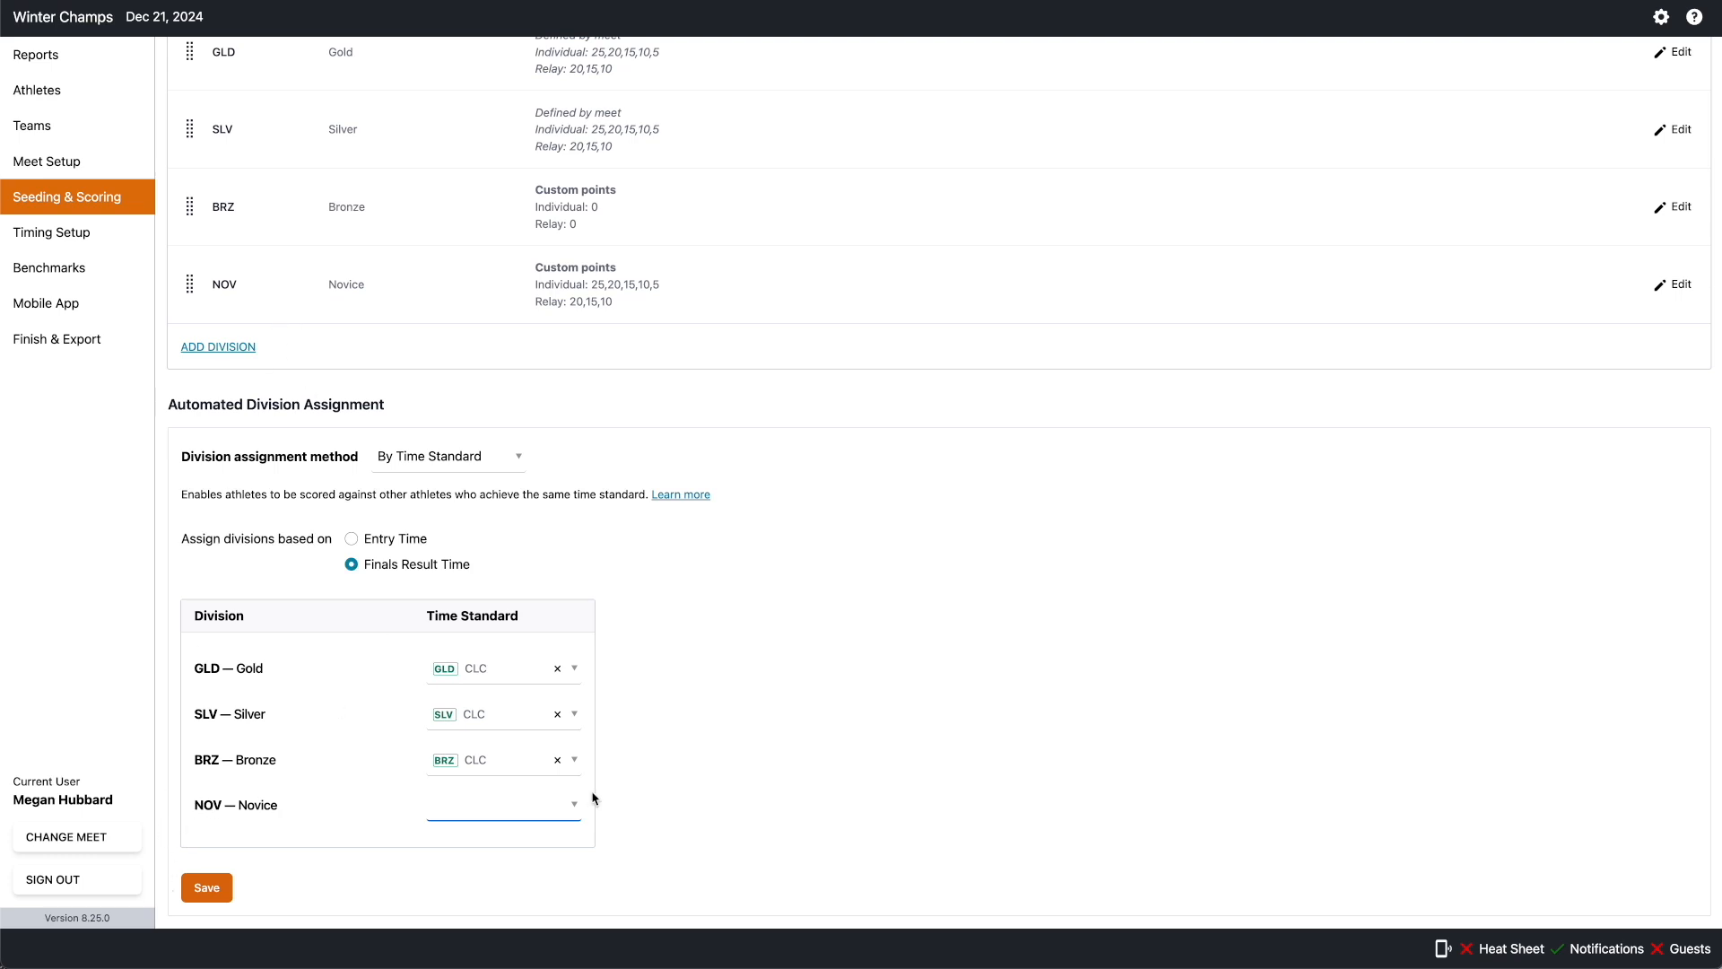
- View the time standard choices for the Novice division
{"action": "left_click", "coordinate": [573, 809]}
{"action": "left_click", "coordinate": [573, 808]}
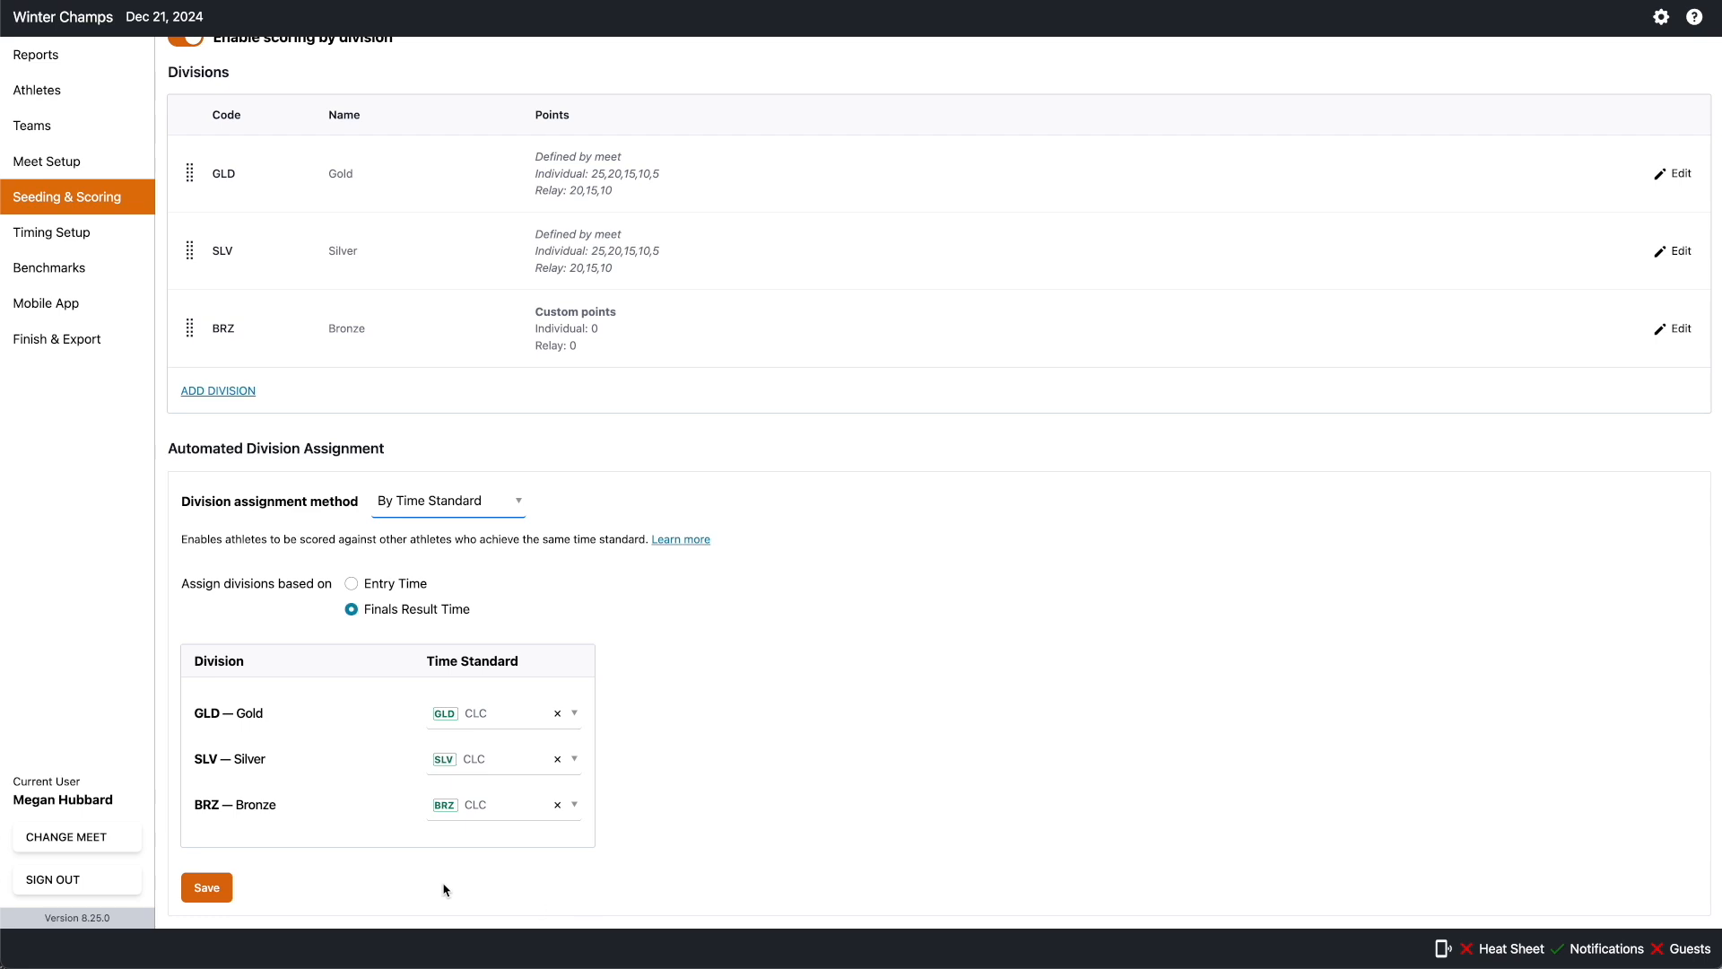
- Save the automated division assignment settings and return to the event entry screen
{"action": "left_click", "coordinate": [207, 888]}
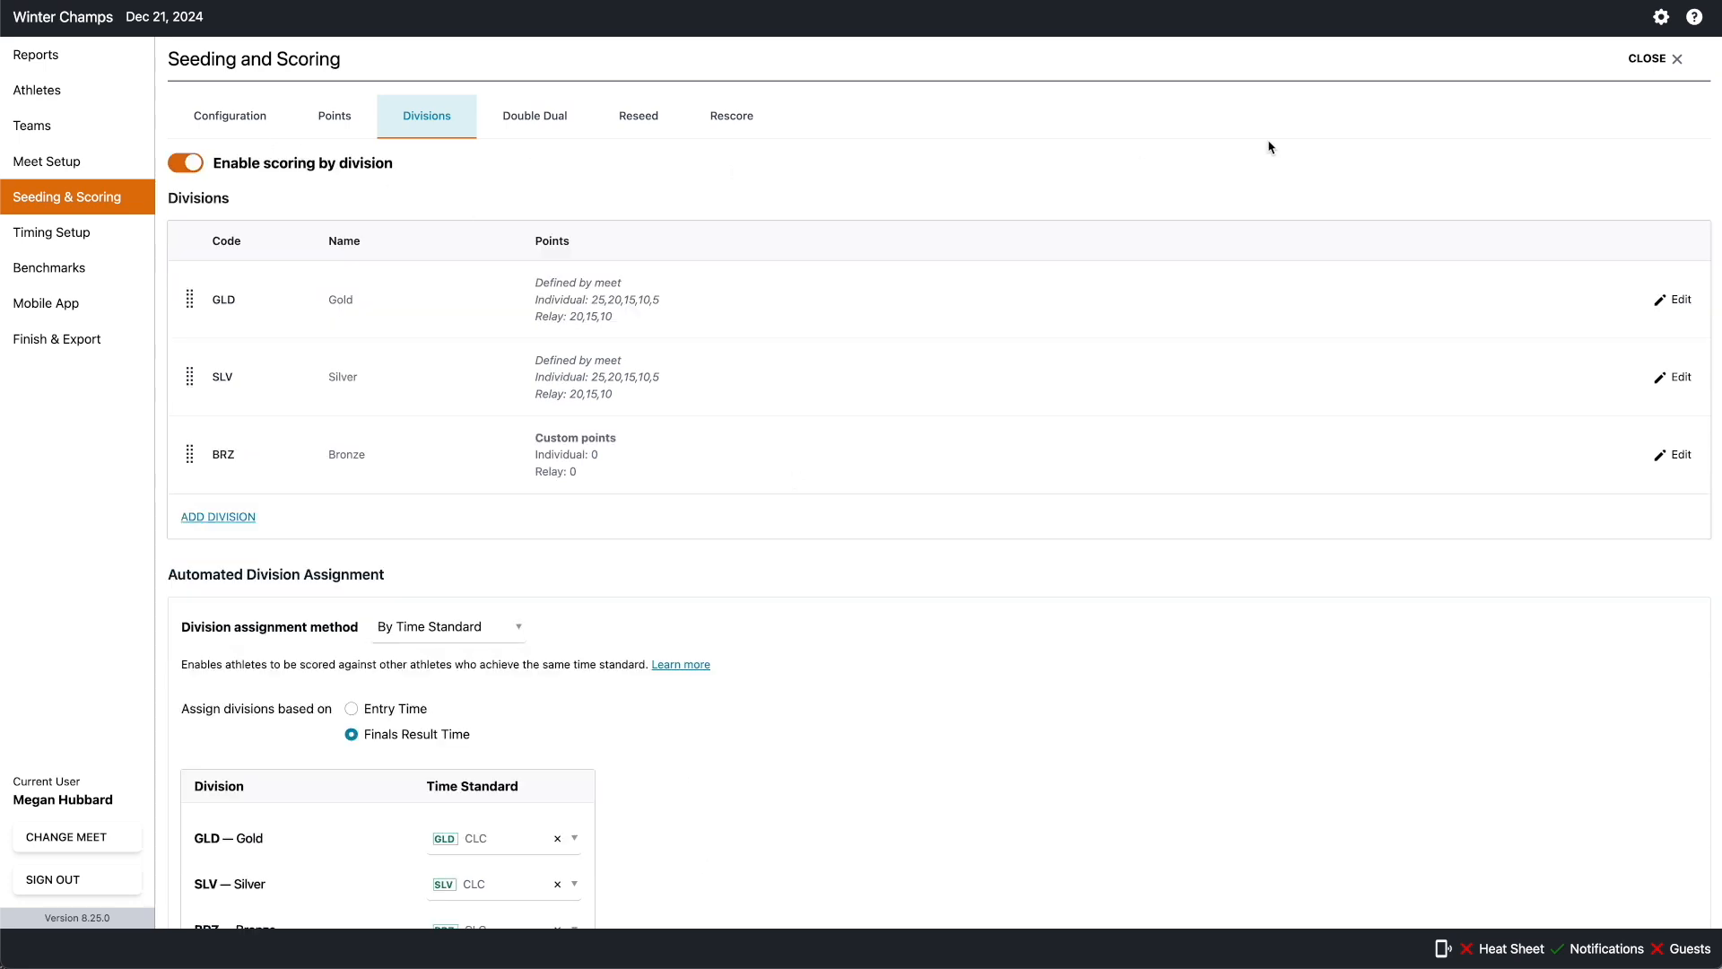
{"action": "left_click", "coordinate": [1672, 66]}
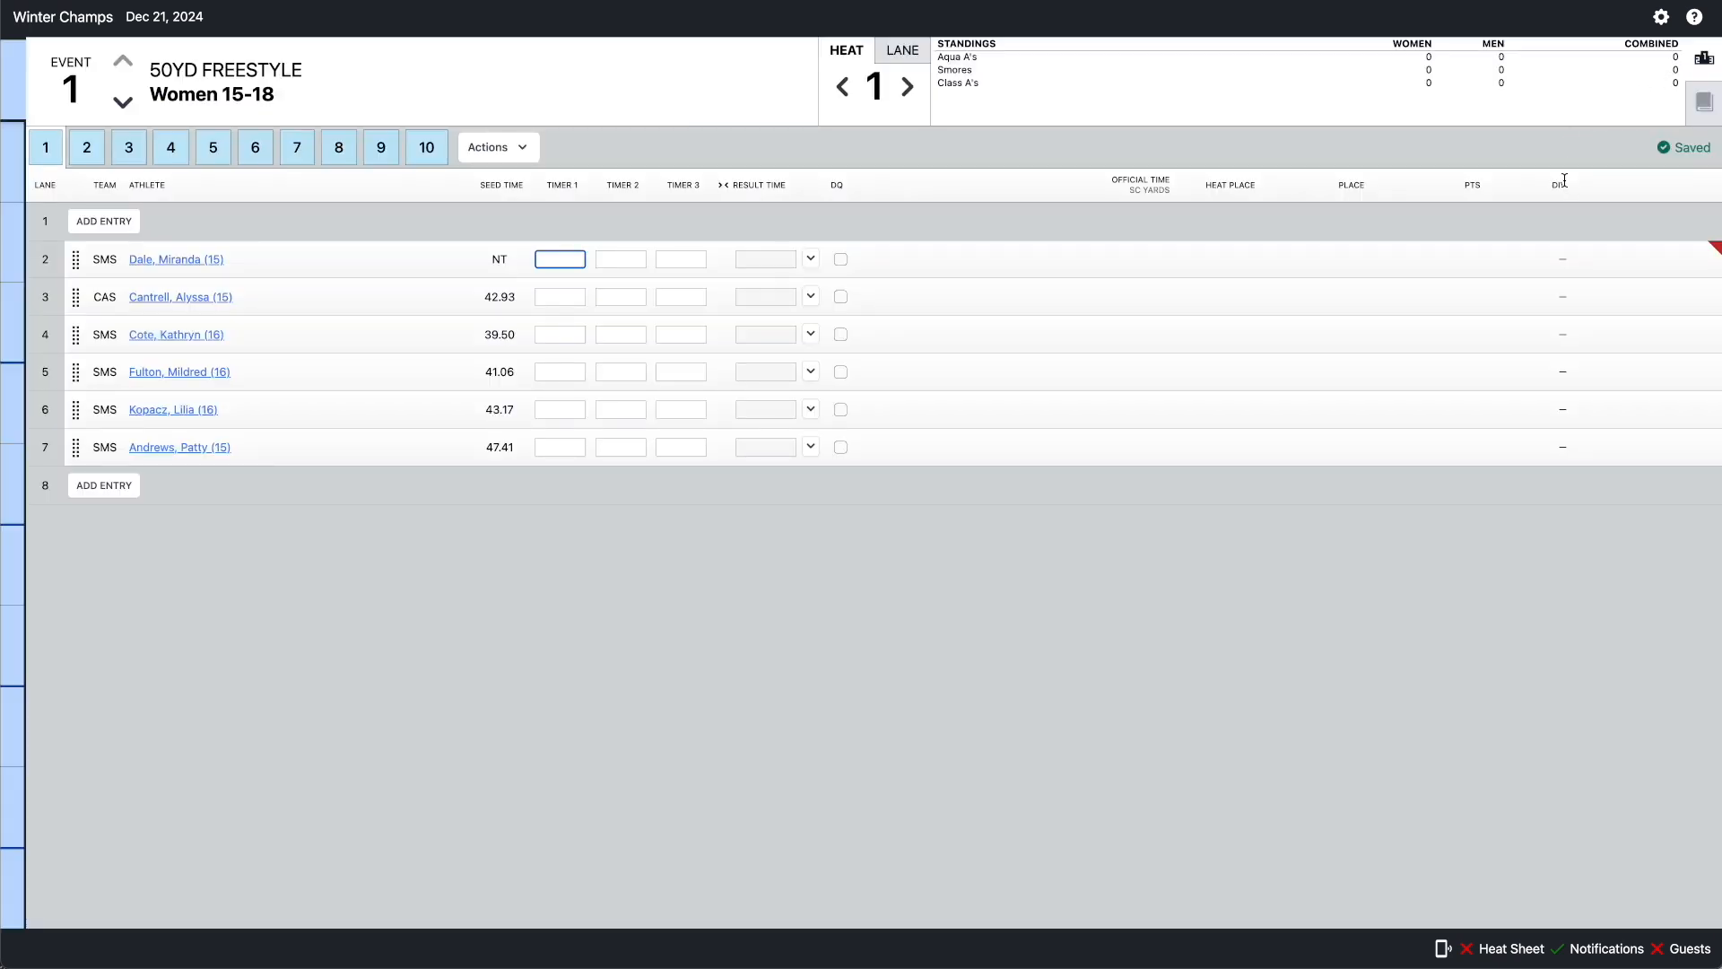
- View the division choices for the lane 2 entry in heat 1 of event 1 without selecting one
{"action": "mouse_move", "coordinate": [1565, 269]}
{"action": "left_click", "coordinate": [1566, 261]}
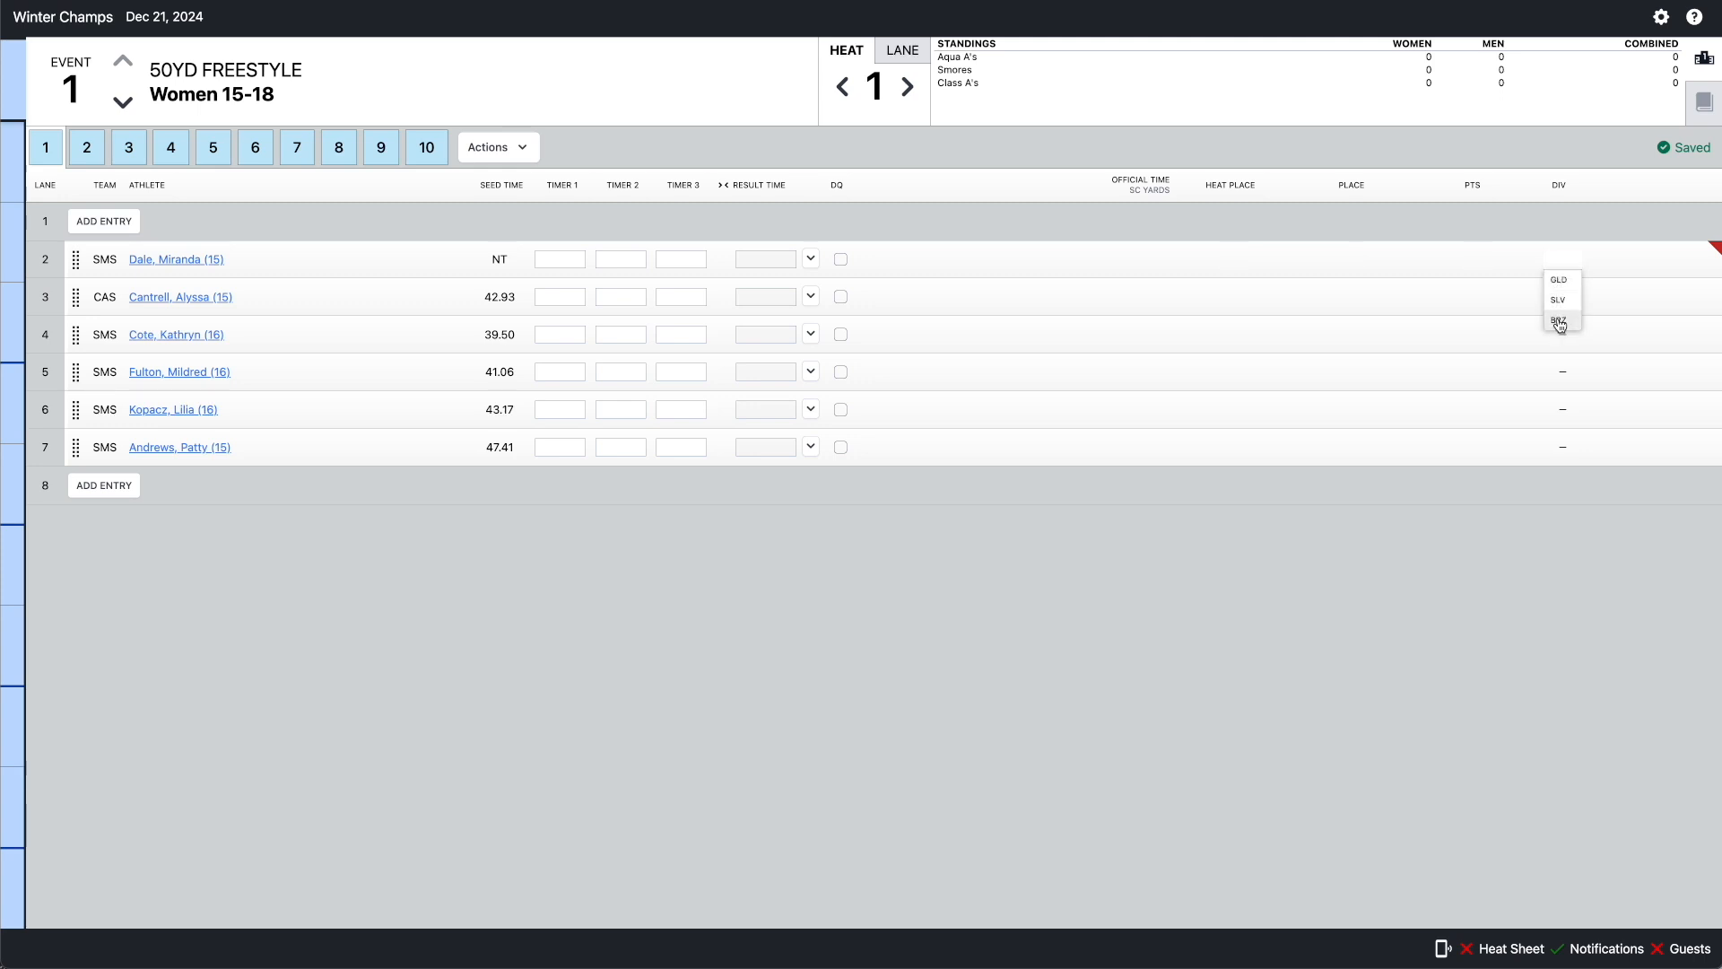
{"action": "left_click", "coordinate": [1512, 605]}
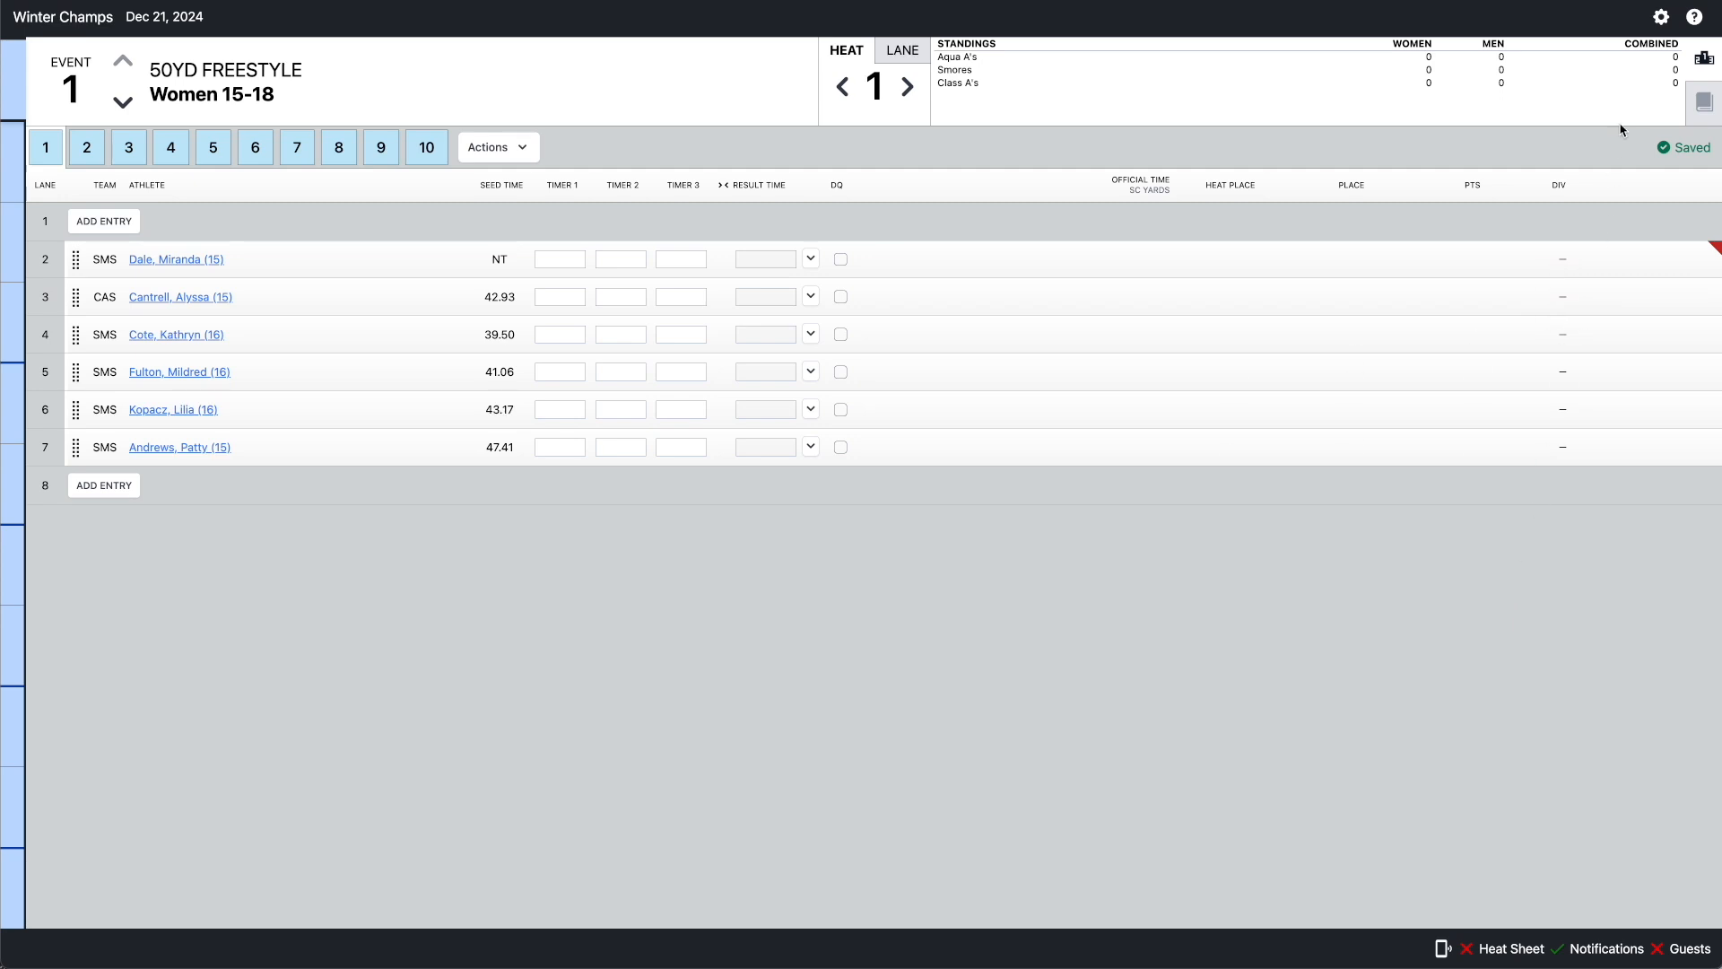
- Open the post-meet Results report, view its division filter choices, and leave the reports
{"action": "left_click", "coordinate": [1660, 17]}
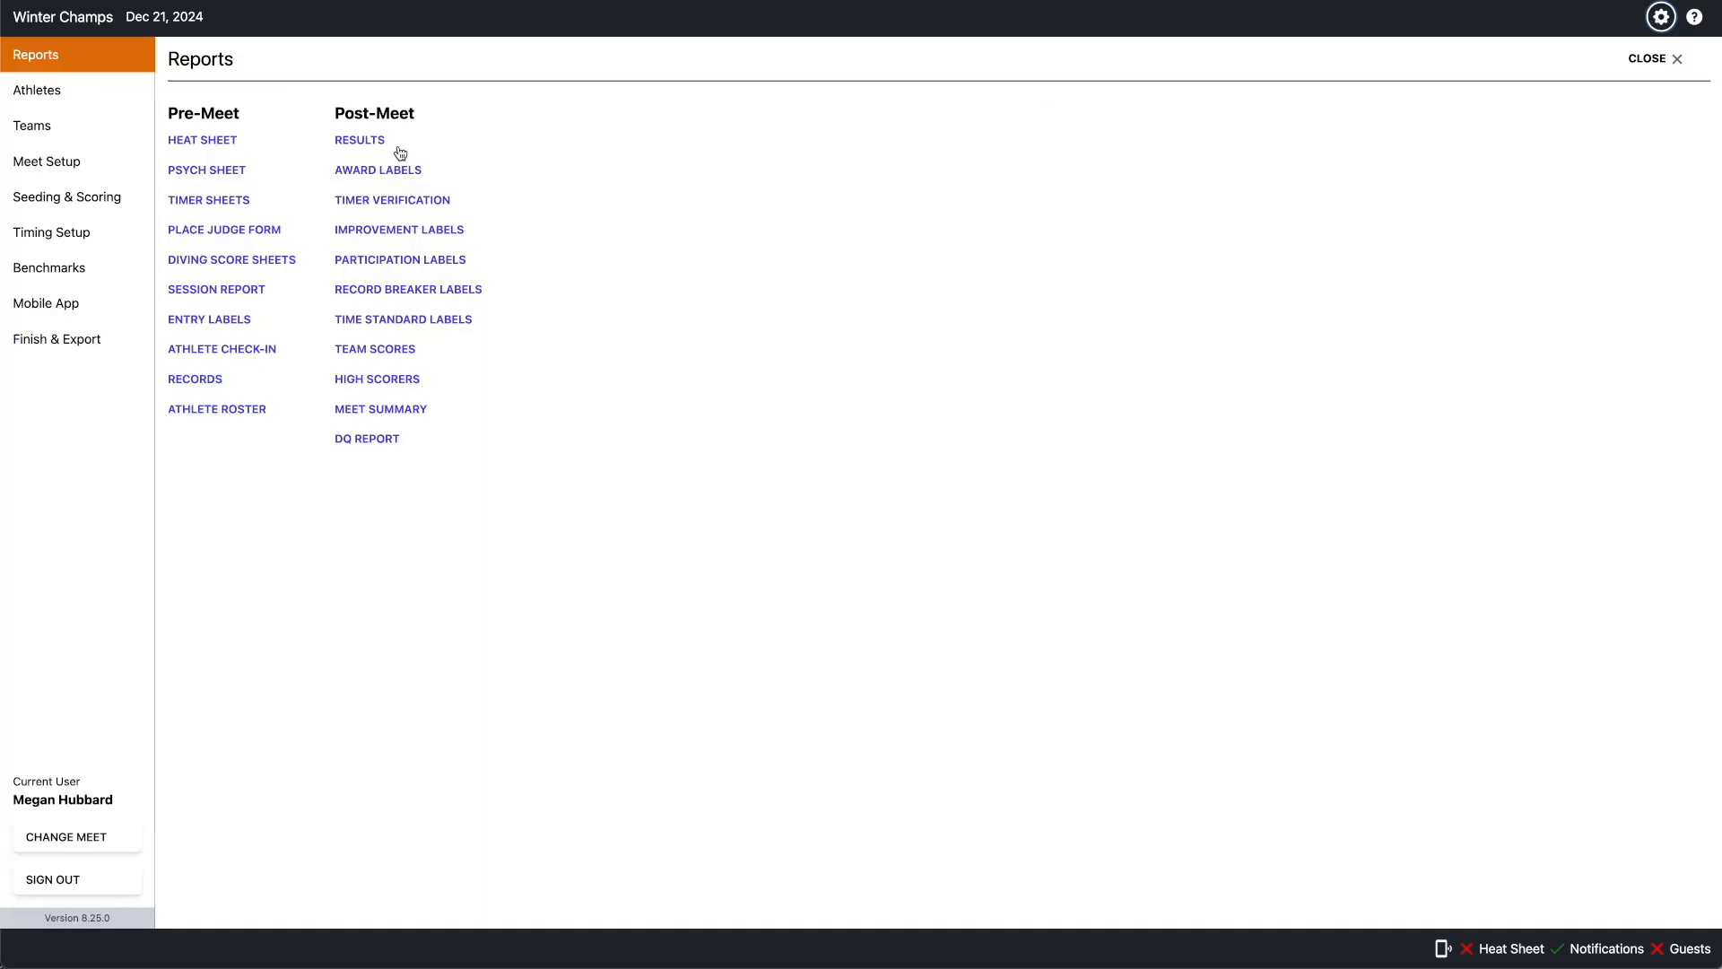
{"action": "left_click", "coordinate": [371, 141]}
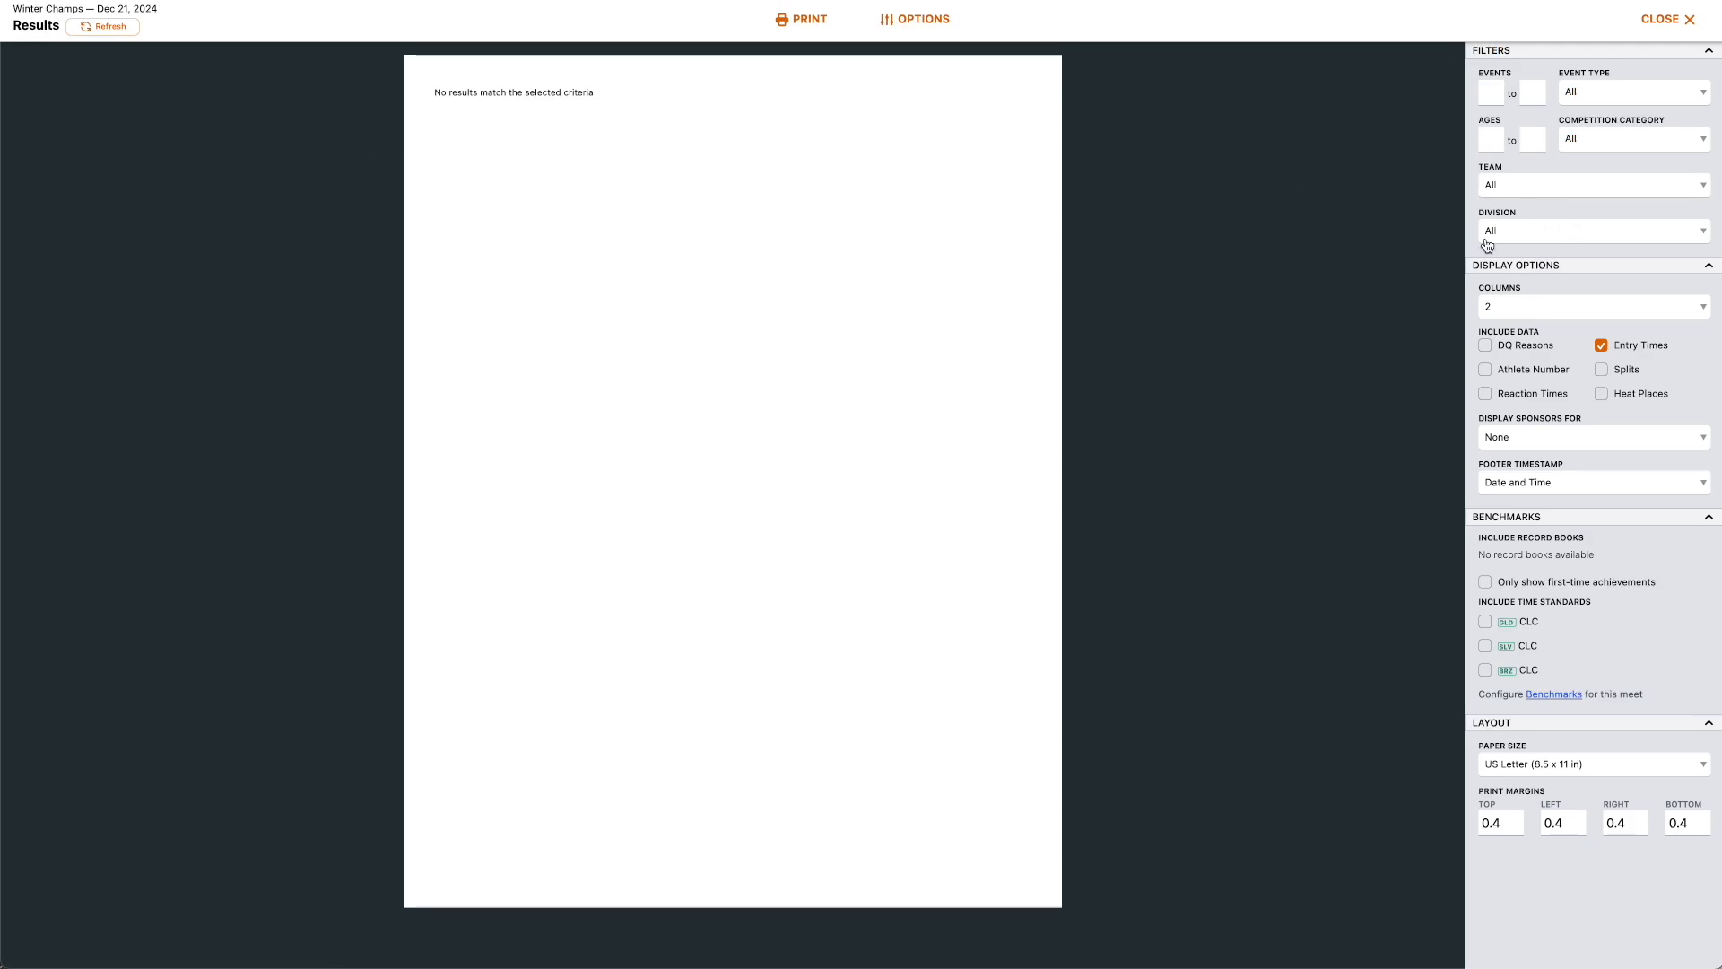
{"action": "left_click", "coordinate": [1533, 237]}
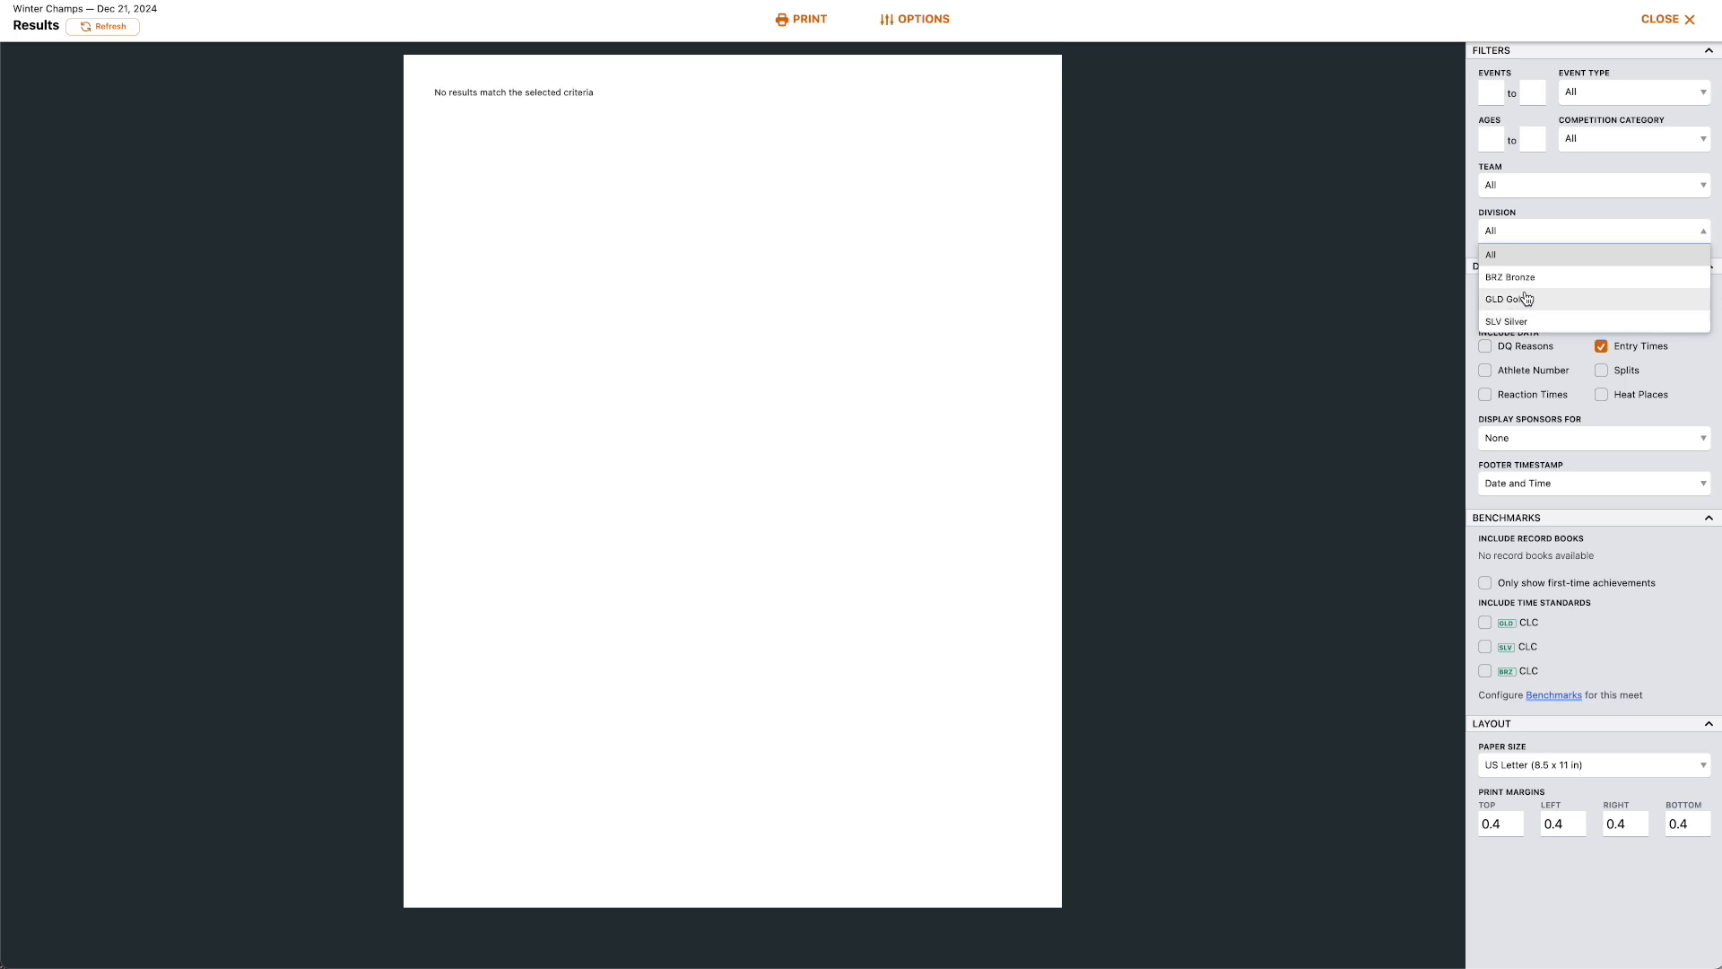
{"action": "left_click", "coordinate": [1523, 232]}
{"action": "left_click", "coordinate": [1660, 20]}
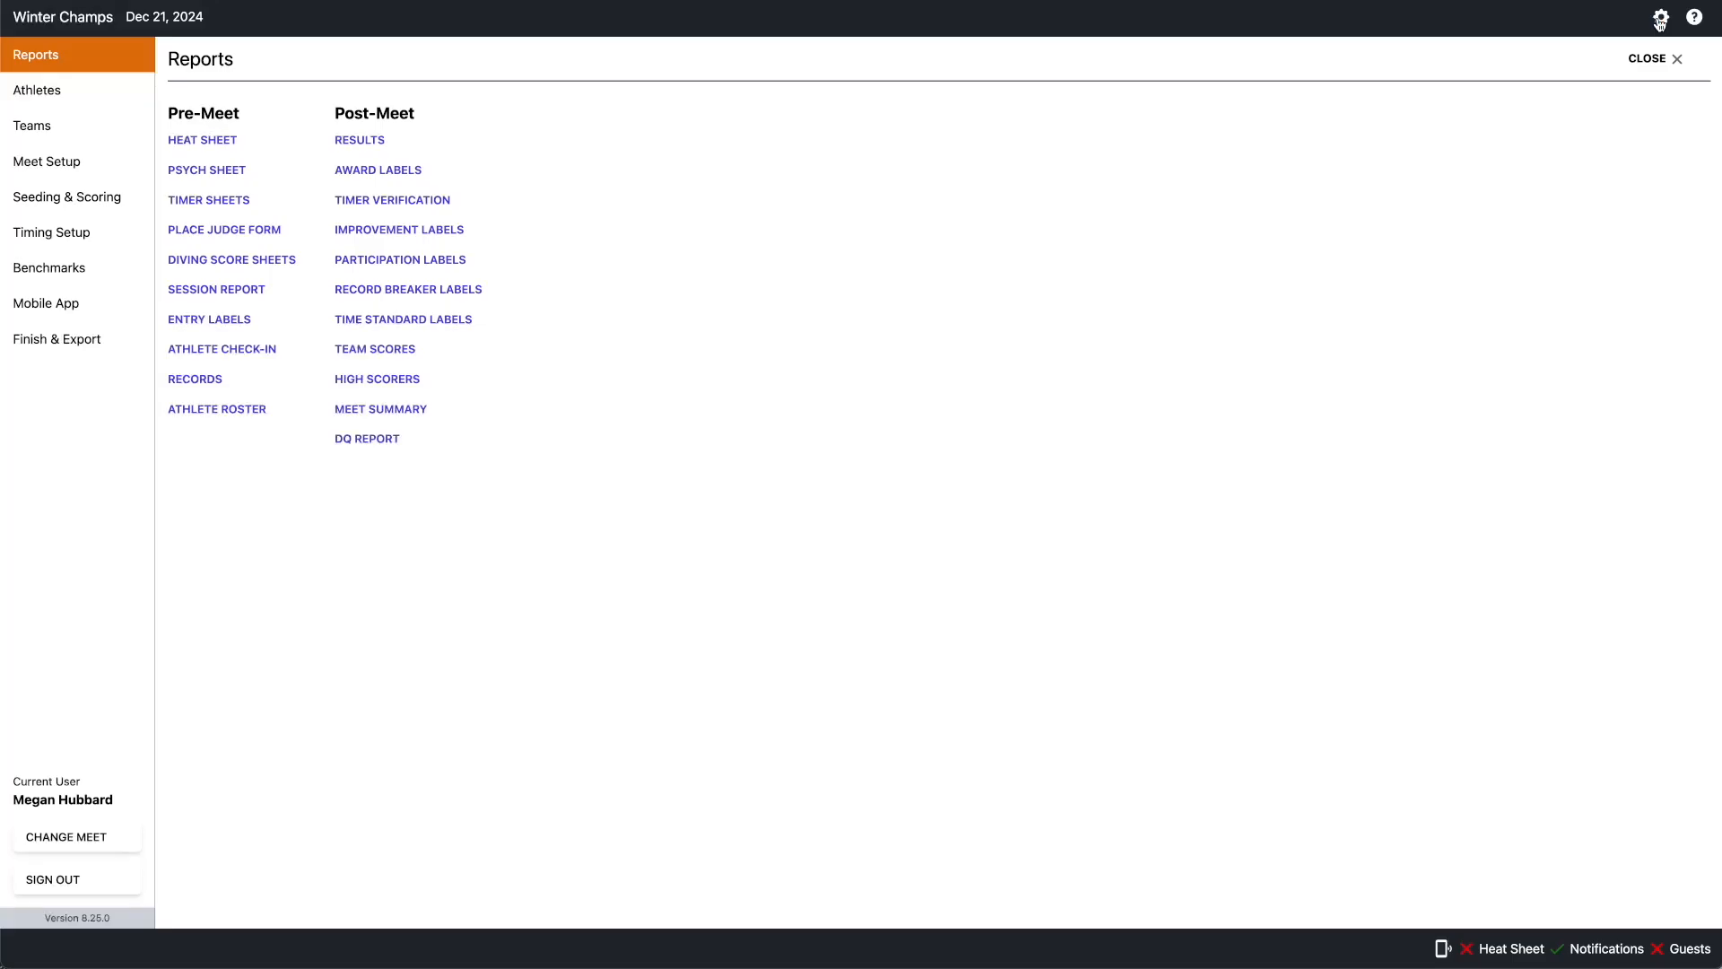
{"action": "left_click", "coordinate": [1653, 60]}
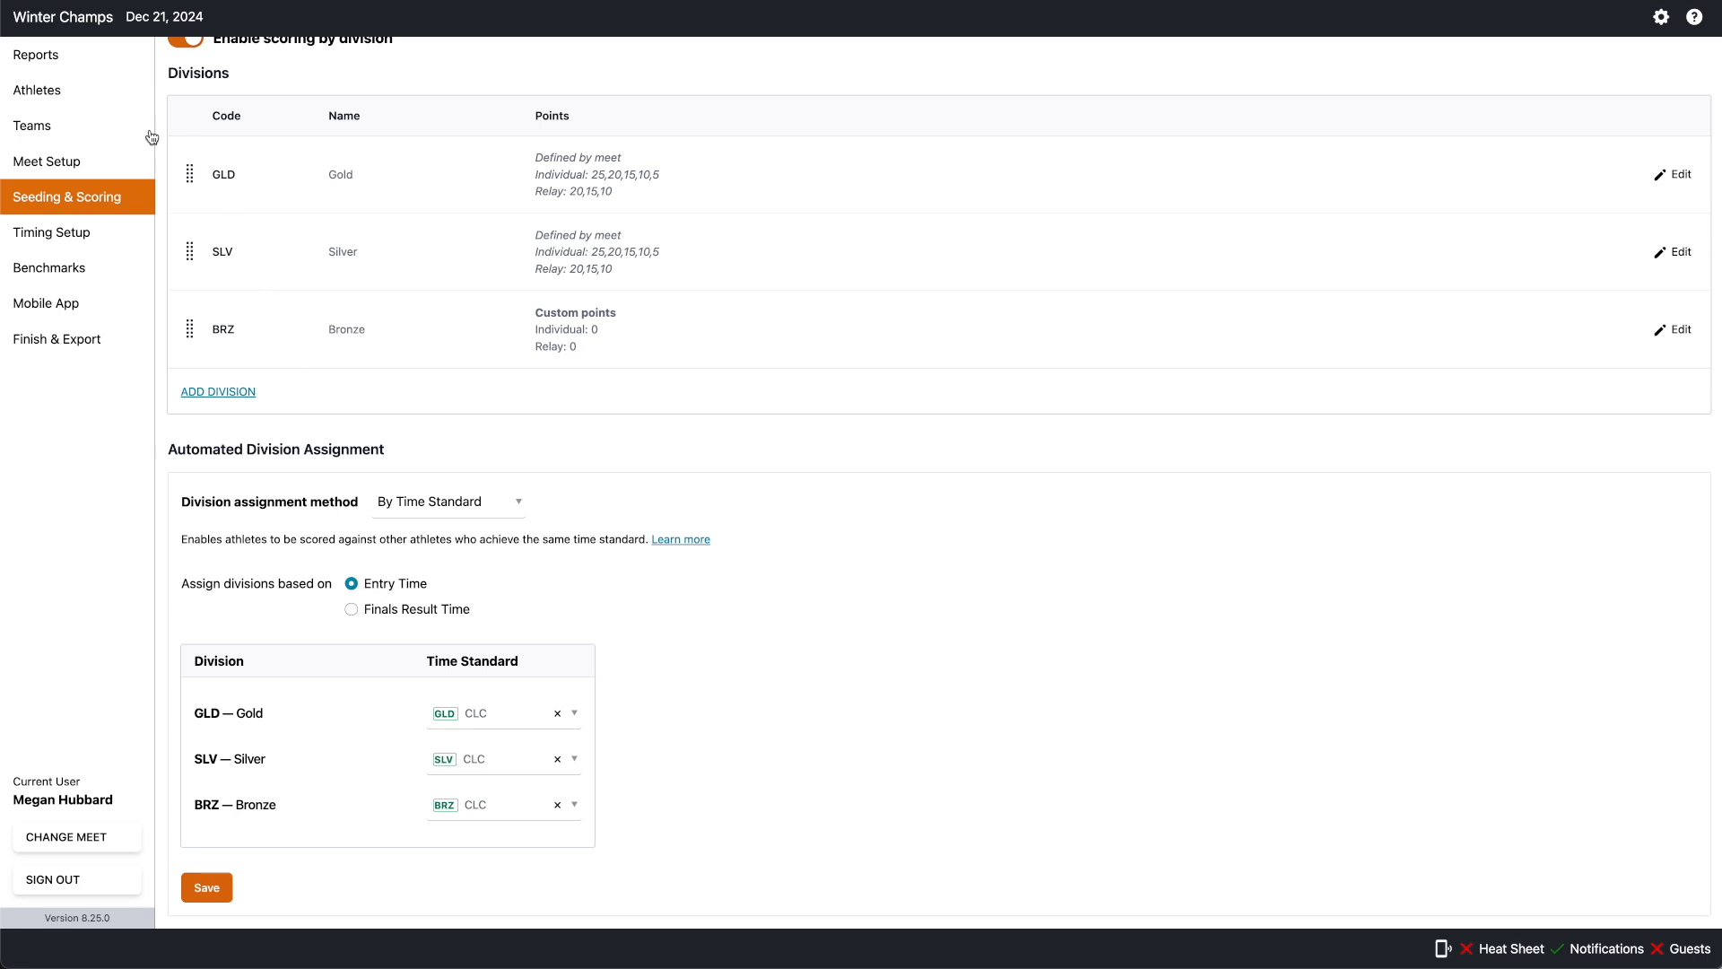
- Open the Psych Sheet report and filter it to the SLV Silver division
{"action": "left_click", "coordinate": [37, 61]}
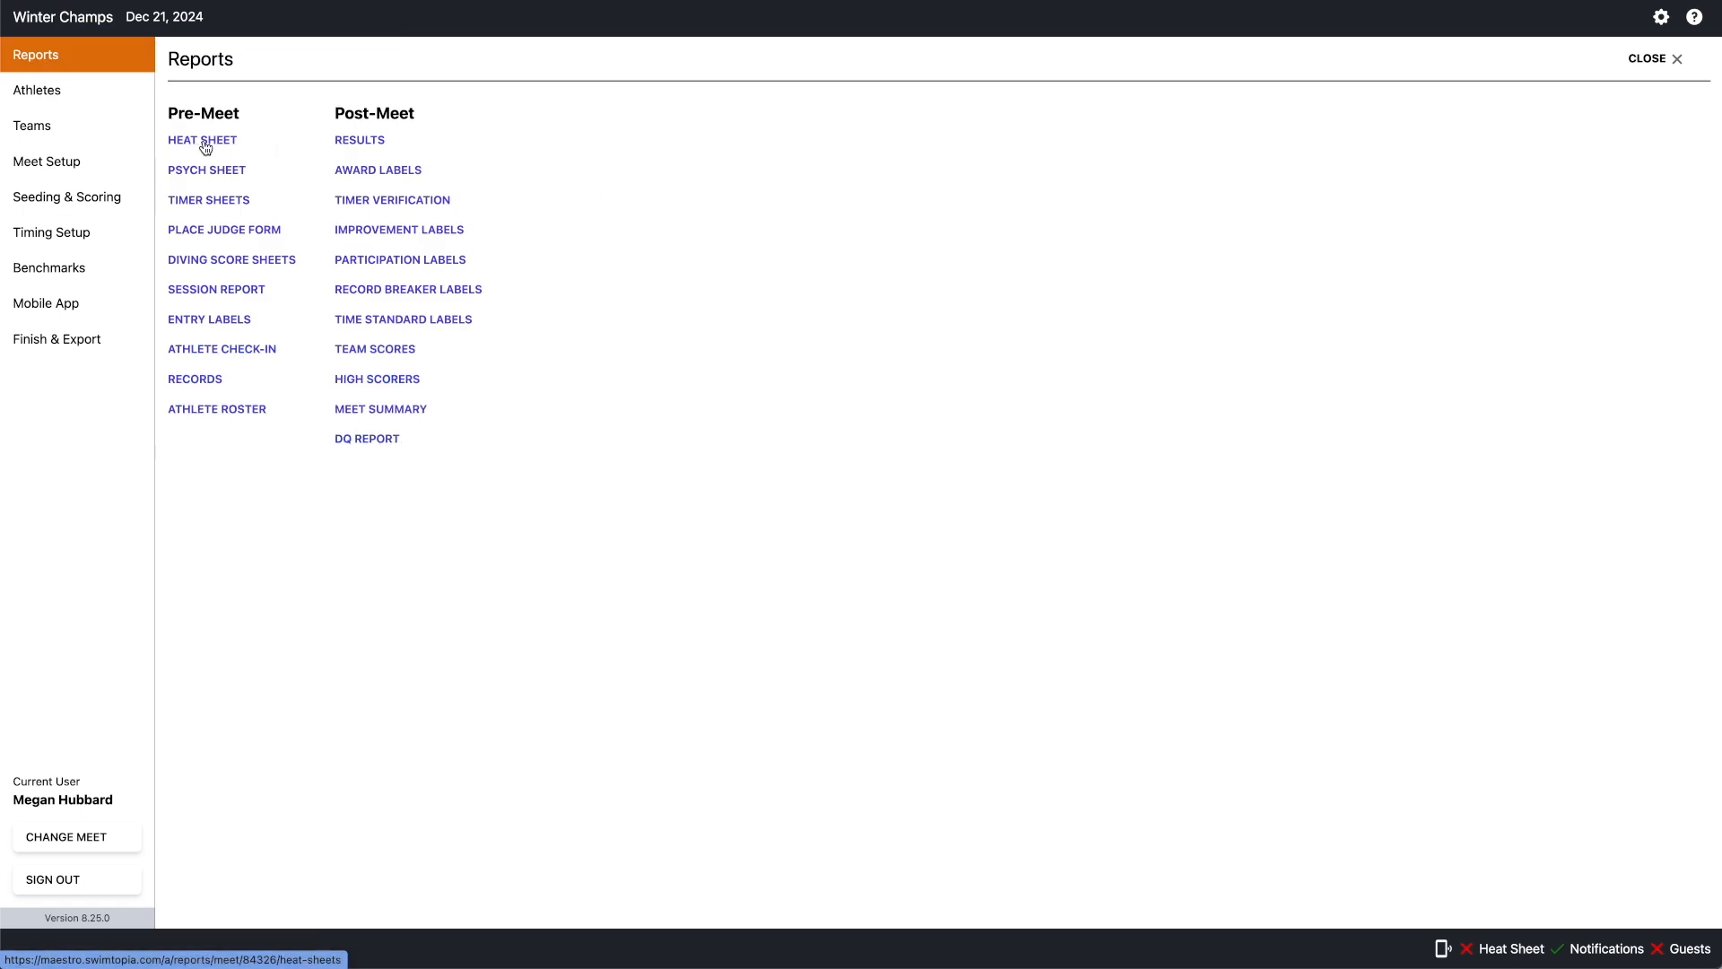
{"action": "left_click", "coordinate": [206, 169]}
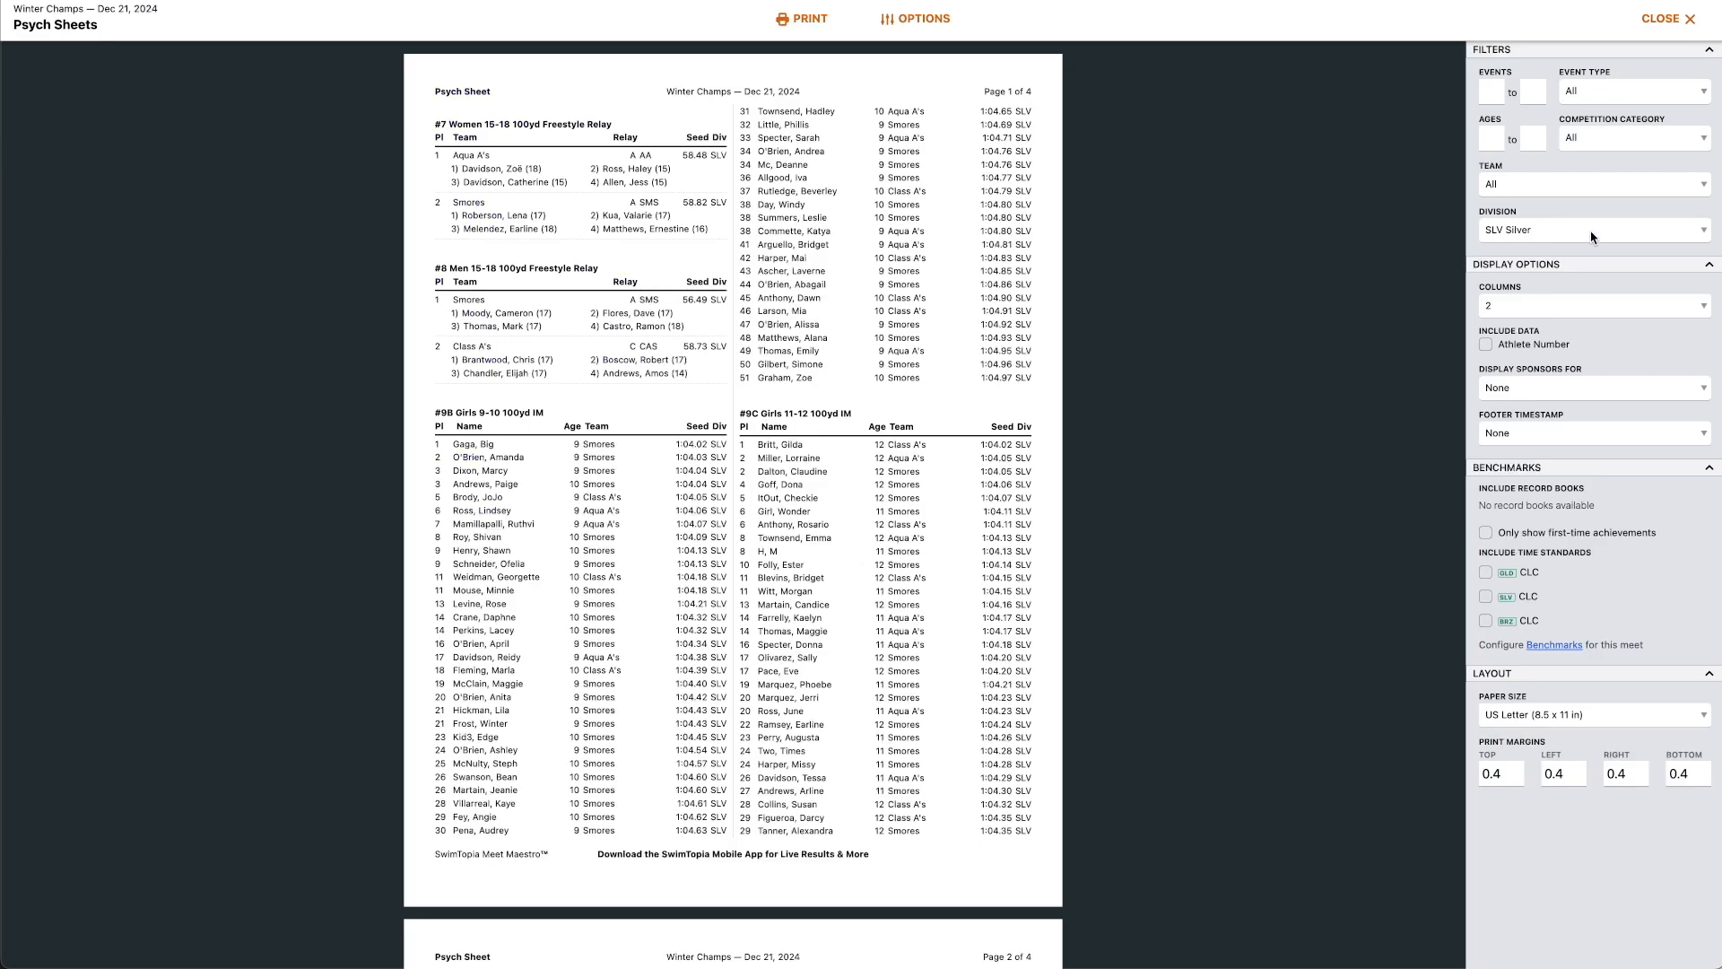
{"action": "left_click", "coordinate": [1525, 234]}
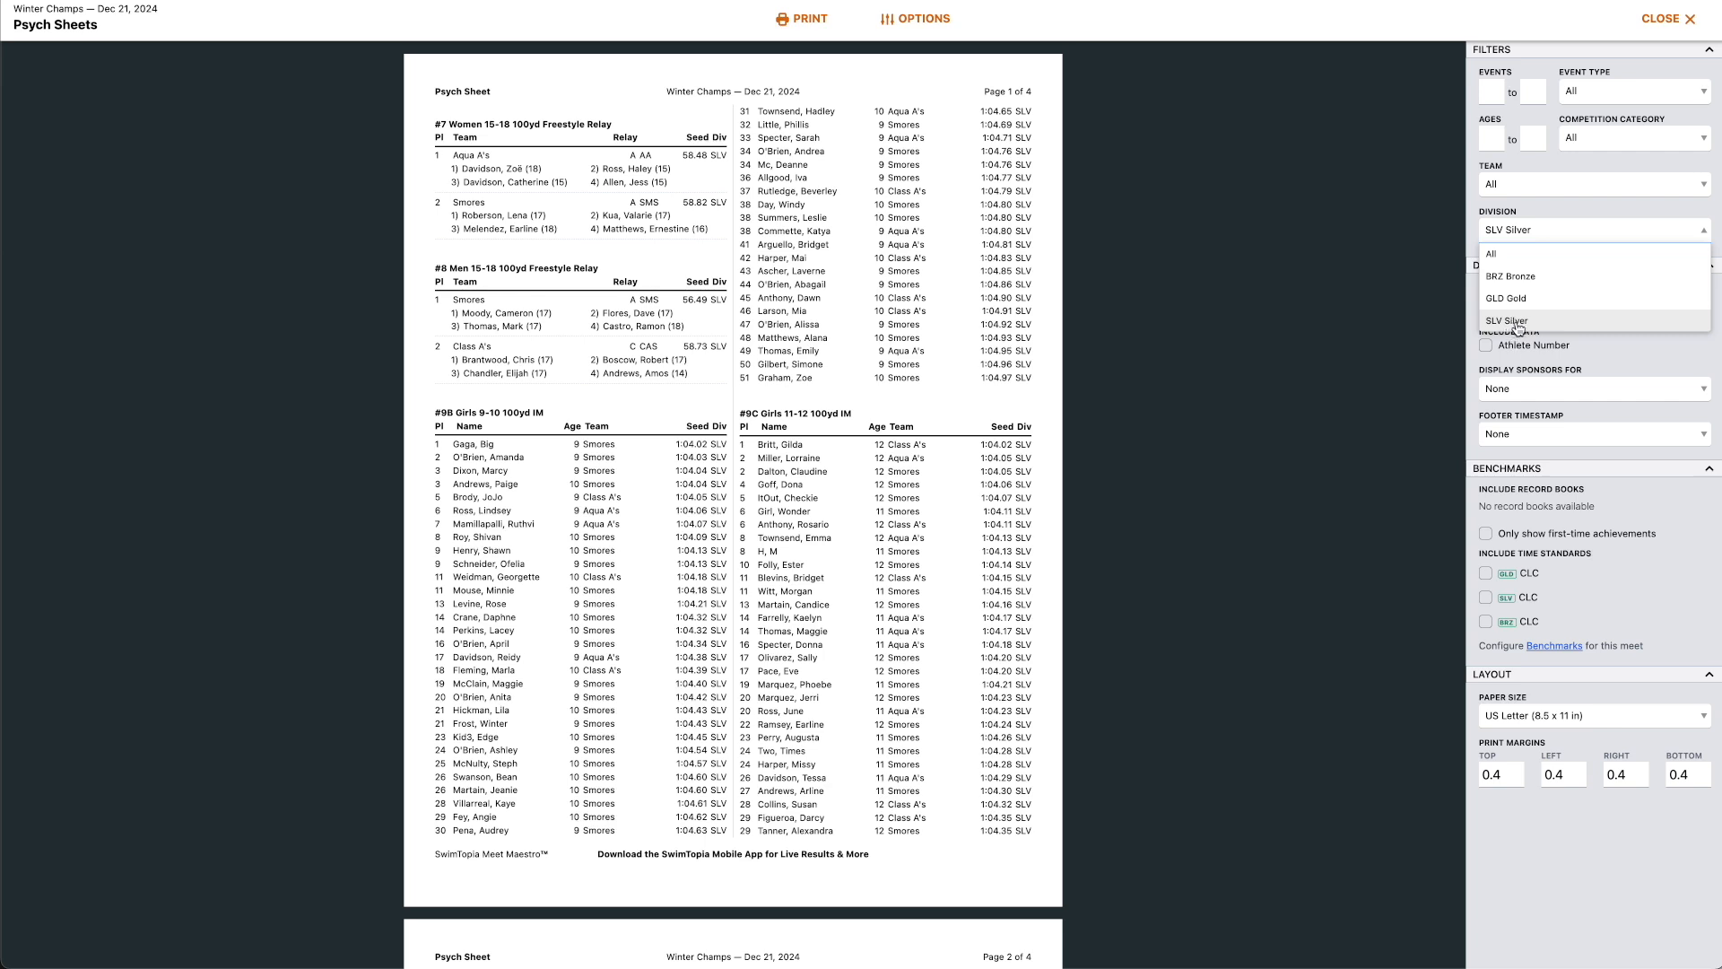
{"action": "left_click", "coordinate": [1517, 326]}
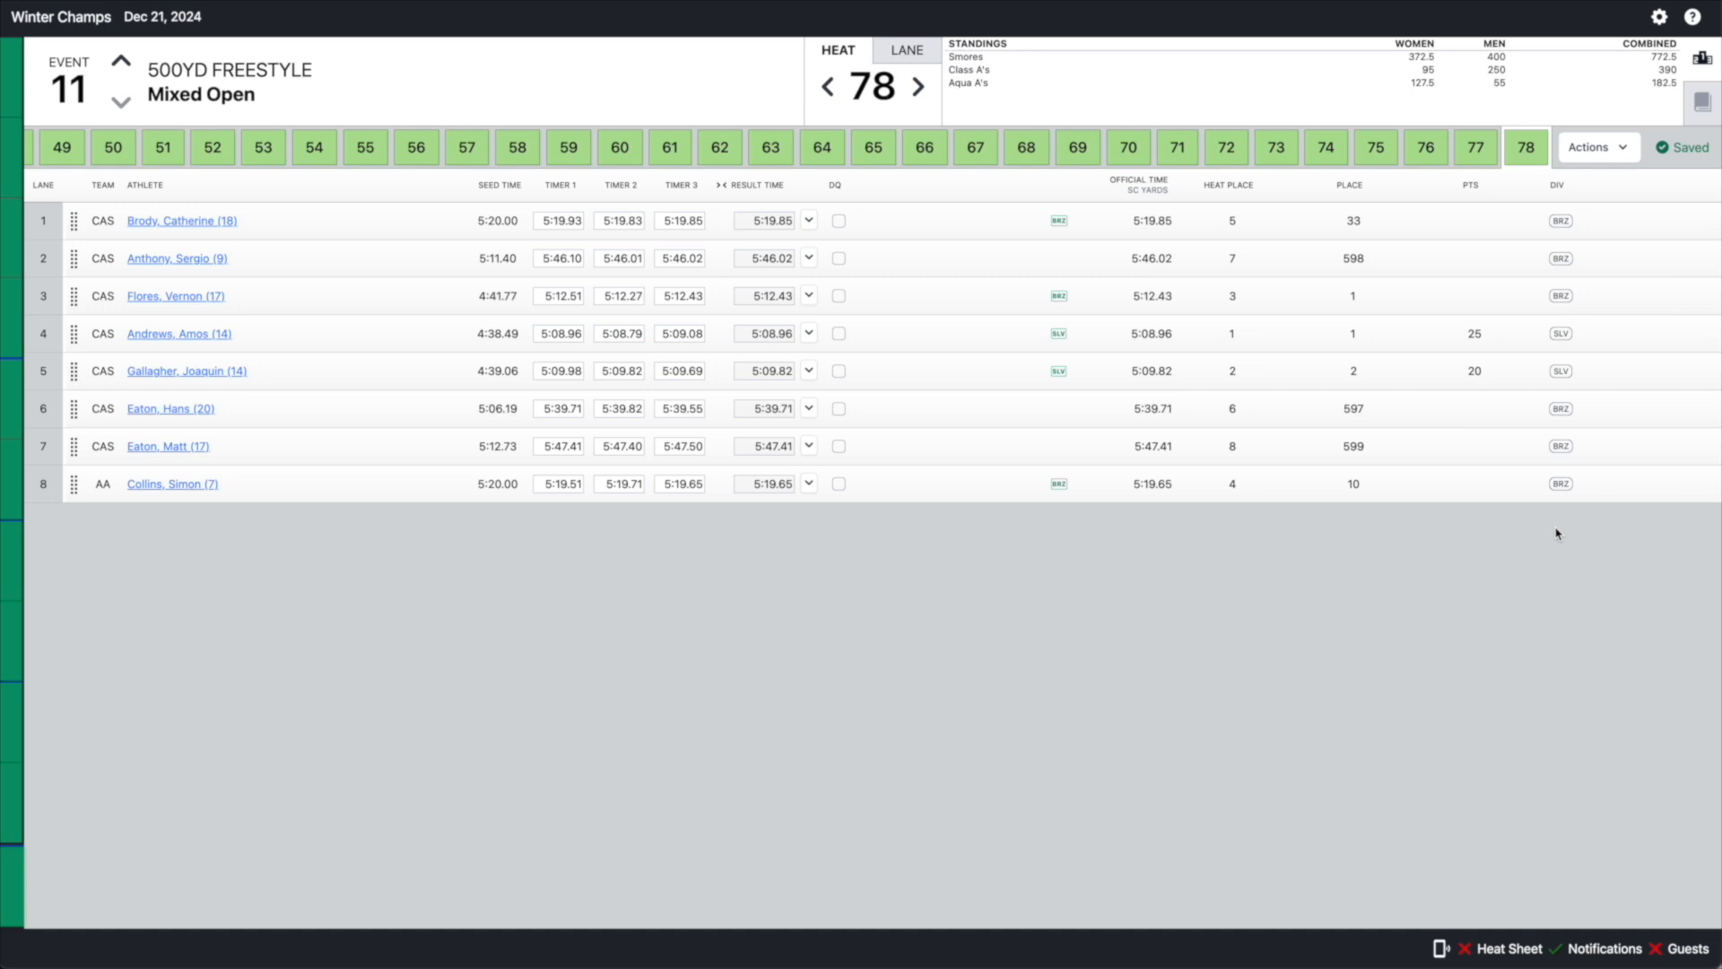
- Open the Results report and filter it to the GLD Gold division
{"action": "left_click", "coordinate": [1657, 20]}
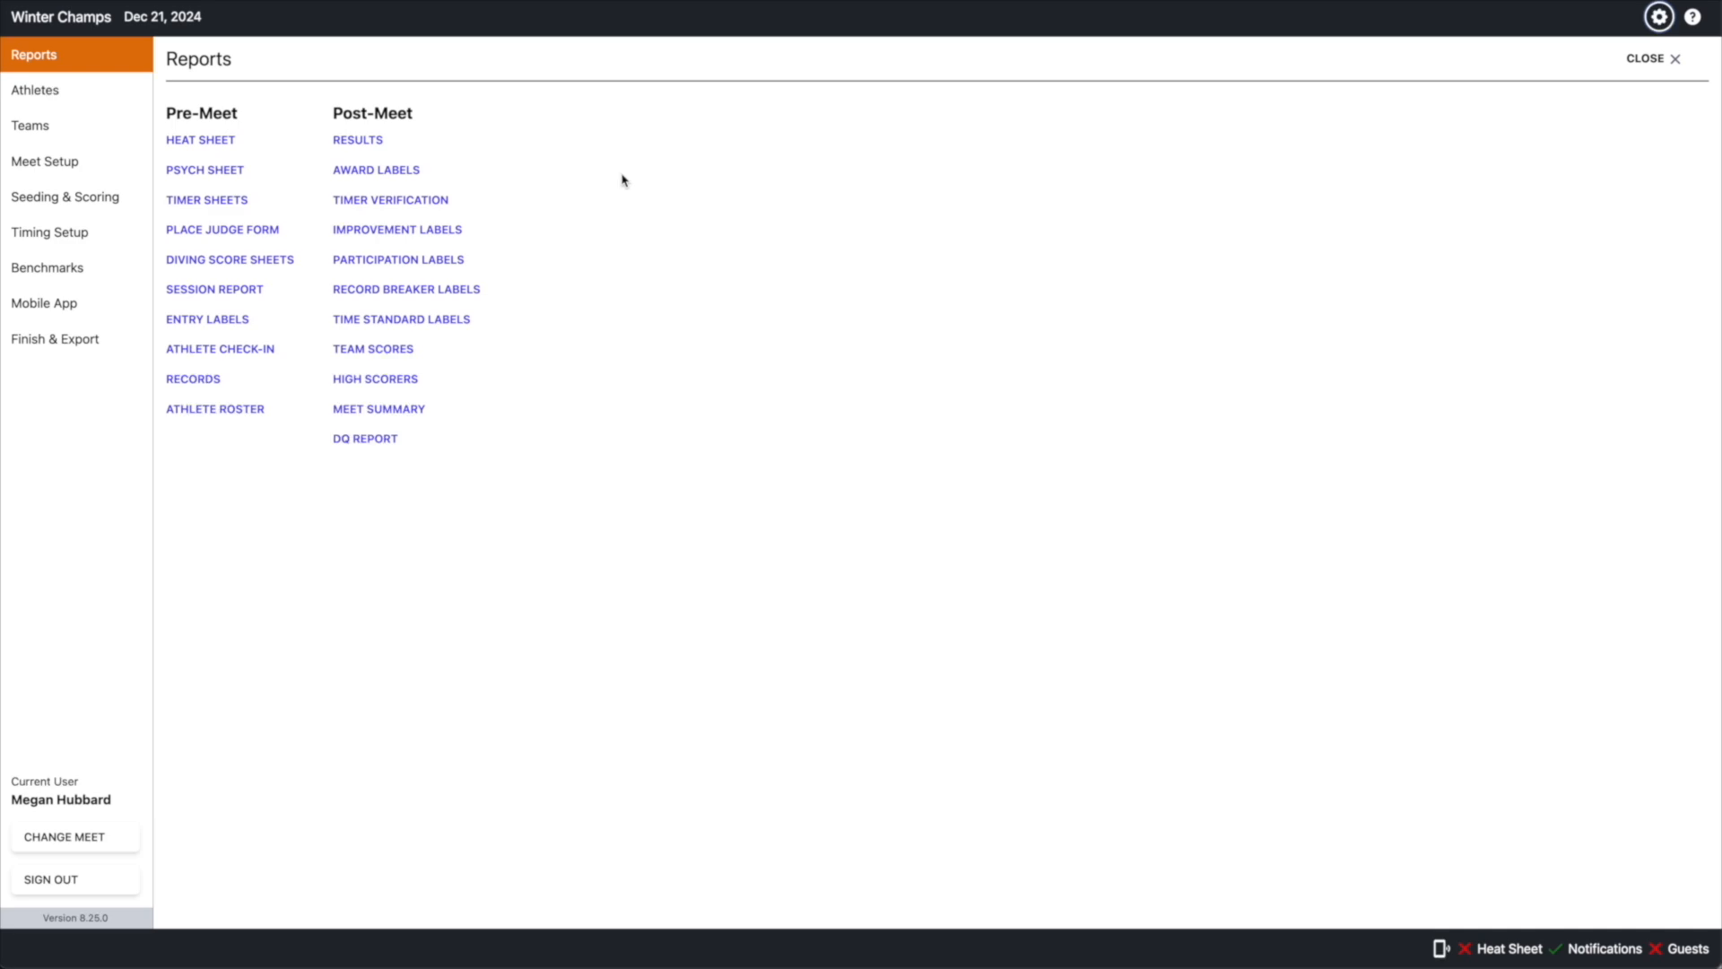
{"action": "left_click", "coordinate": [349, 141]}
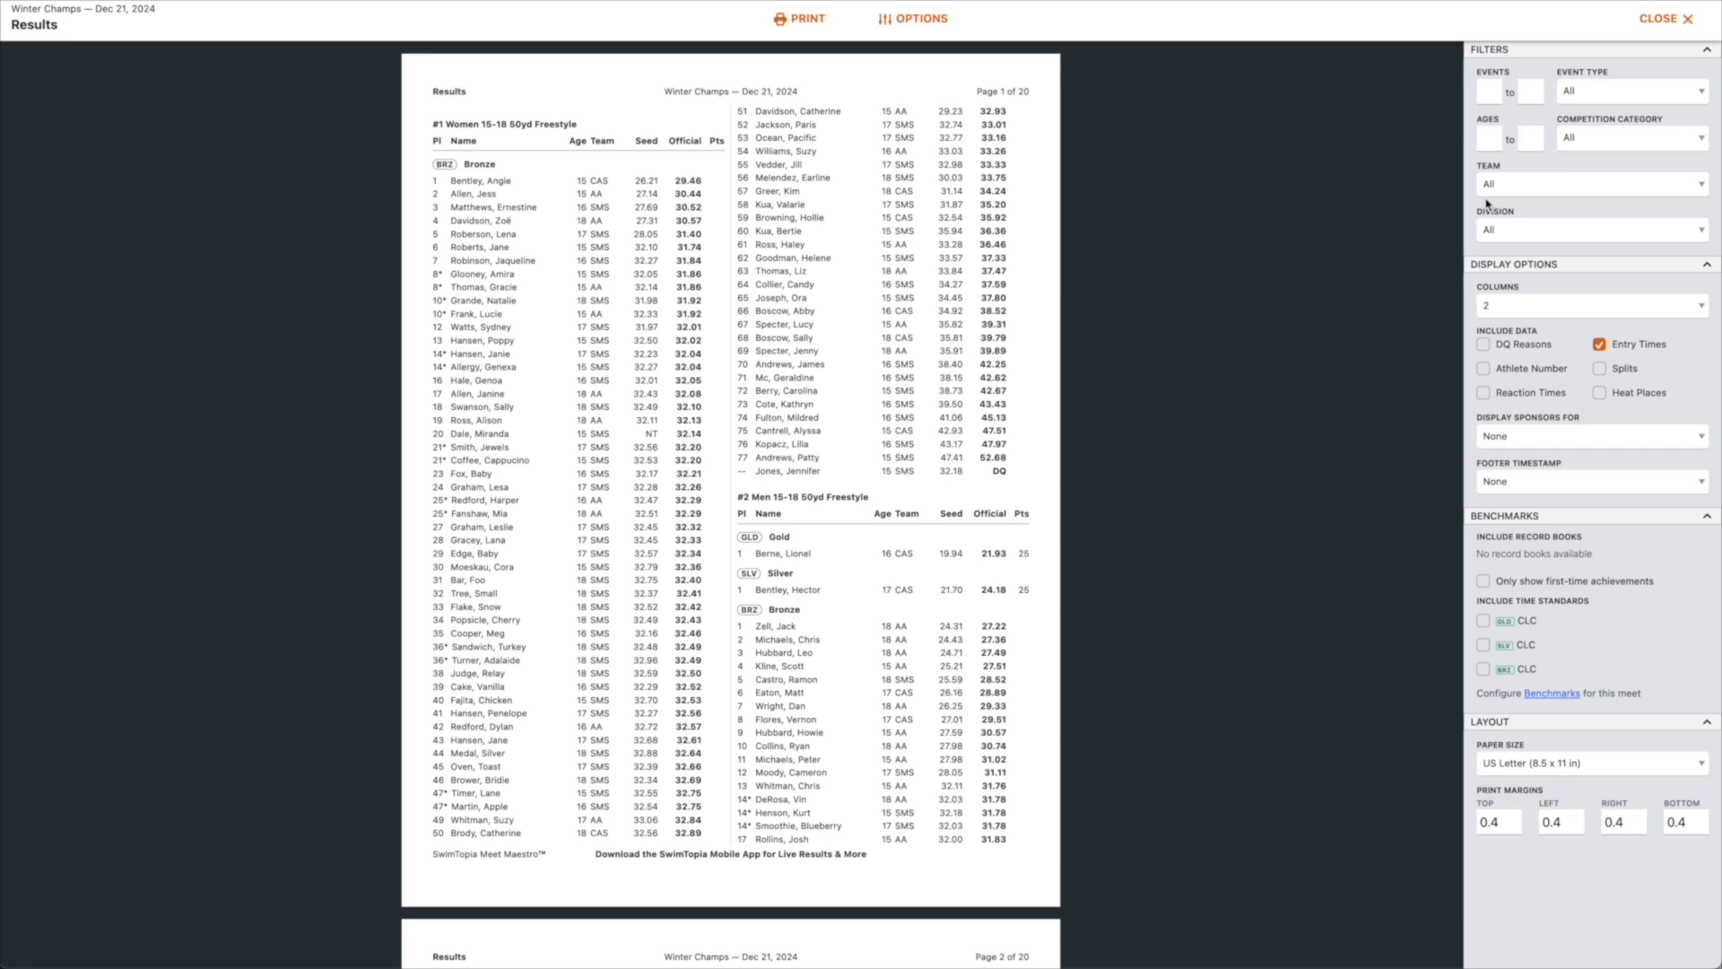
{"action": "left_click", "coordinate": [1526, 233]}
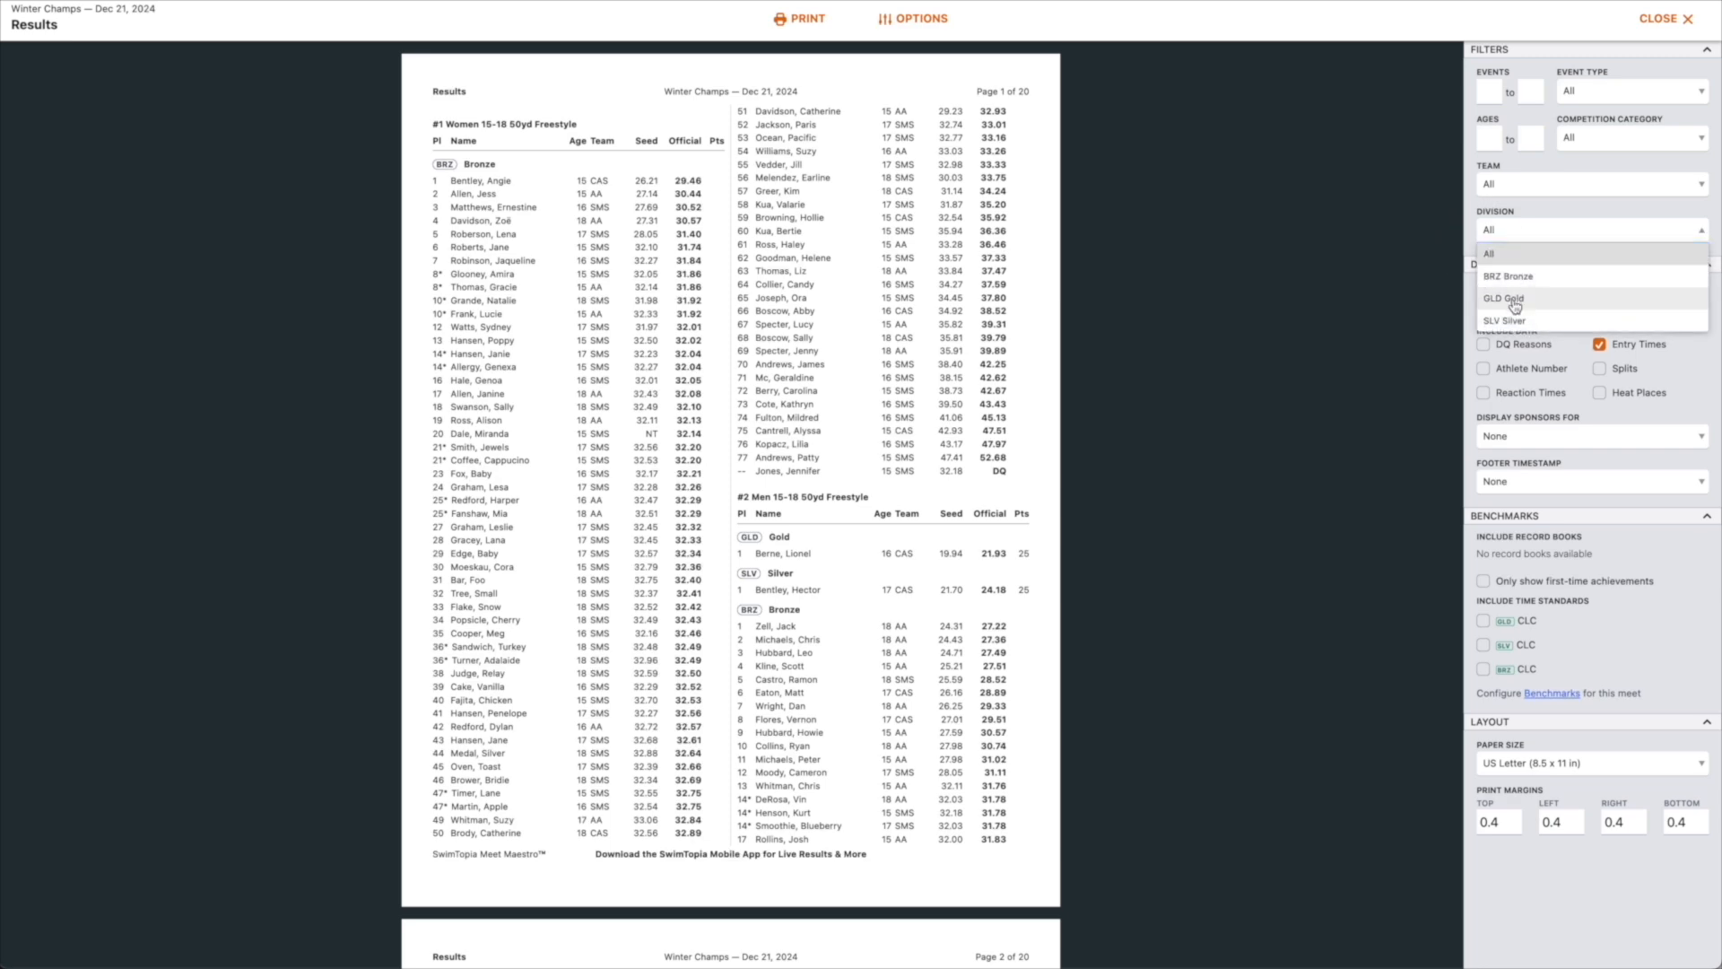
{"action": "left_click", "coordinate": [1515, 301]}
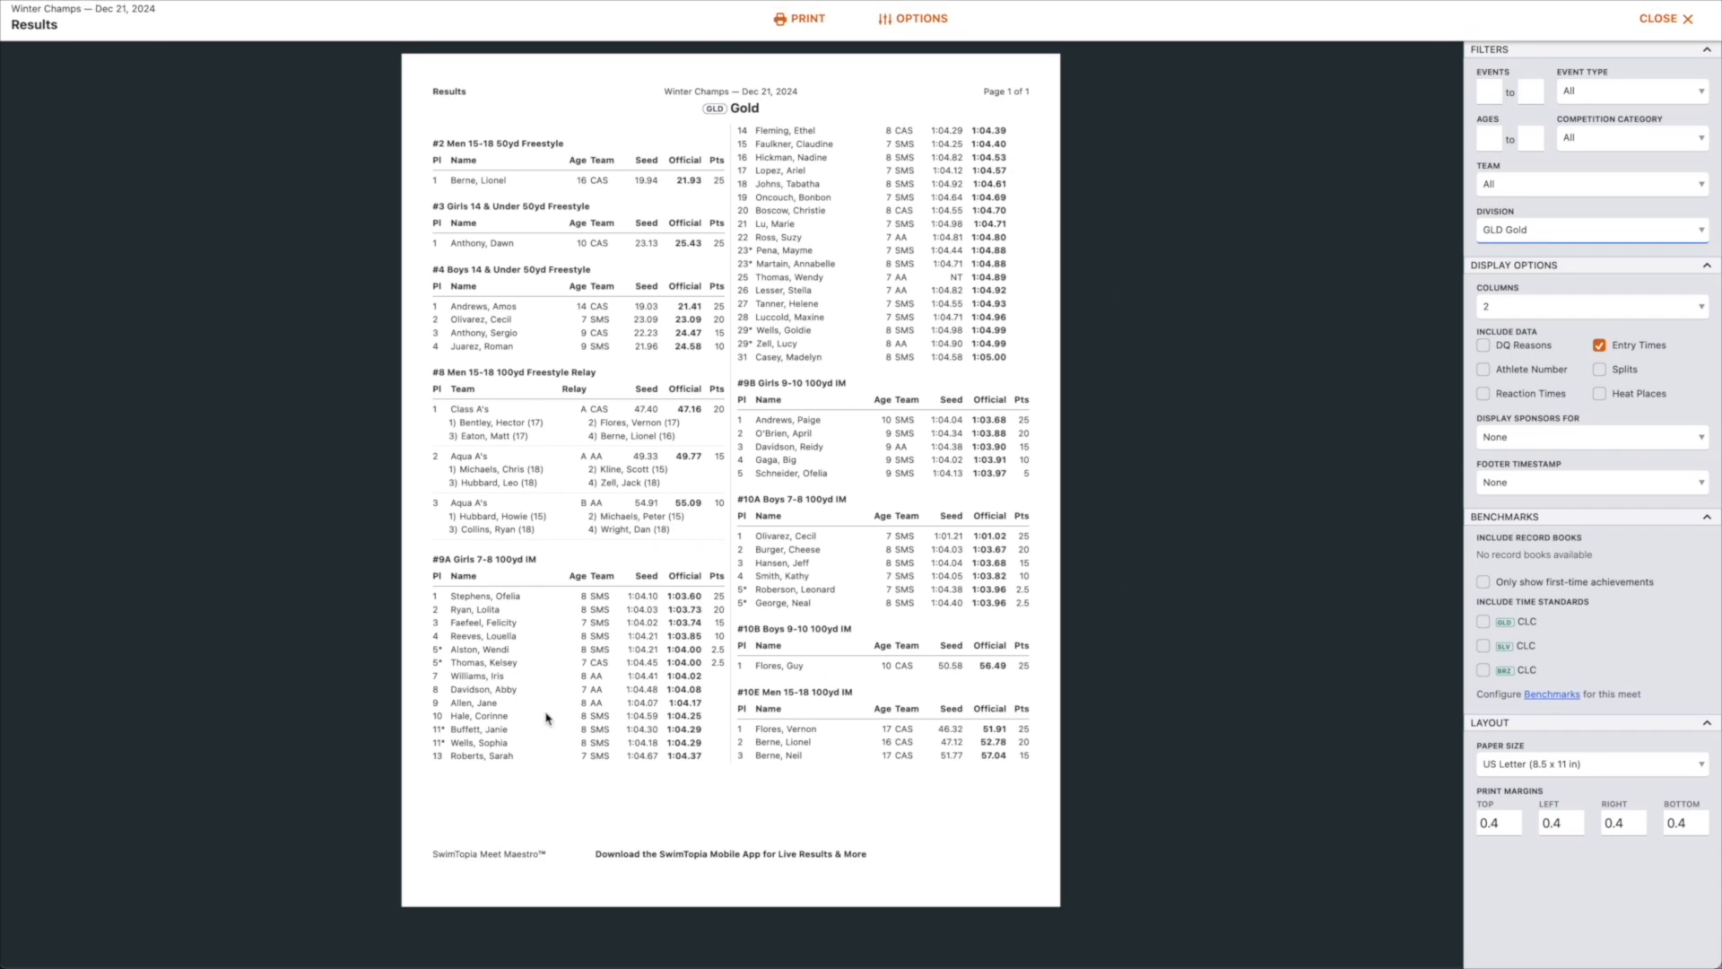
- Filter the Results report to the SLV Silver division and look through its pages
{"action": "left_click", "coordinate": [1507, 229]}
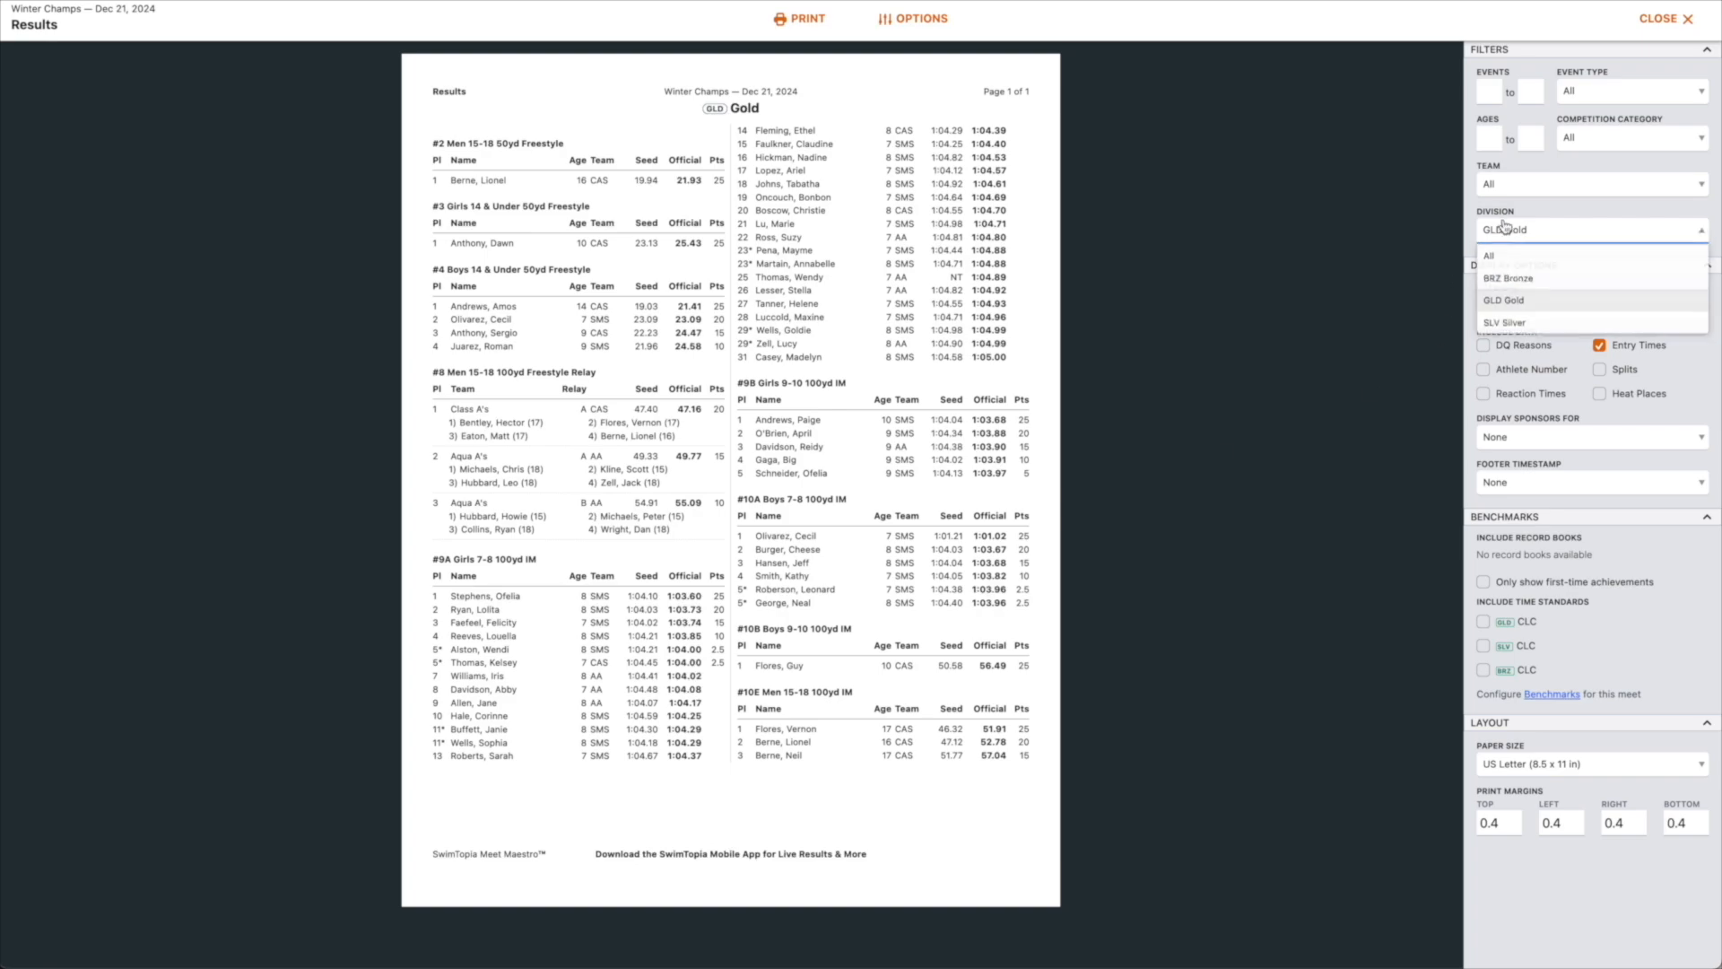
{"action": "left_click", "coordinate": [1511, 321]}
{"action": "scroll", "coordinate": [925, 300], "scroll_direction": "down", "scroll_amount": 15}
{"action": "scroll", "coordinate": [925, 300], "scroll_direction": "down", "scroll_amount": 10}
{"action": "scroll", "coordinate": [925, 300], "scroll_direction": "up", "scroll_amount": 20}
- Filter the Results report to the BRZ Bronze division, then close the report
{"action": "left_click", "coordinate": [1509, 230]}
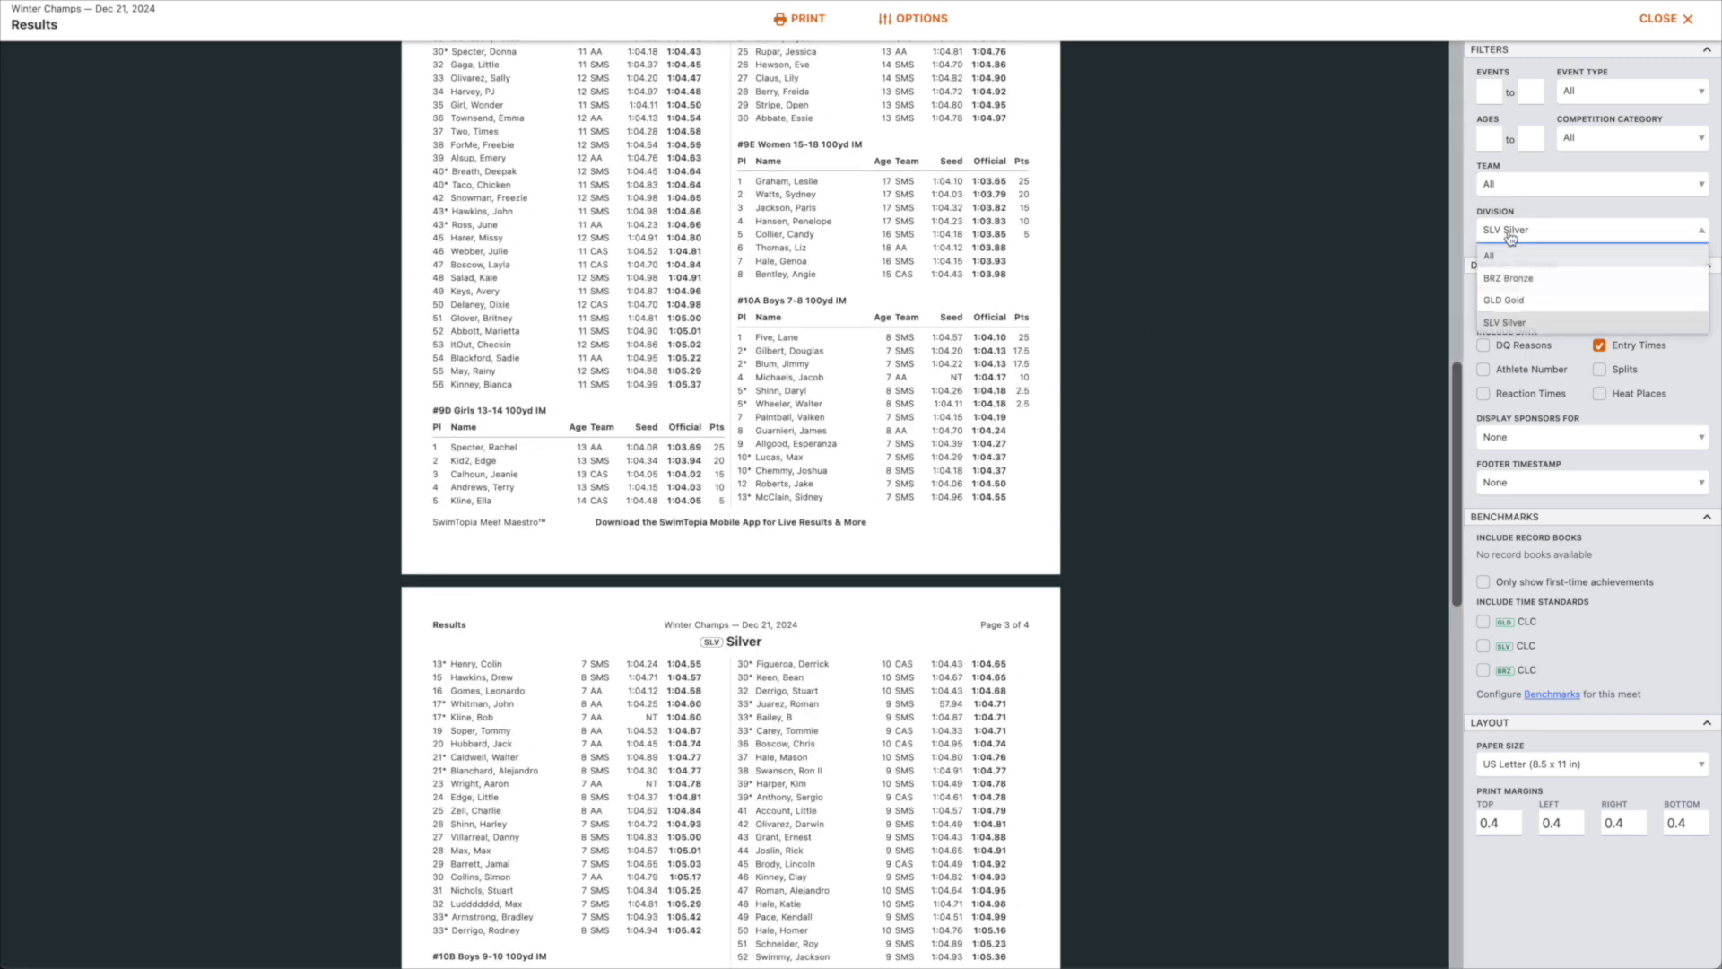
{"action": "left_click", "coordinate": [1507, 278]}
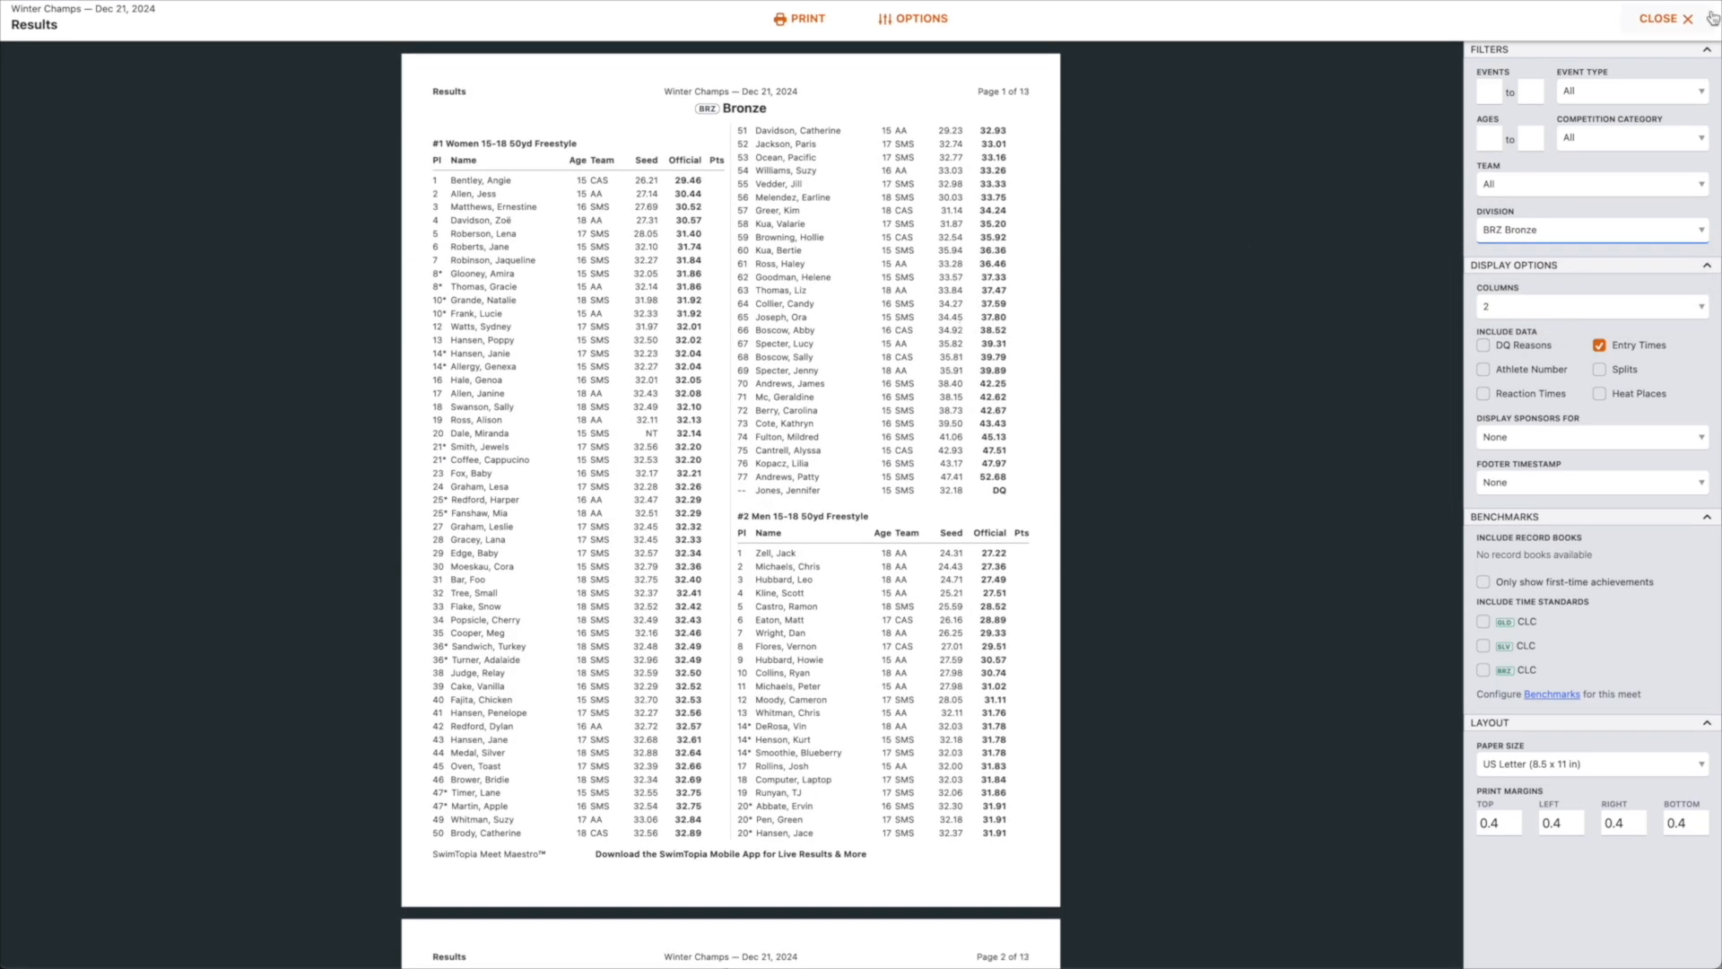
{"action": "left_click", "coordinate": [1677, 19]}
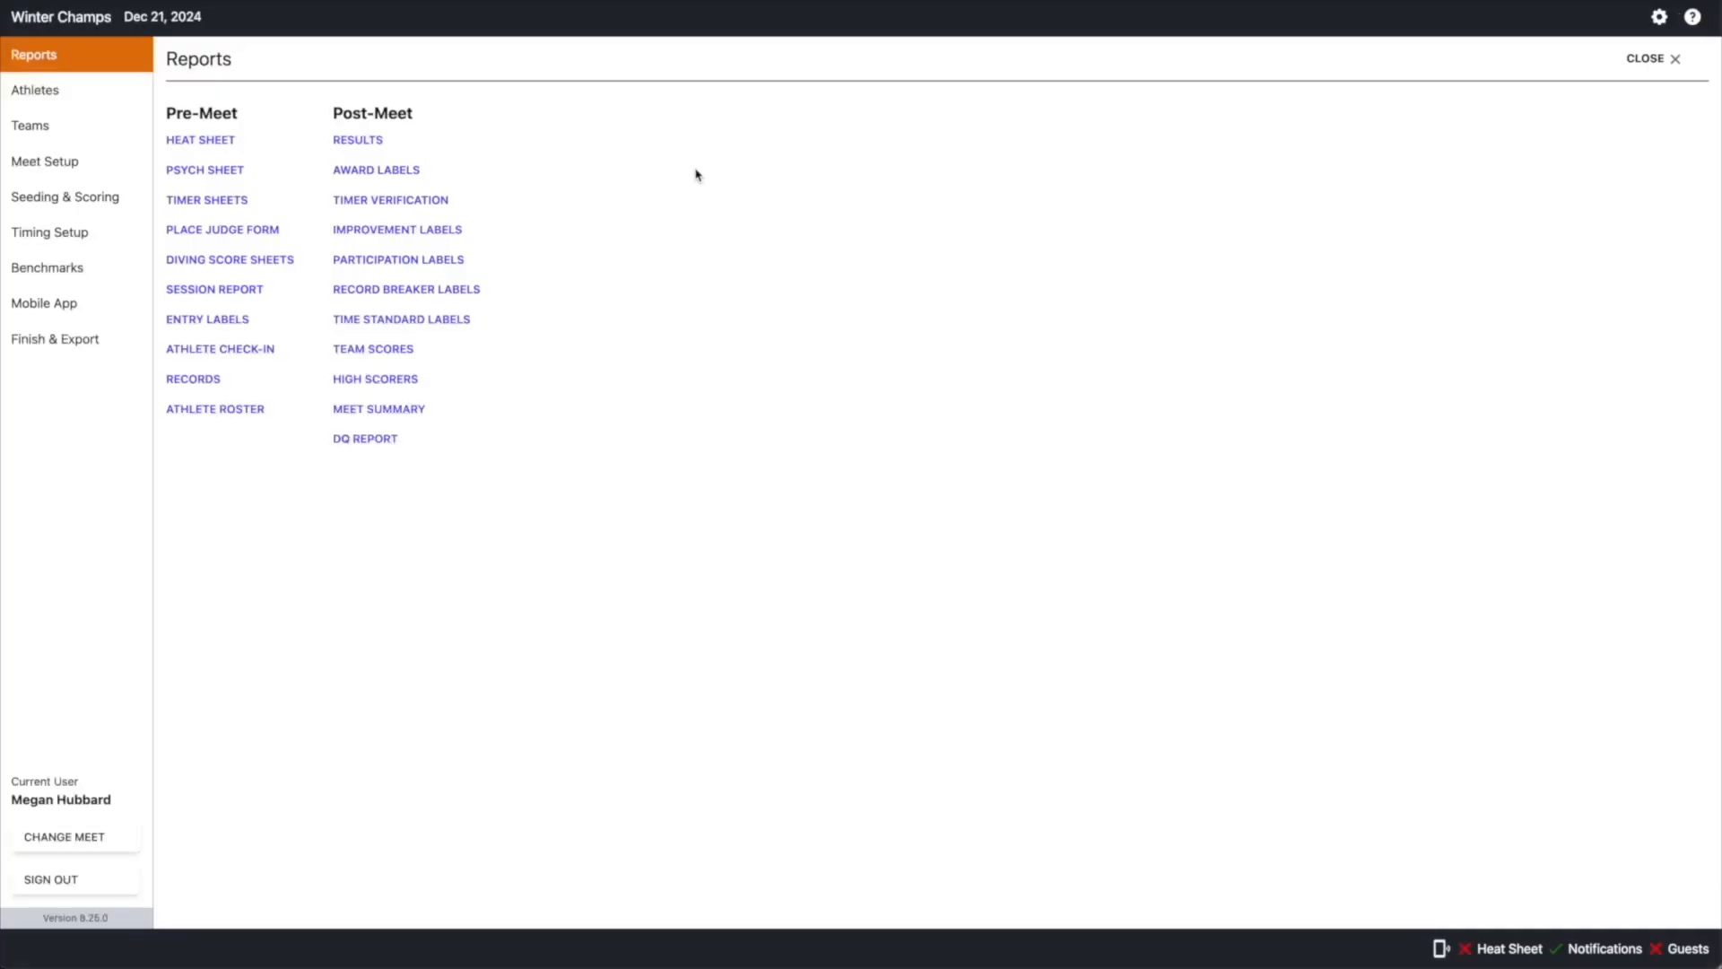
- View the Award Labels report
{"action": "left_click", "coordinate": [395, 168]}
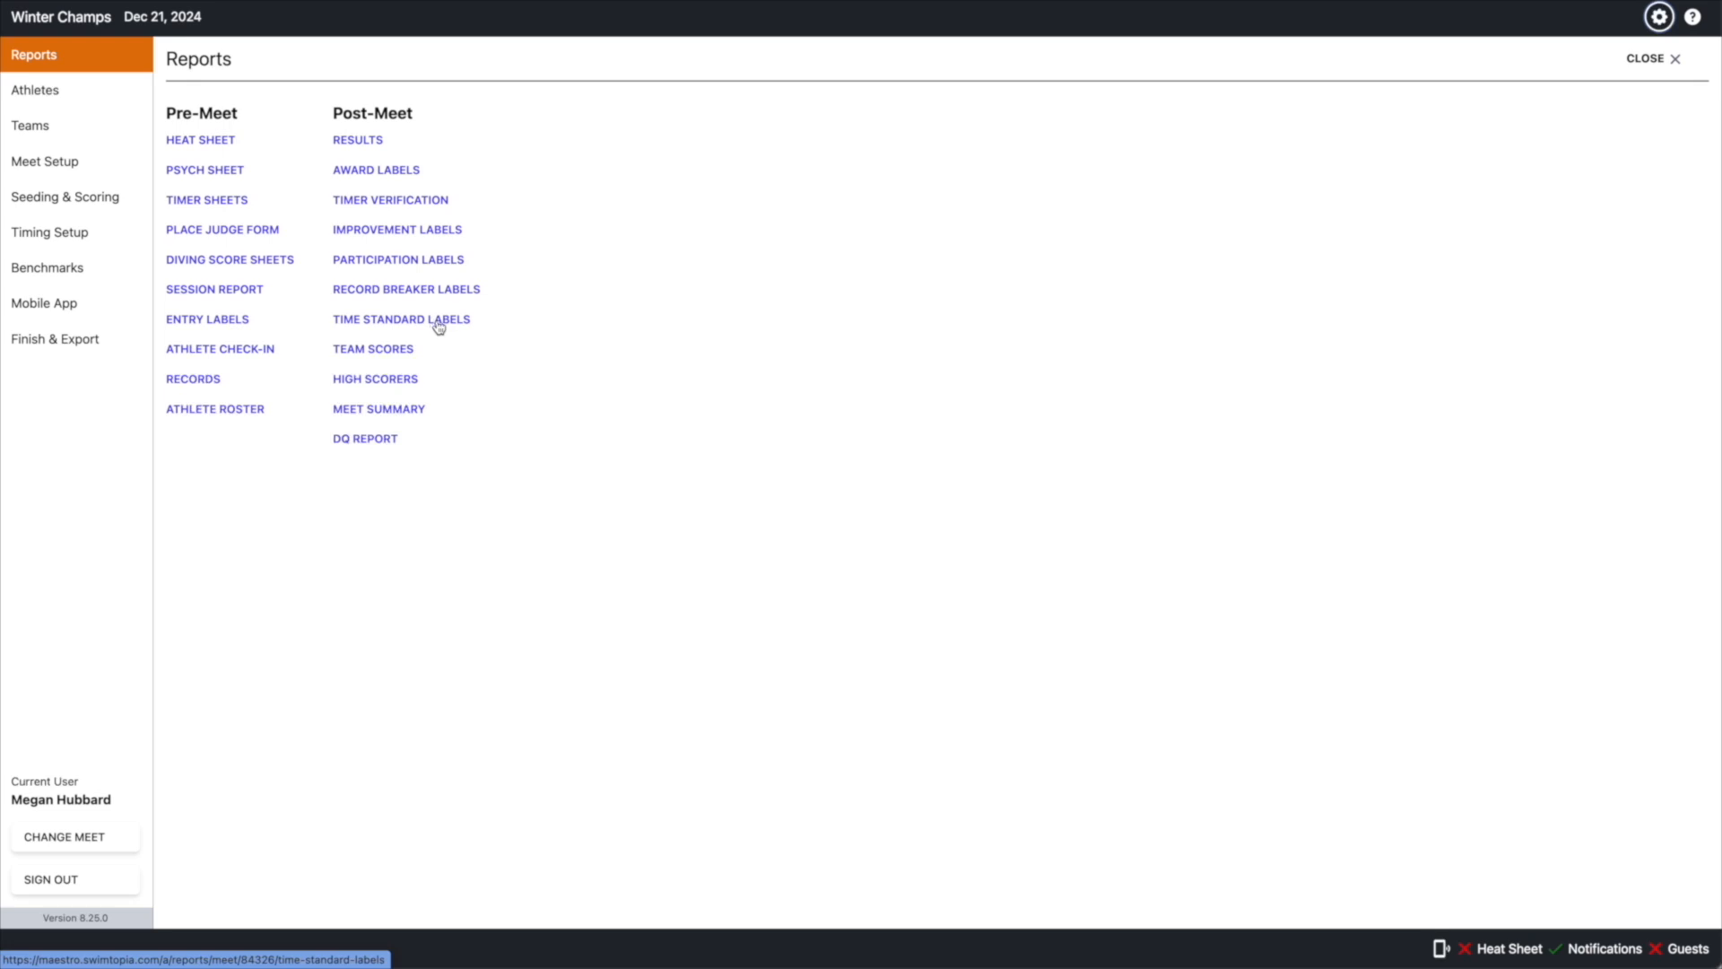
- Open the Team Scores report and compare it without and with grouping by division
{"action": "left_click", "coordinate": [362, 352]}
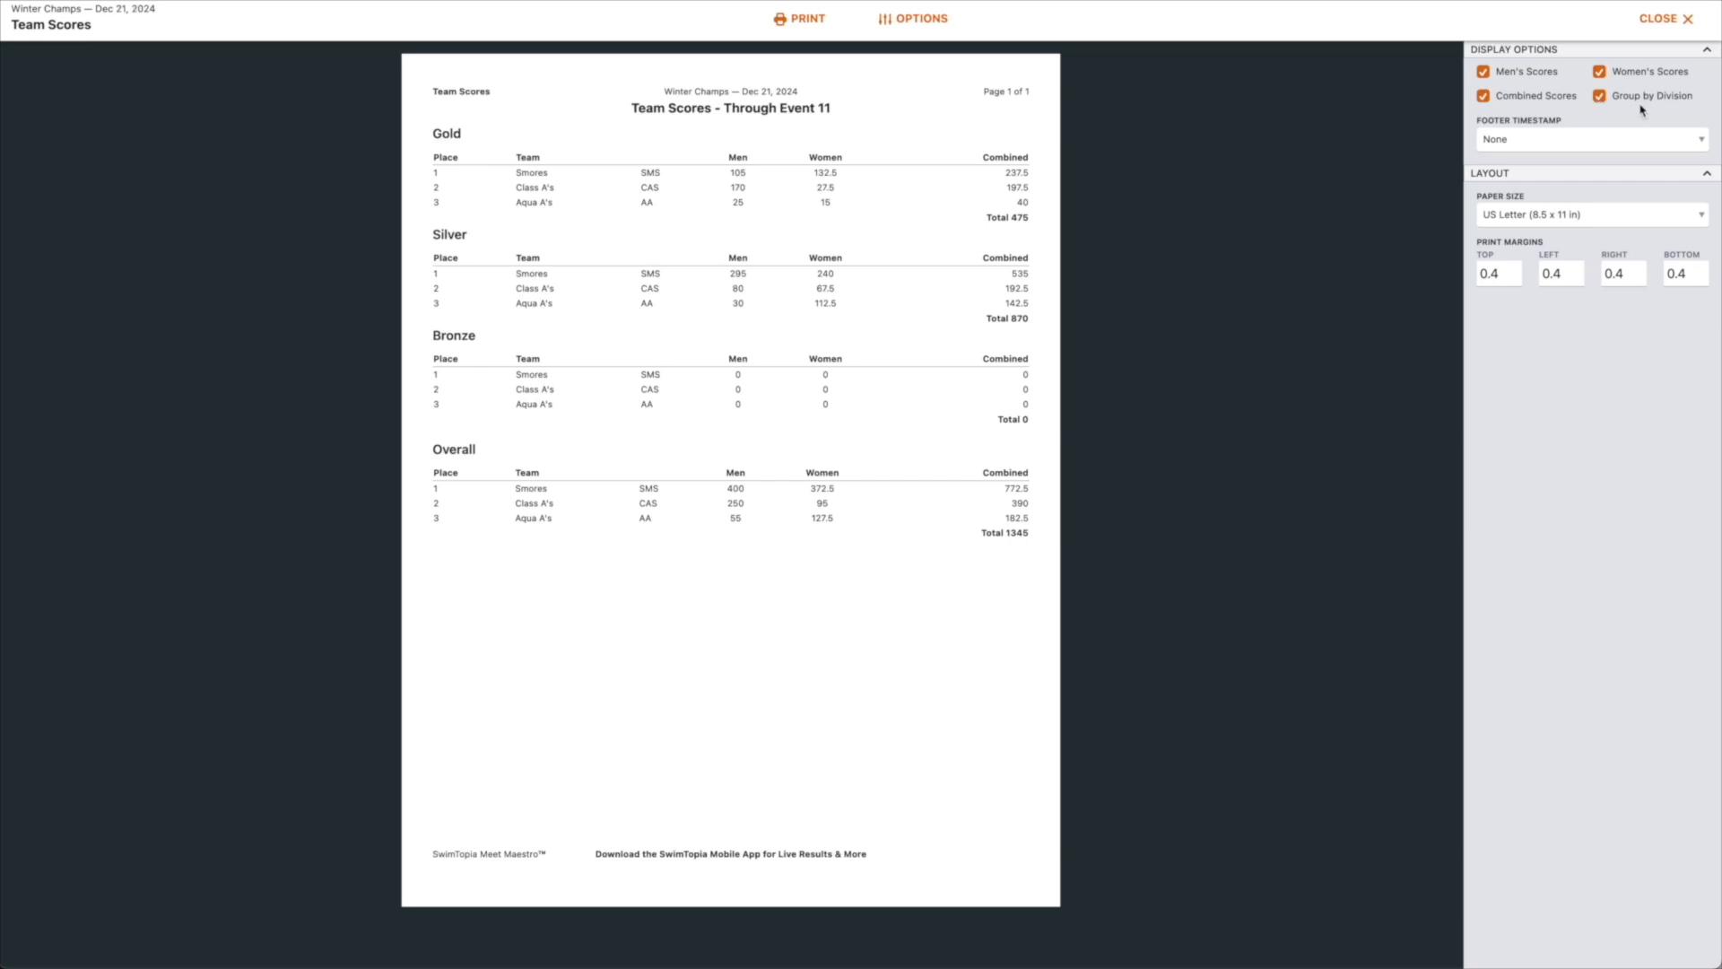
{"action": "left_click", "coordinate": [1601, 97]}
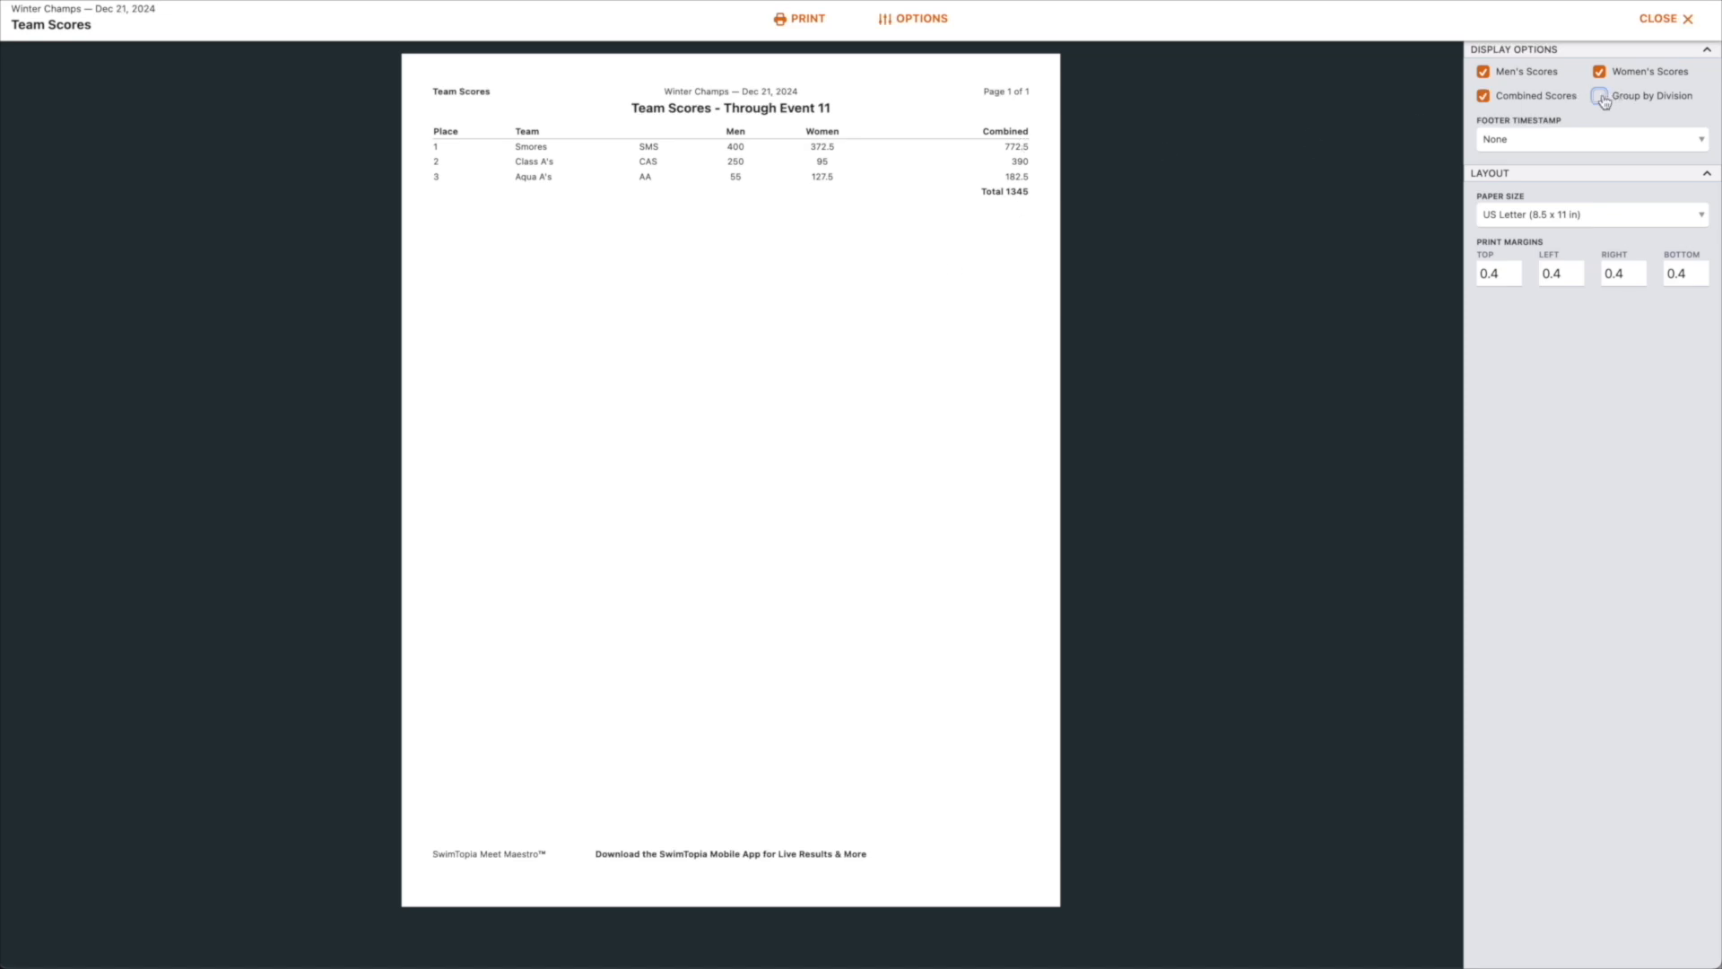
{"action": "left_click", "coordinate": [1601, 97]}
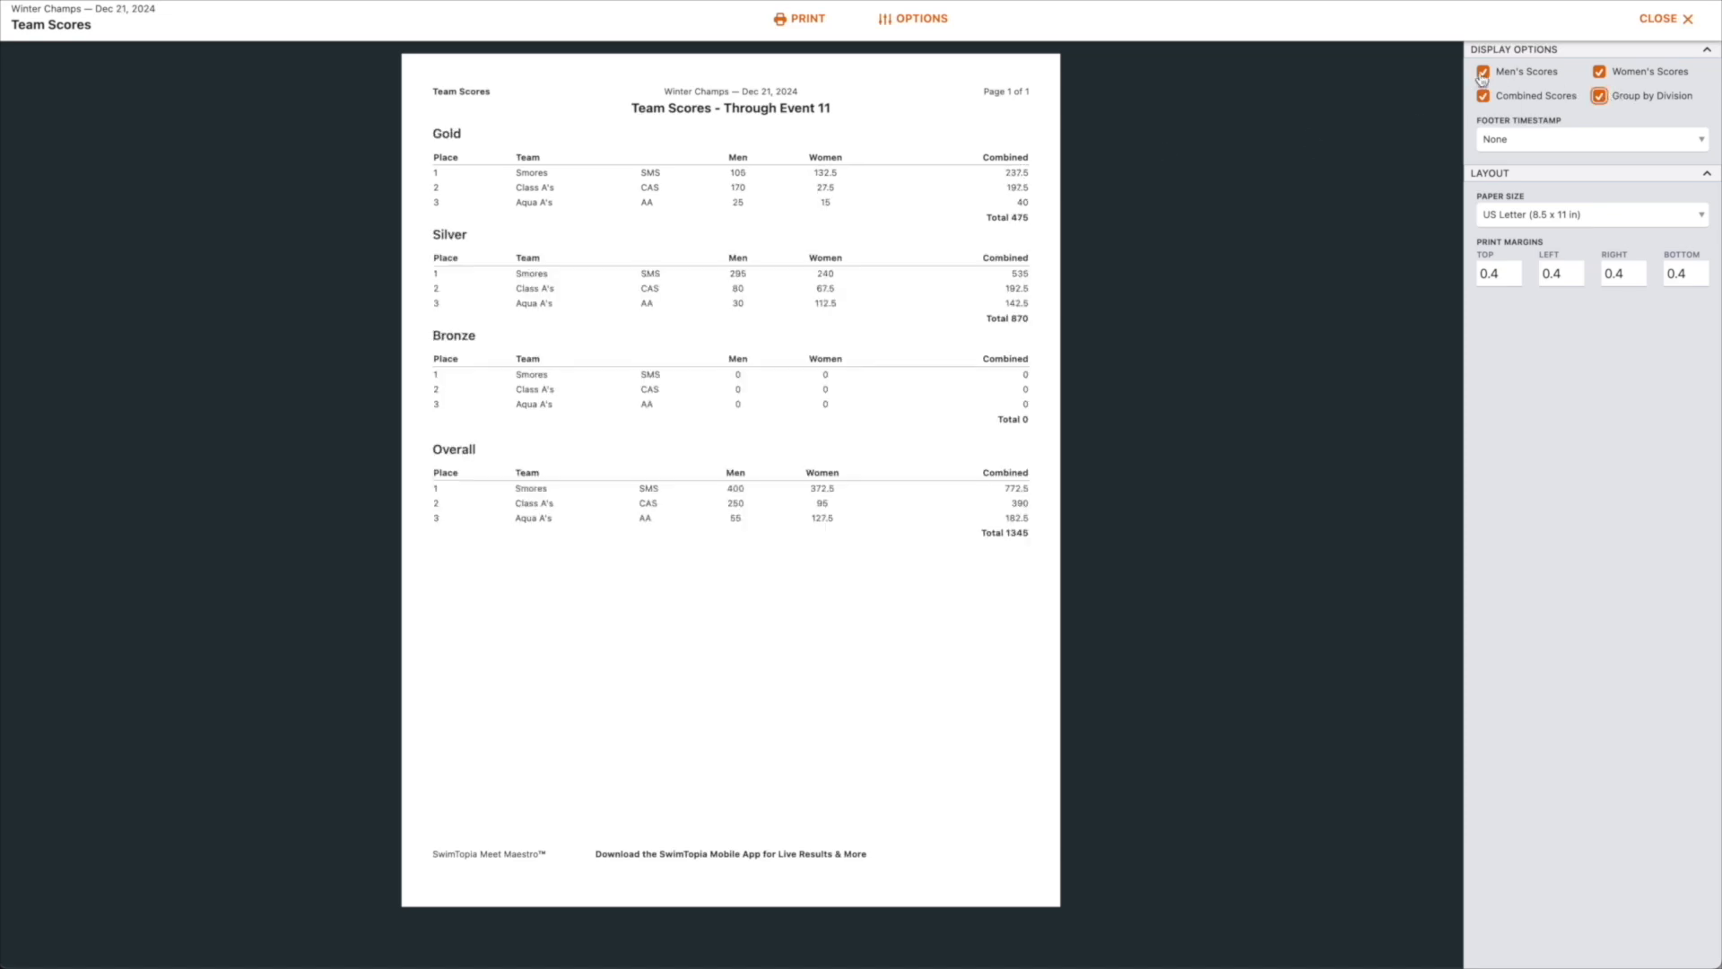
- Try hiding the men's, women's and combined scores in the Team Scores report, restore all three, and close the report
{"action": "left_click", "coordinate": [1482, 74]}
{"action": "left_click", "coordinate": [1603, 73]}
{"action": "left_click", "coordinate": [1602, 73]}
{"action": "left_click", "coordinate": [1483, 96]}
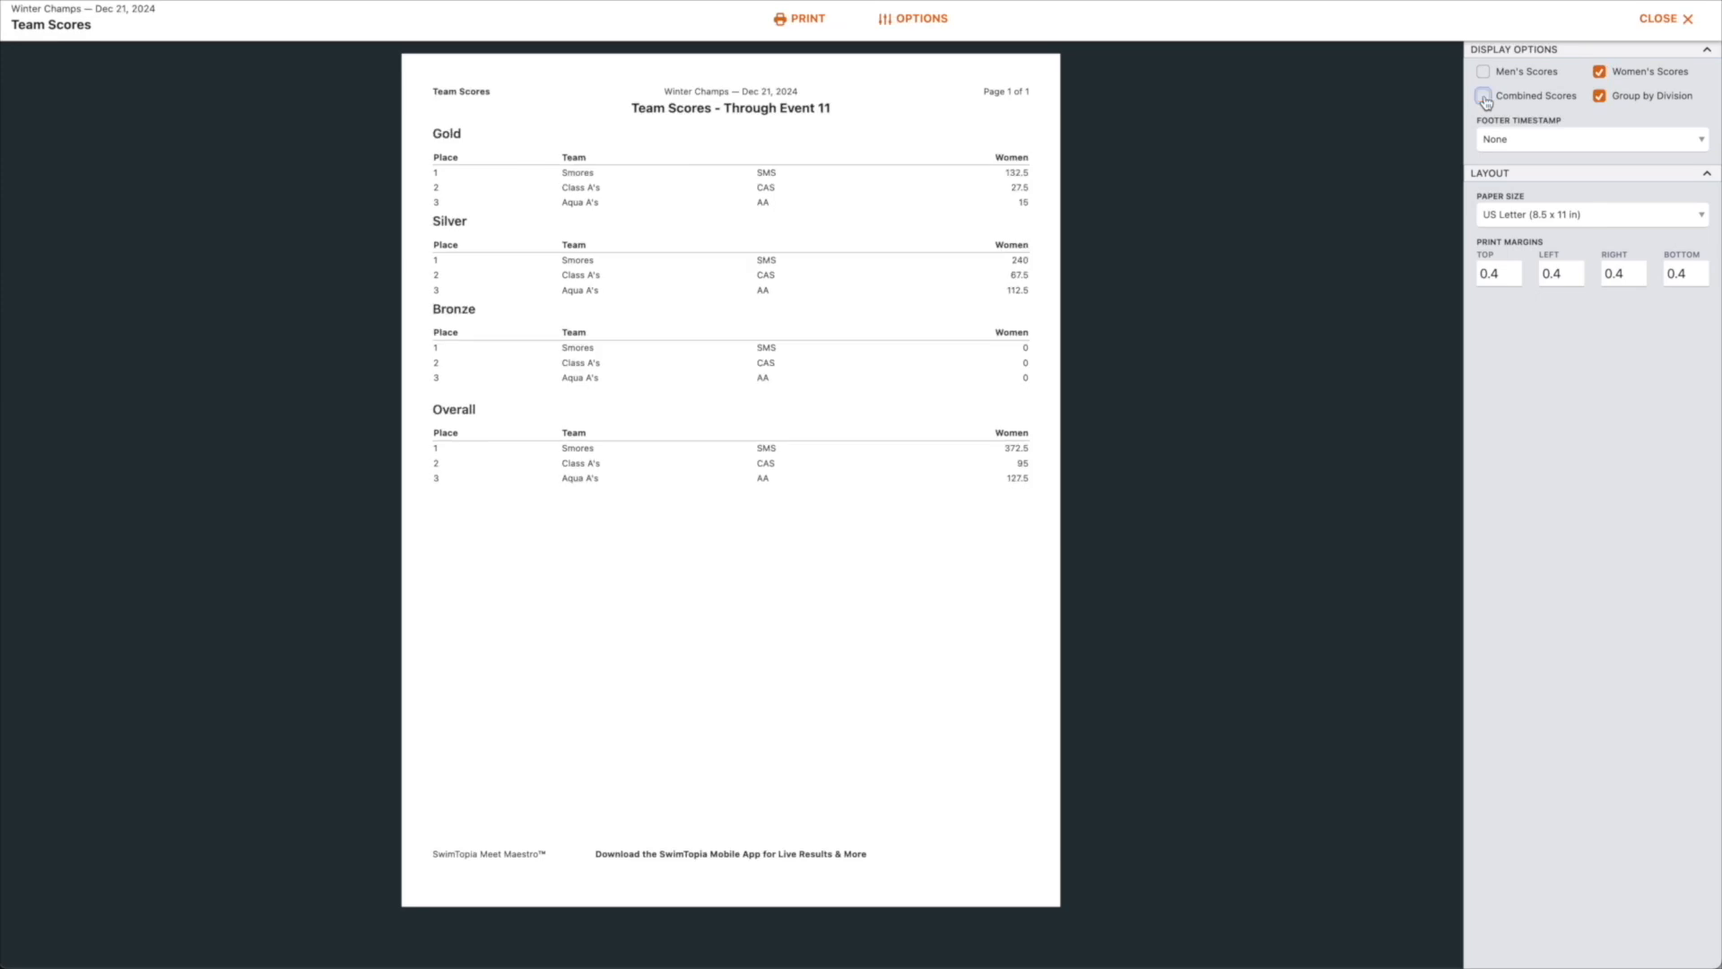
{"action": "left_click", "coordinate": [1483, 73]}
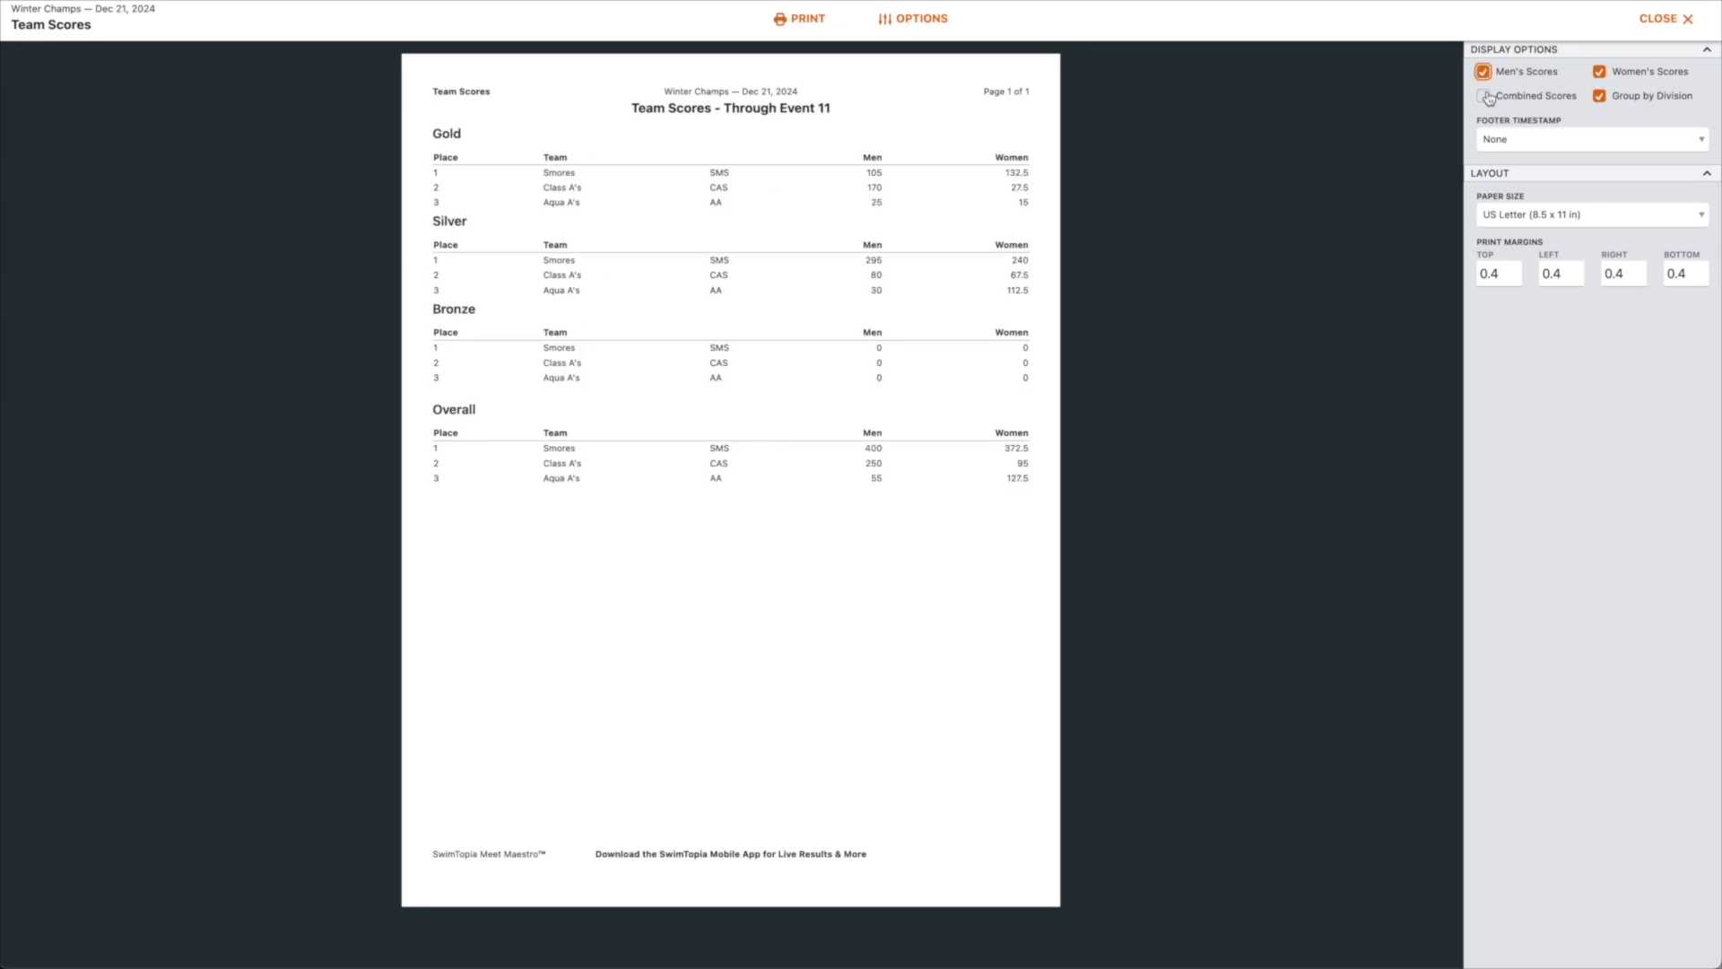
{"action": "left_click", "coordinate": [1484, 97]}
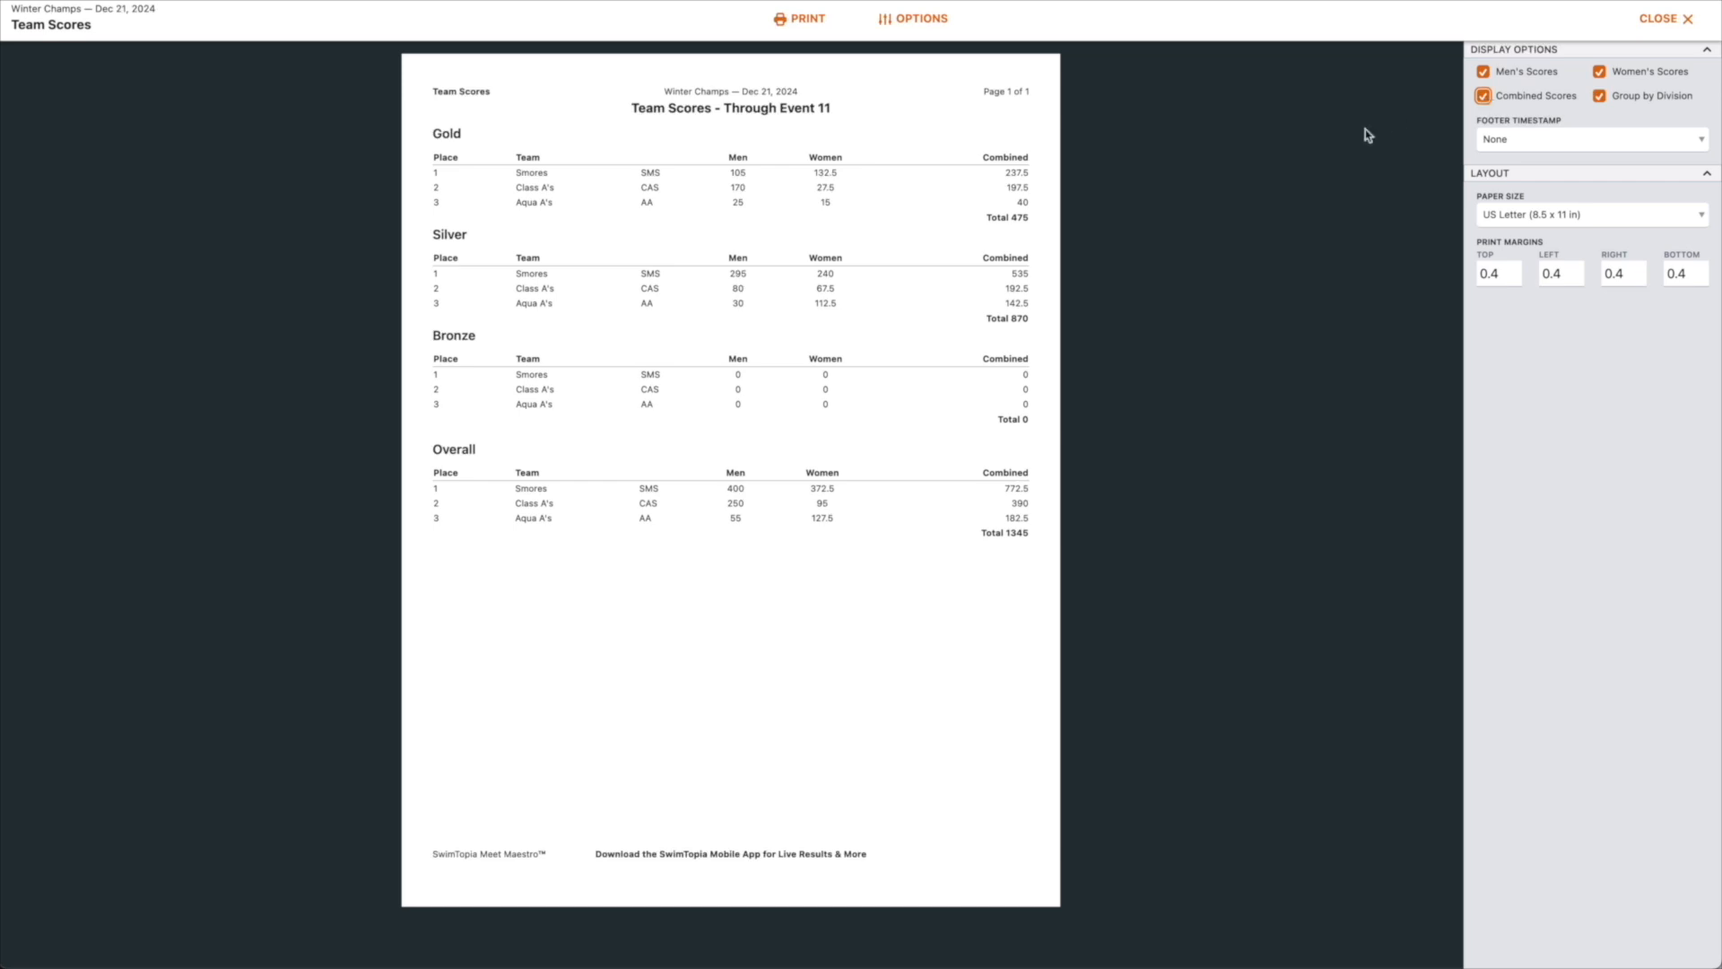
{"action": "left_click", "coordinate": [1662, 19]}
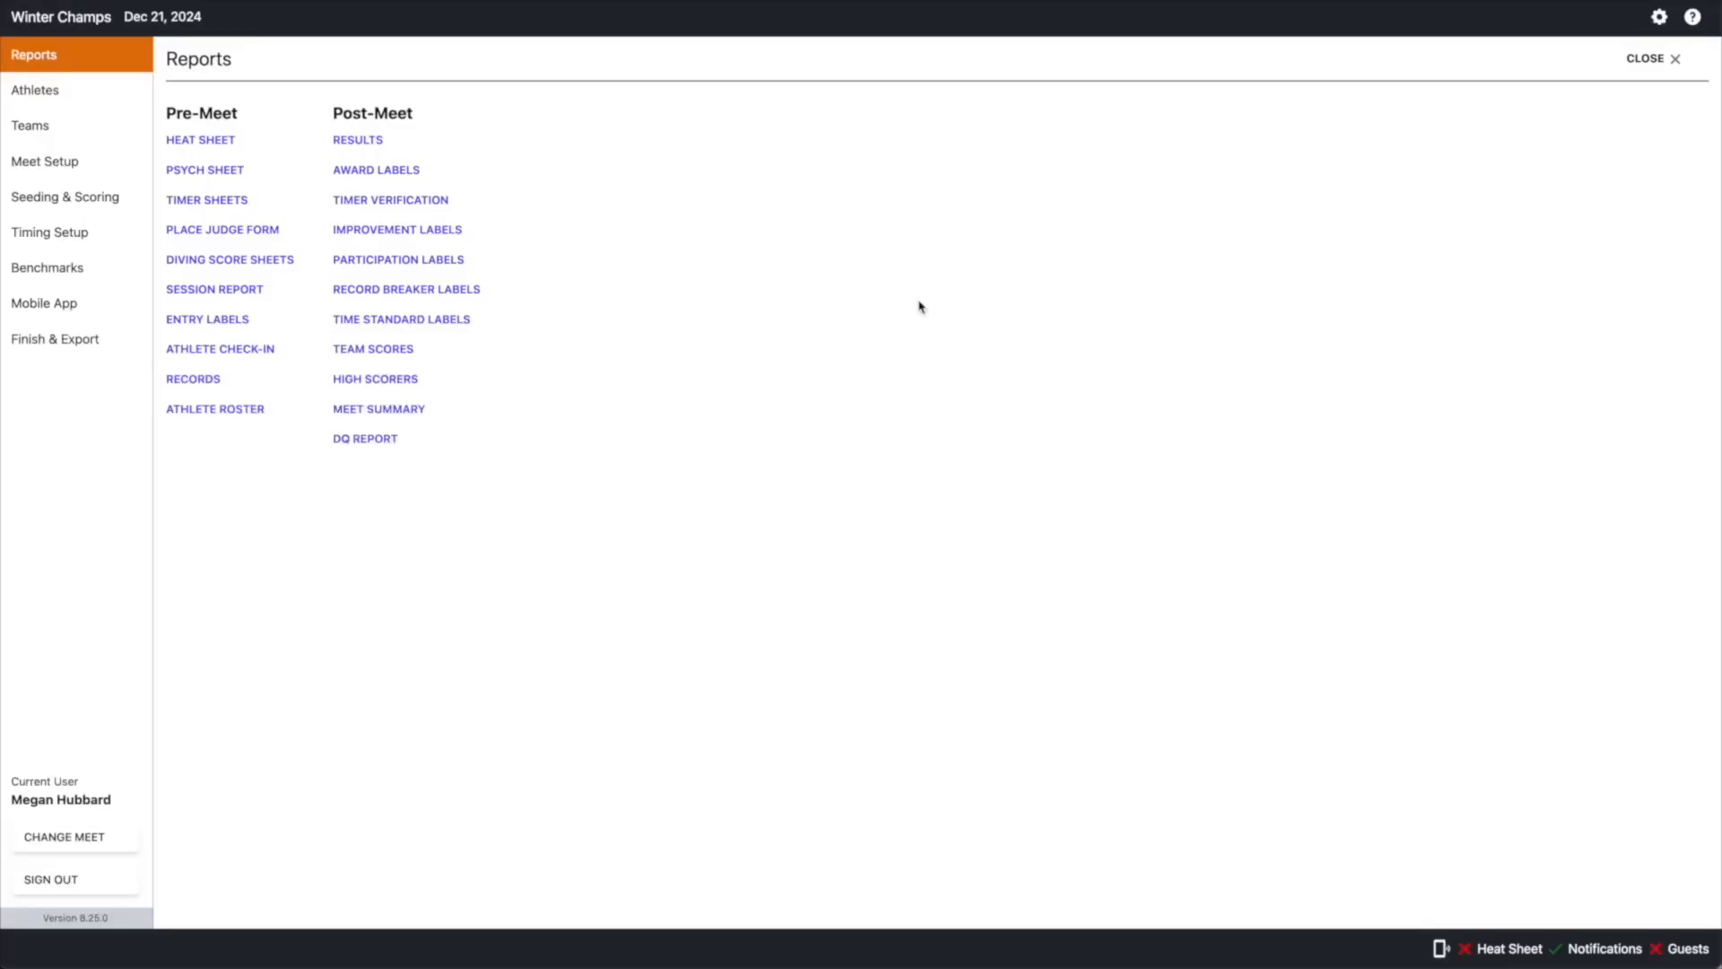
- Open the High Scorers report and filter it to the BRZ Bronze division
{"action": "left_click", "coordinate": [367, 379]}
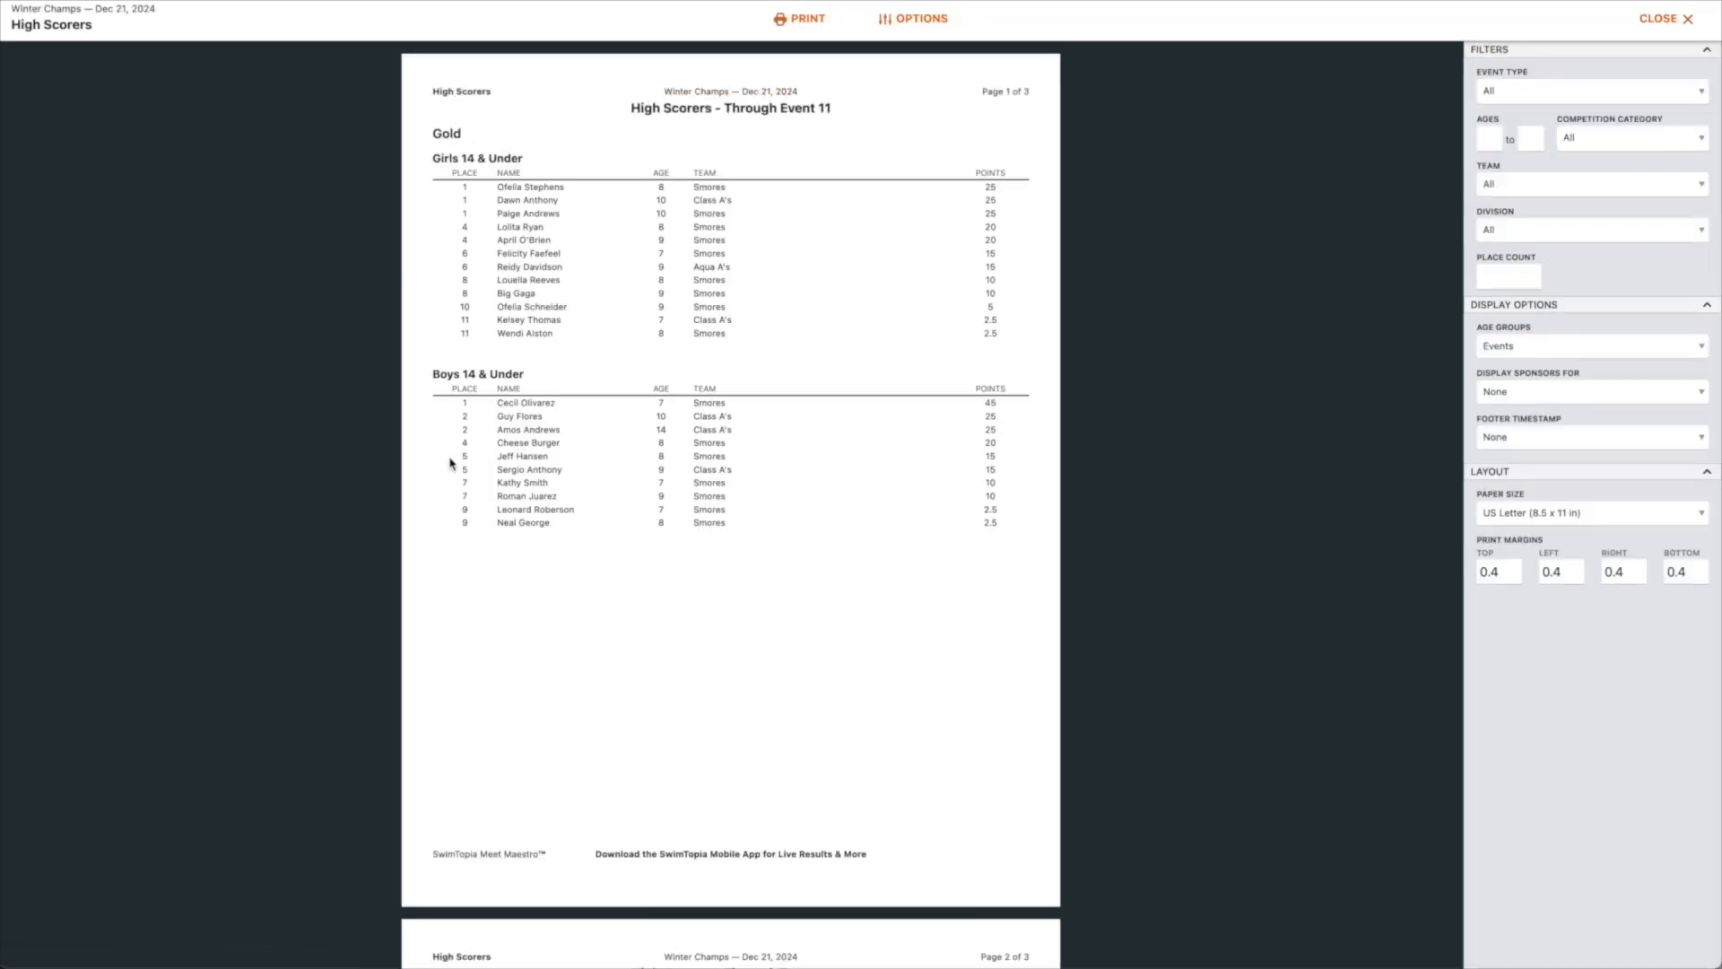
{"action": "left_click", "coordinate": [1528, 237]}
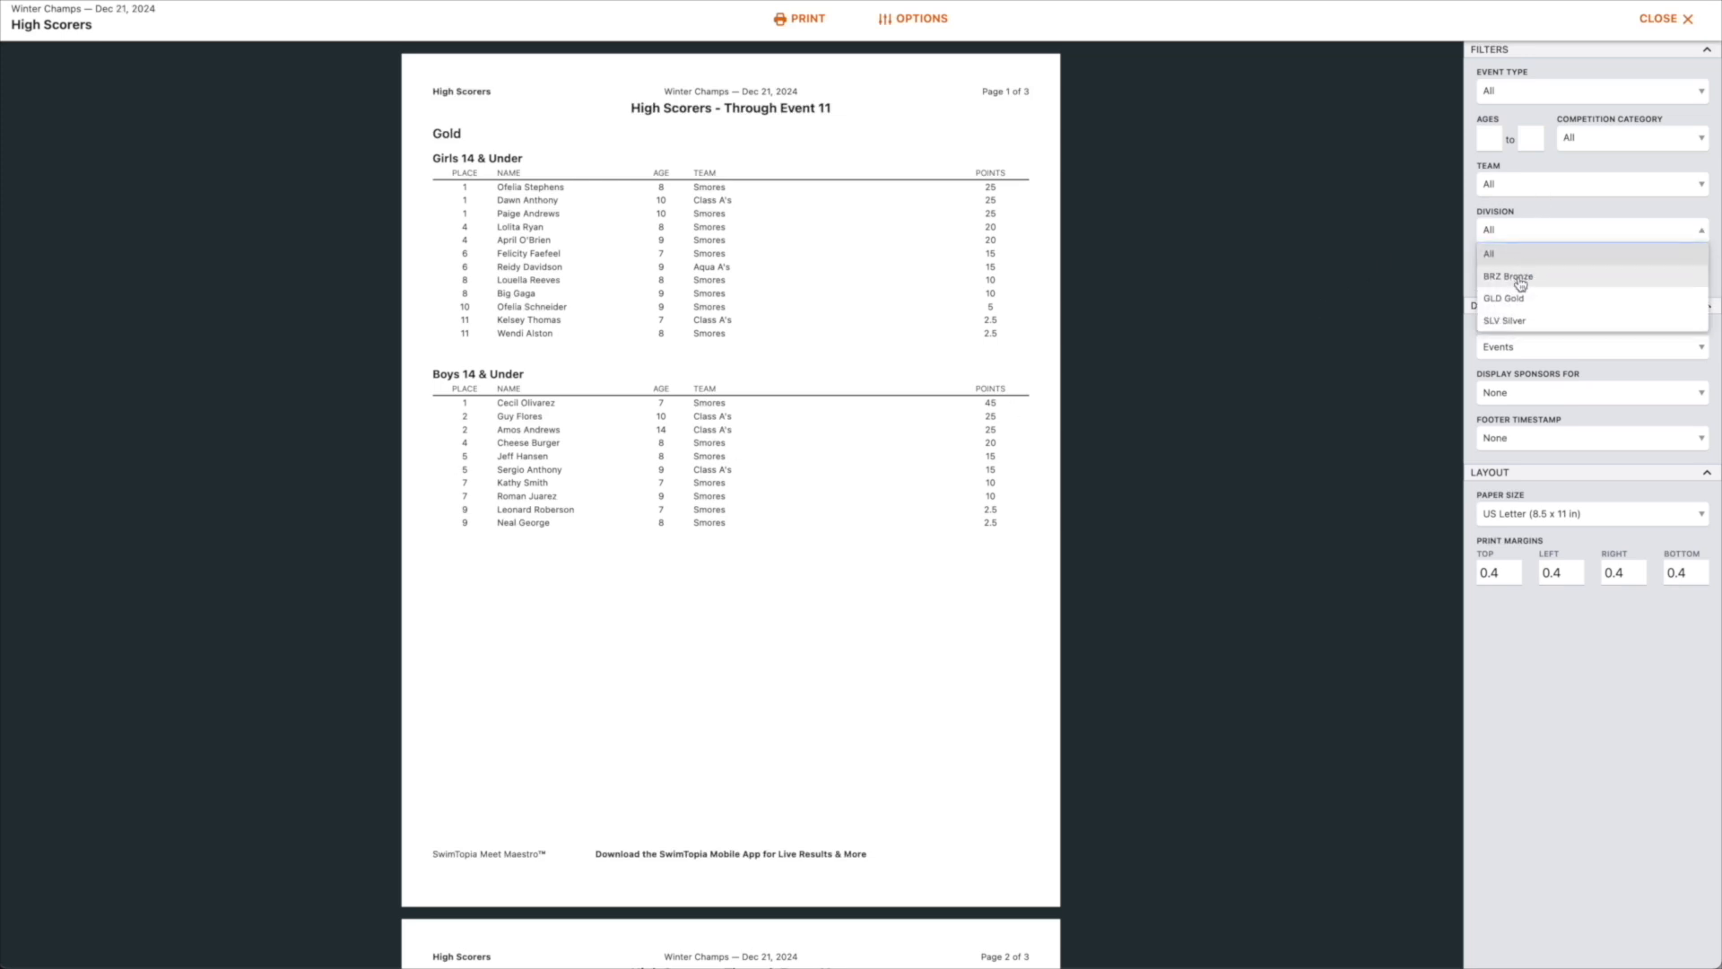
{"action": "left_click", "coordinate": [1519, 277]}
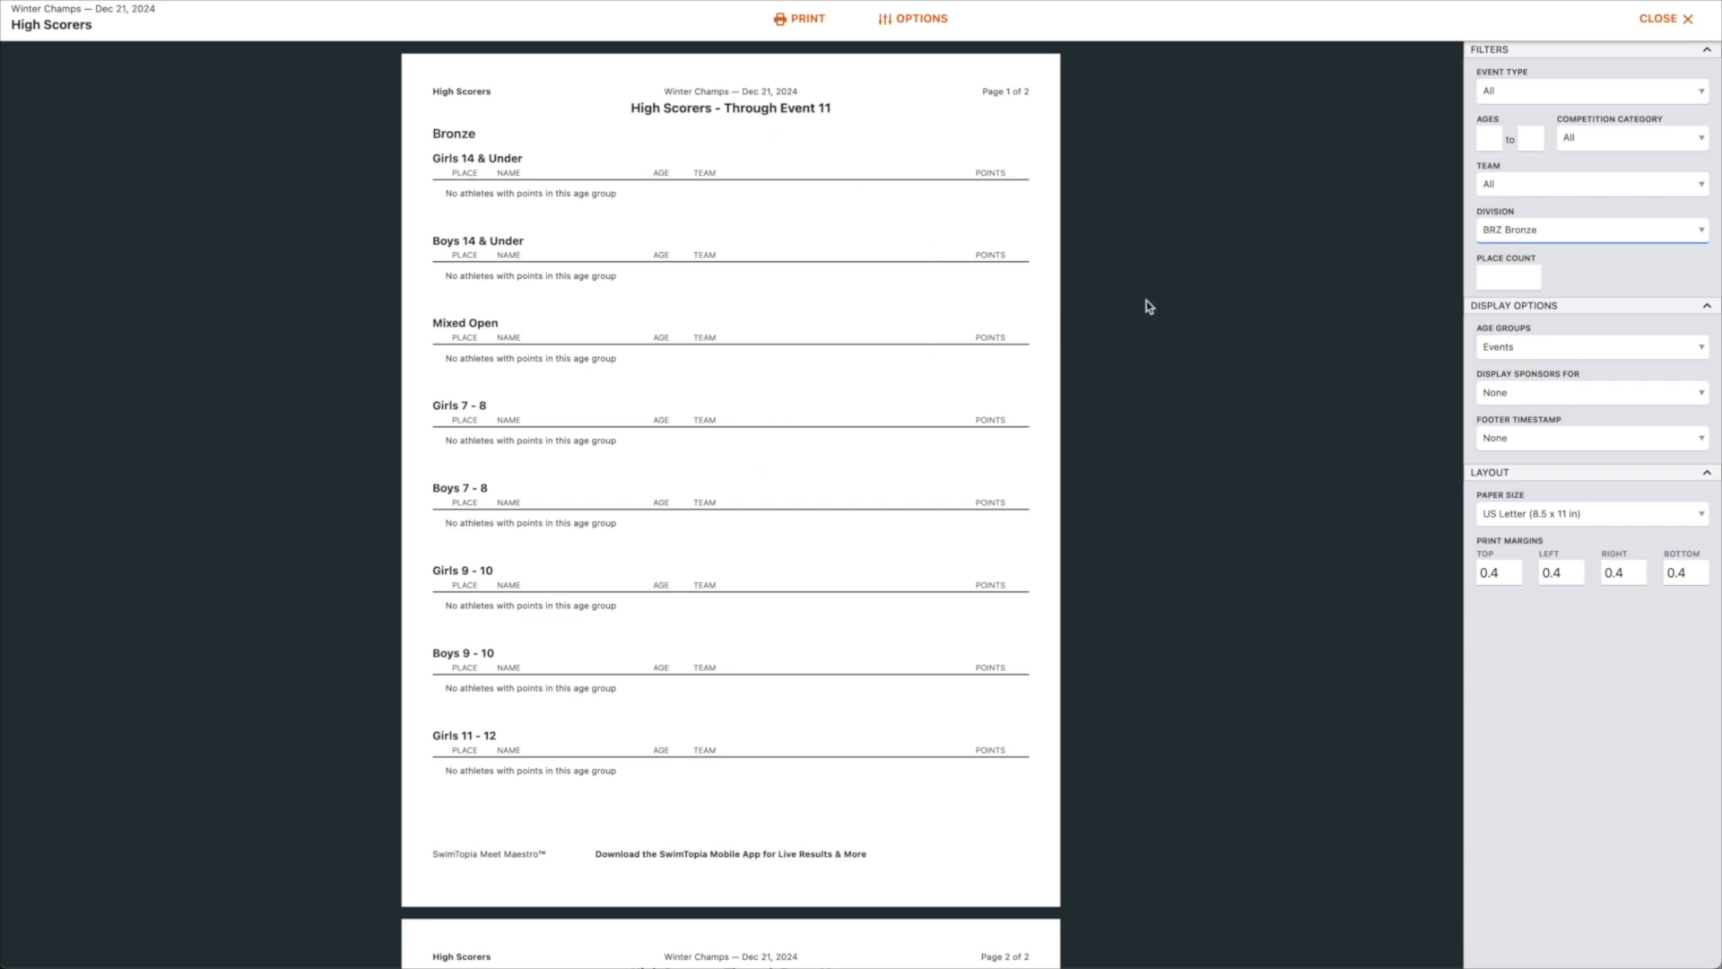
- Filter the High Scorers report to the SLV Silver division and limit the place count to 3
{"action": "left_click", "coordinate": [1500, 232]}
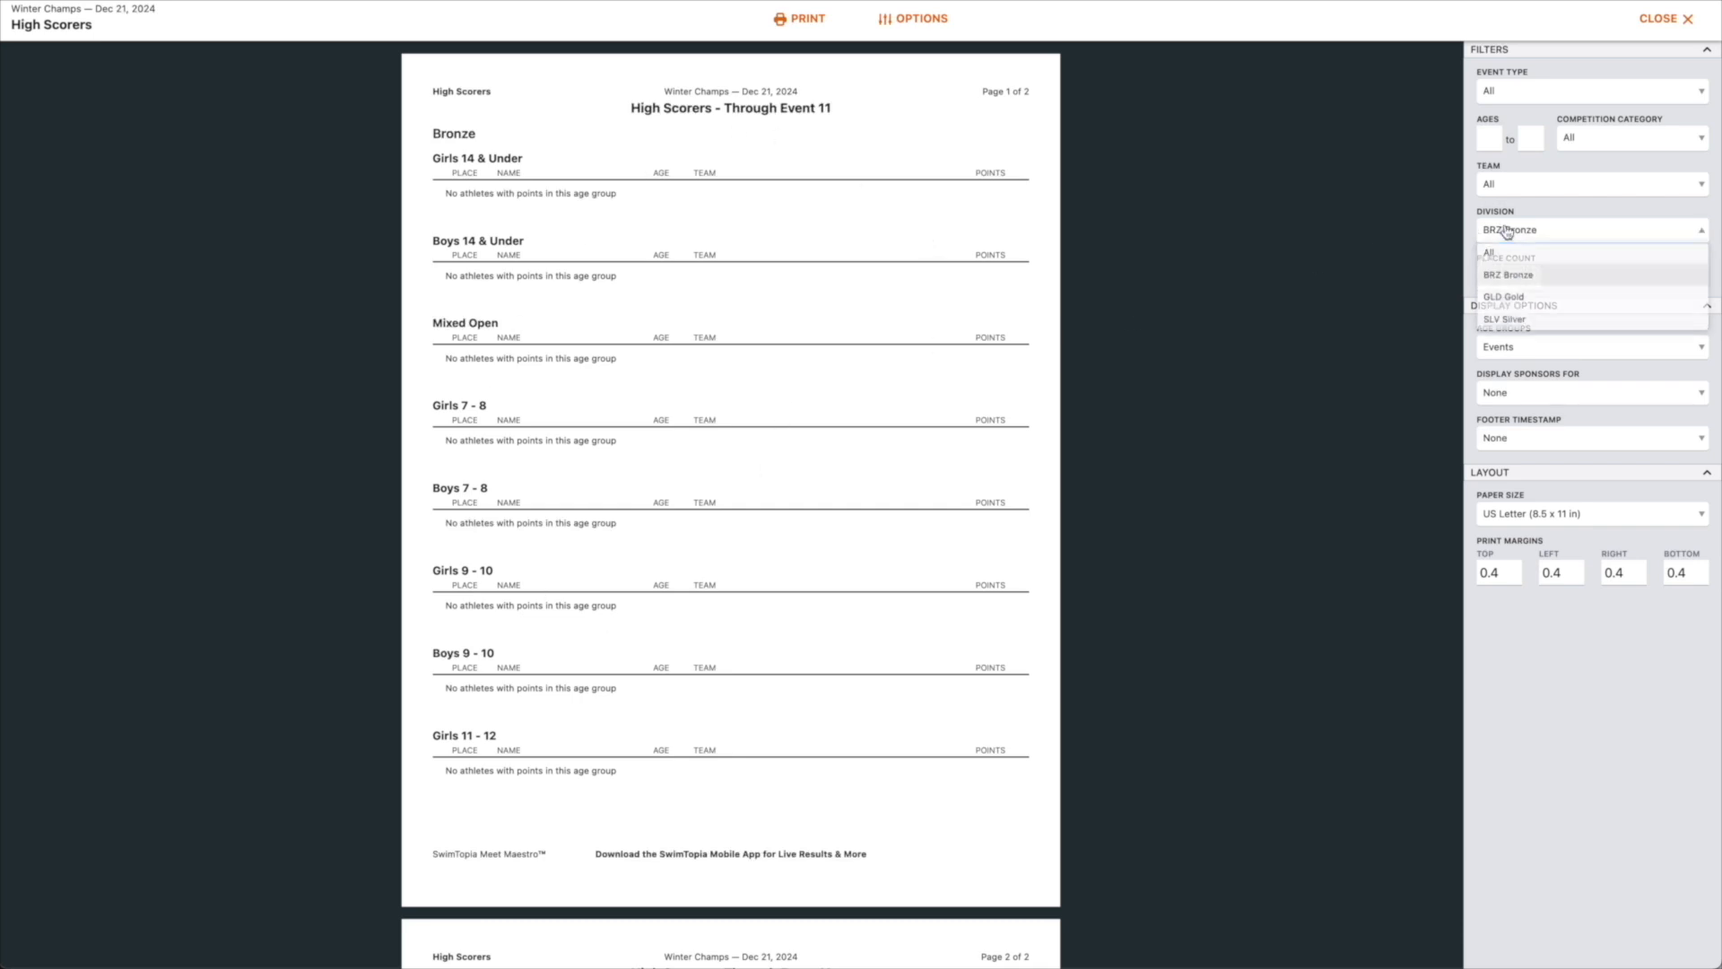
{"action": "left_click", "coordinate": [1506, 321]}
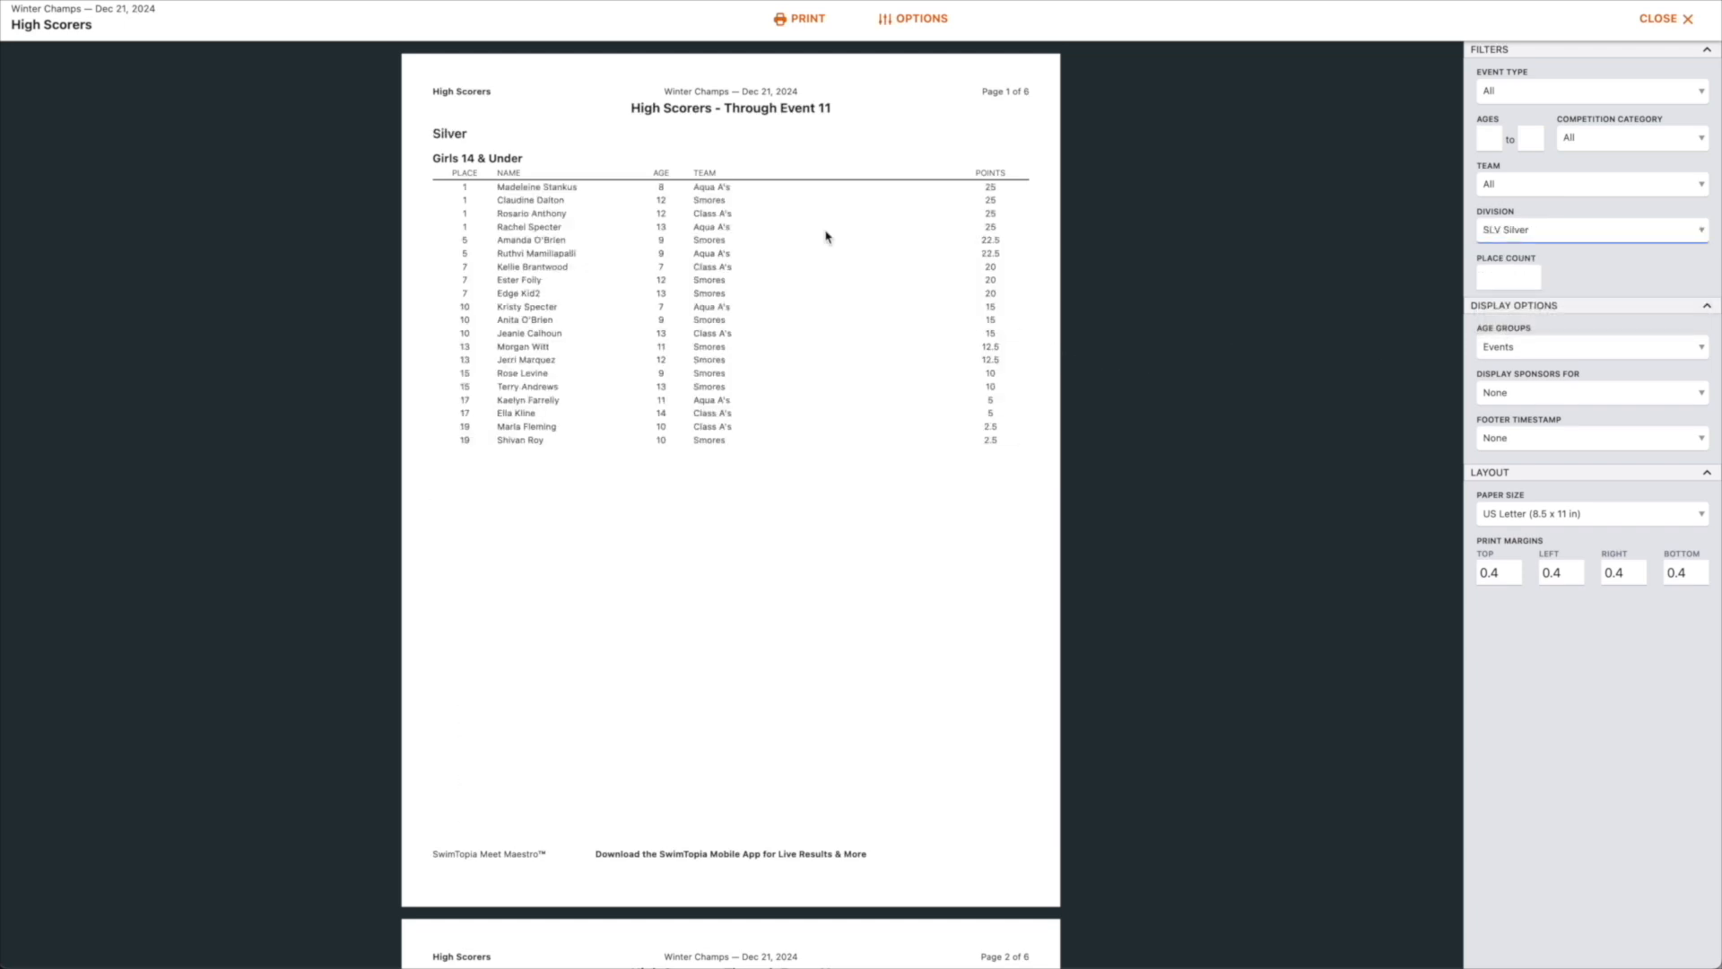
{"action": "left_click", "coordinate": [1494, 278]}
{"action": "type", "text": "3"}
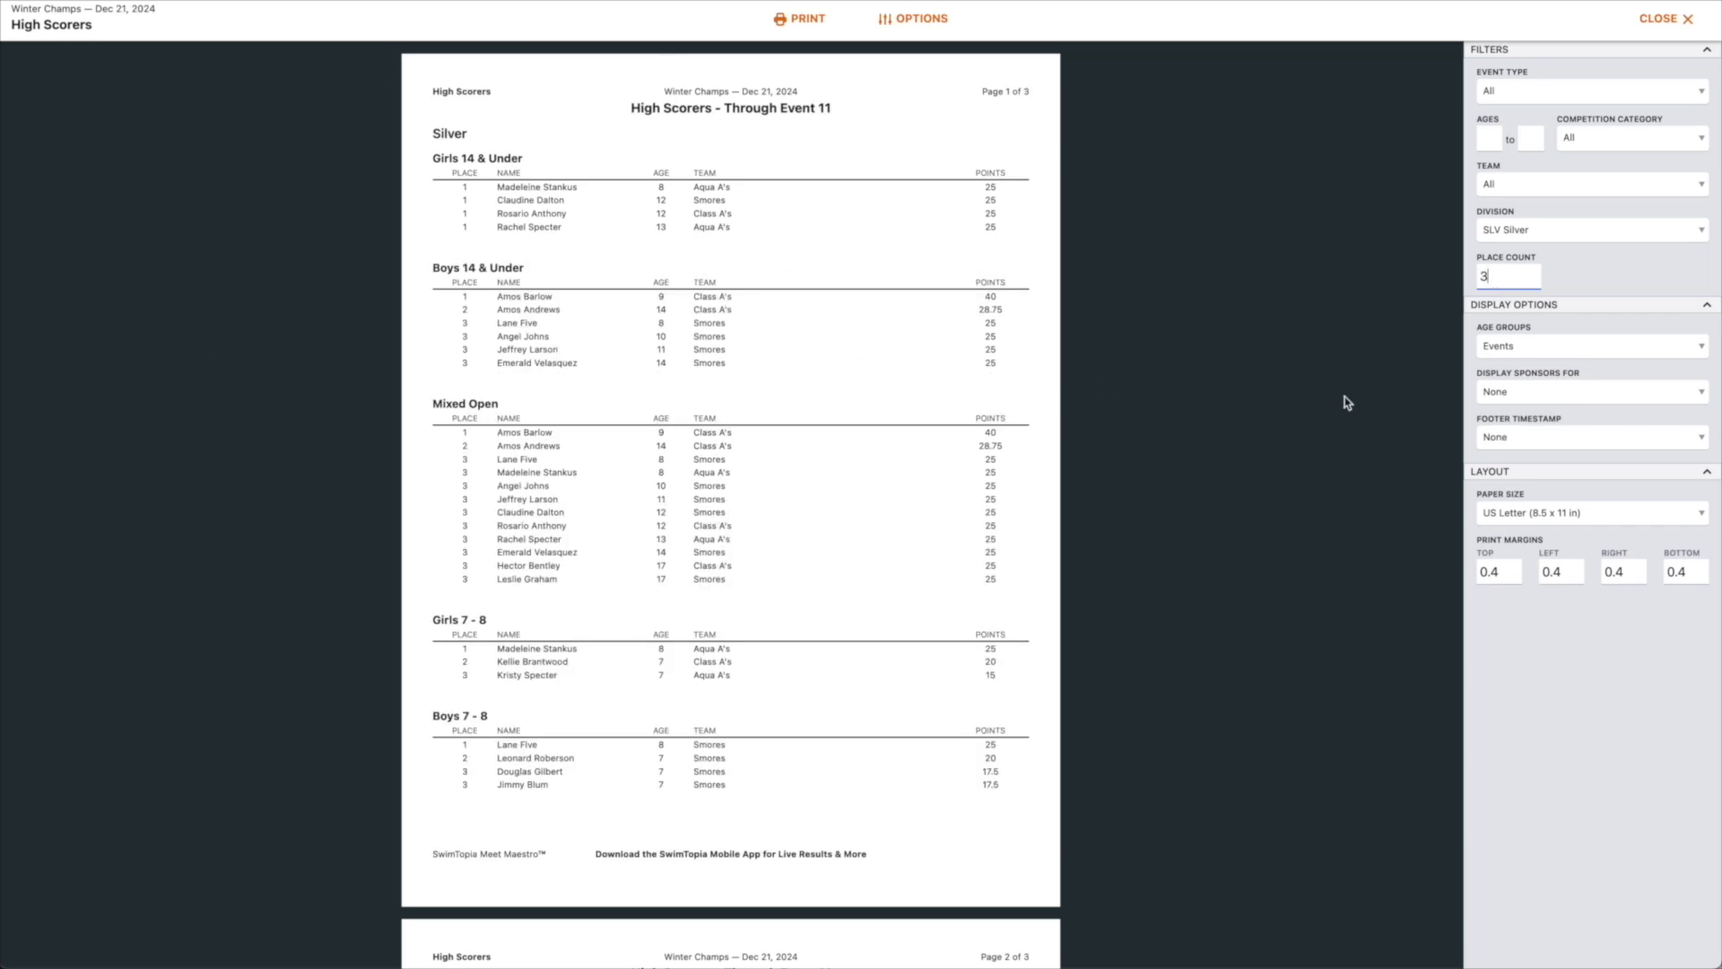
- Set the High Scorers report's division filter to All and close the report
{"action": "left_click", "coordinate": [1530, 232]}
{"action": "left_click", "coordinate": [1507, 298]}
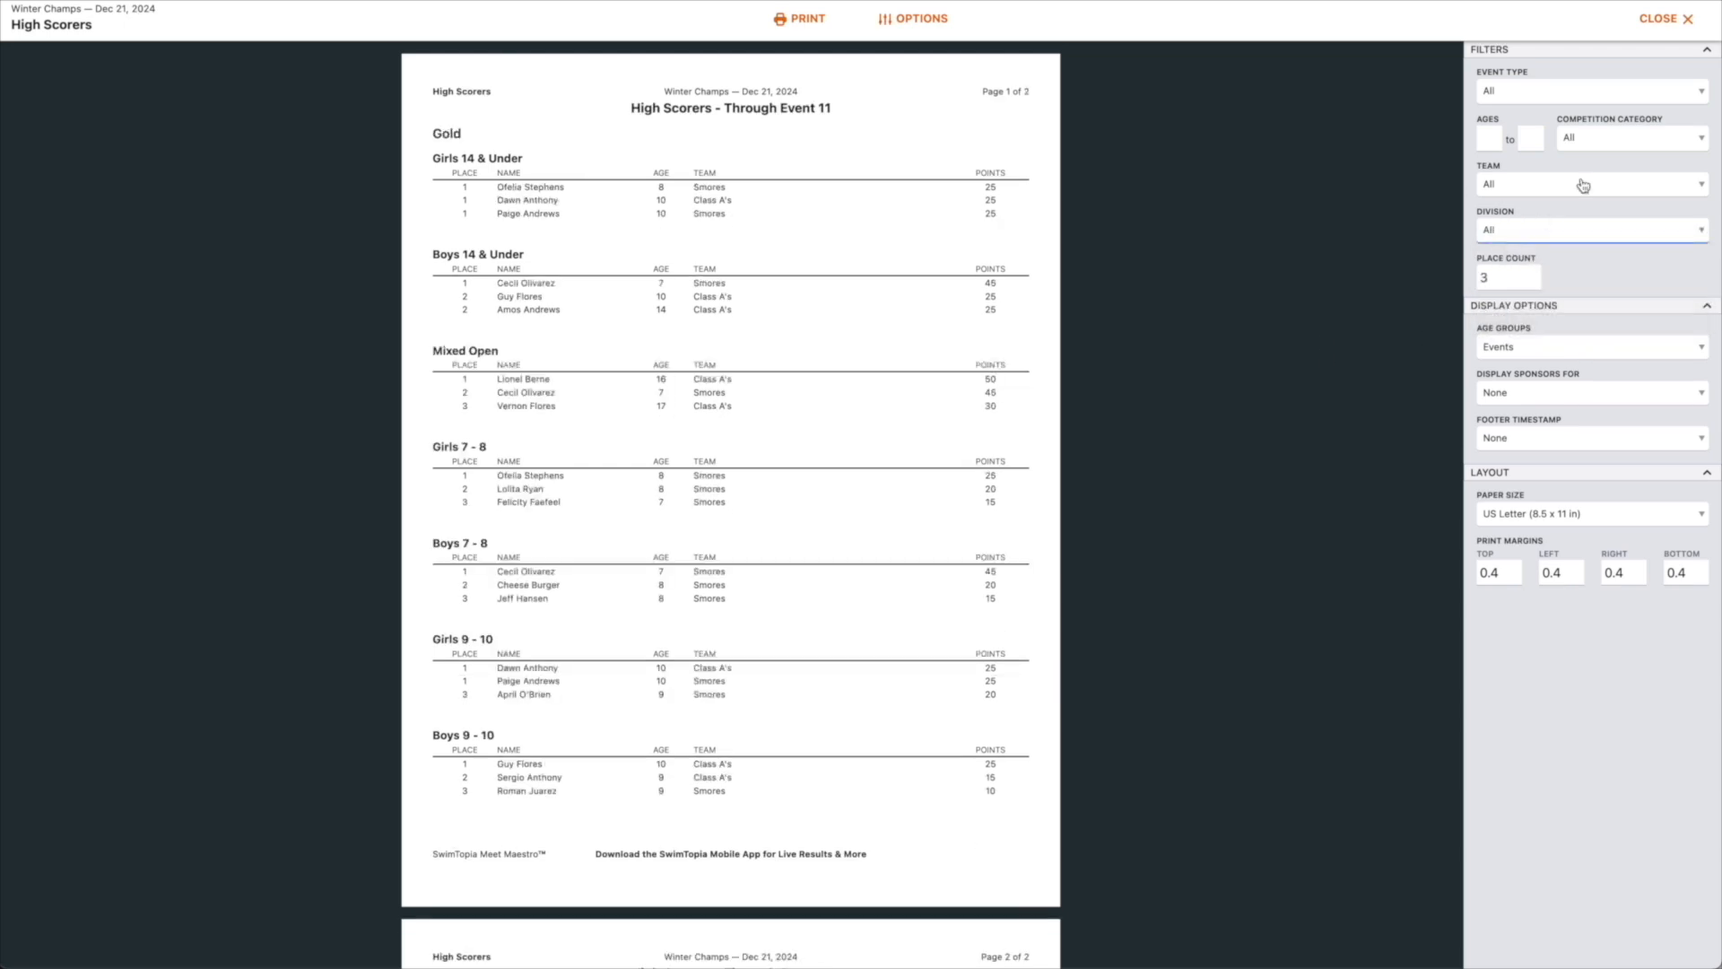
{"action": "left_click", "coordinate": [1661, 19]}
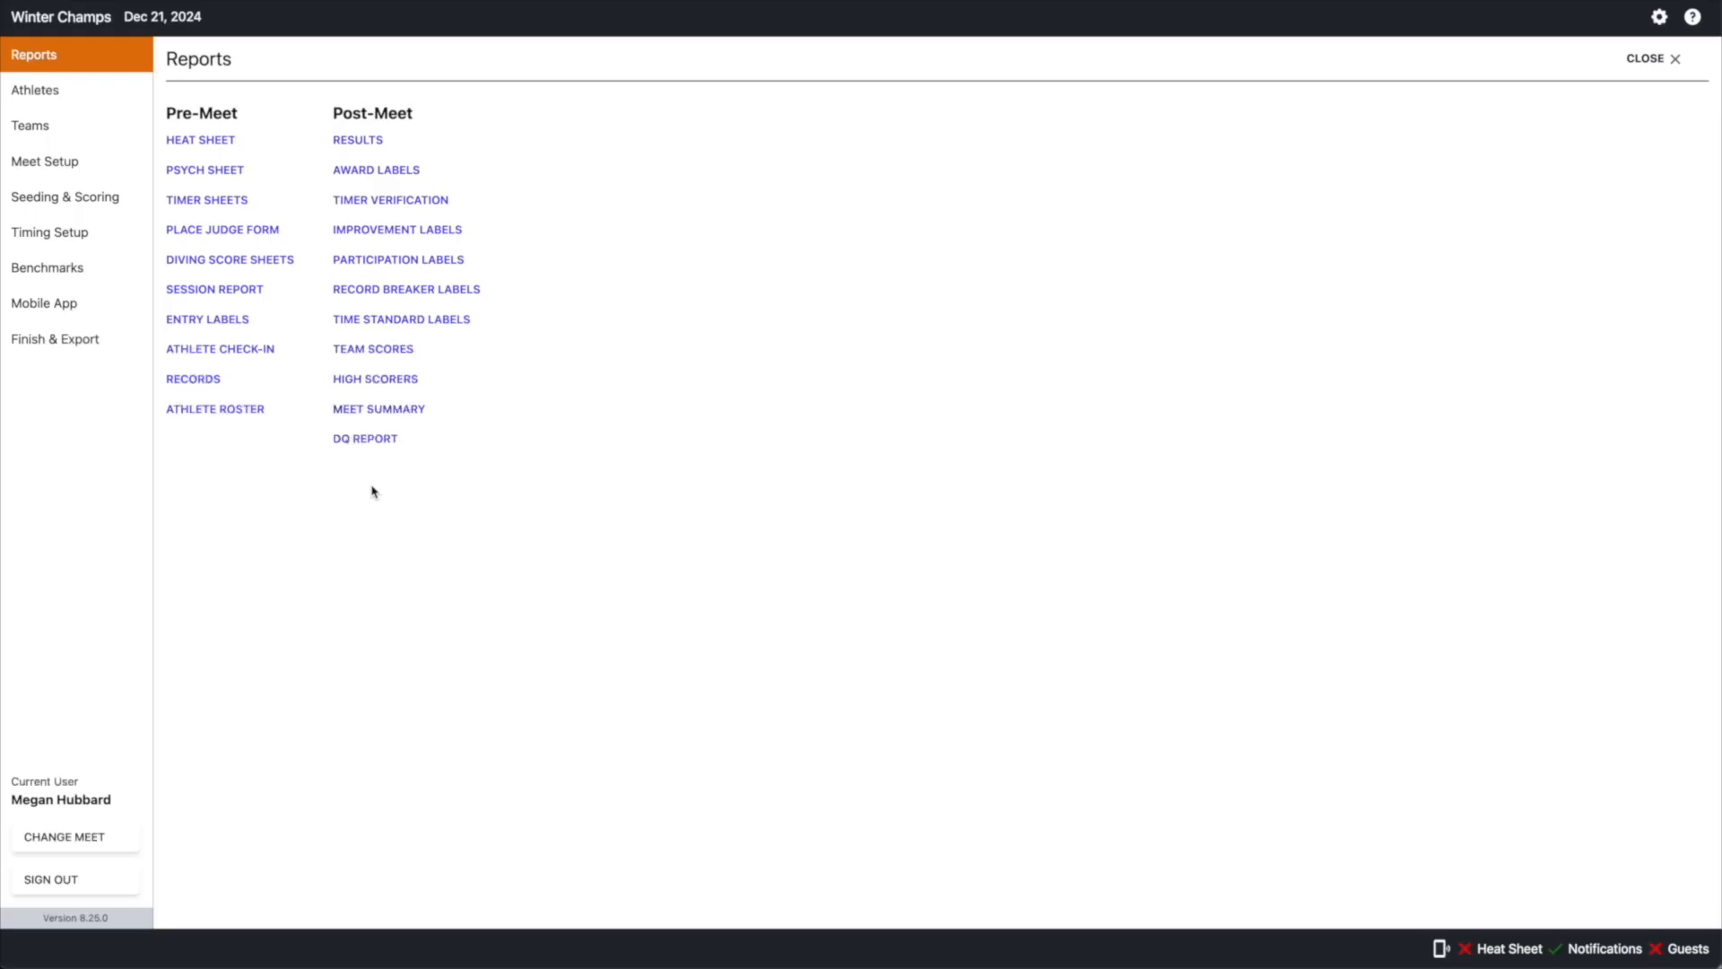
- Review the DQ Report and the Results report, close both, and return to the event 1 screen
{"action": "left_click", "coordinate": [366, 438]}
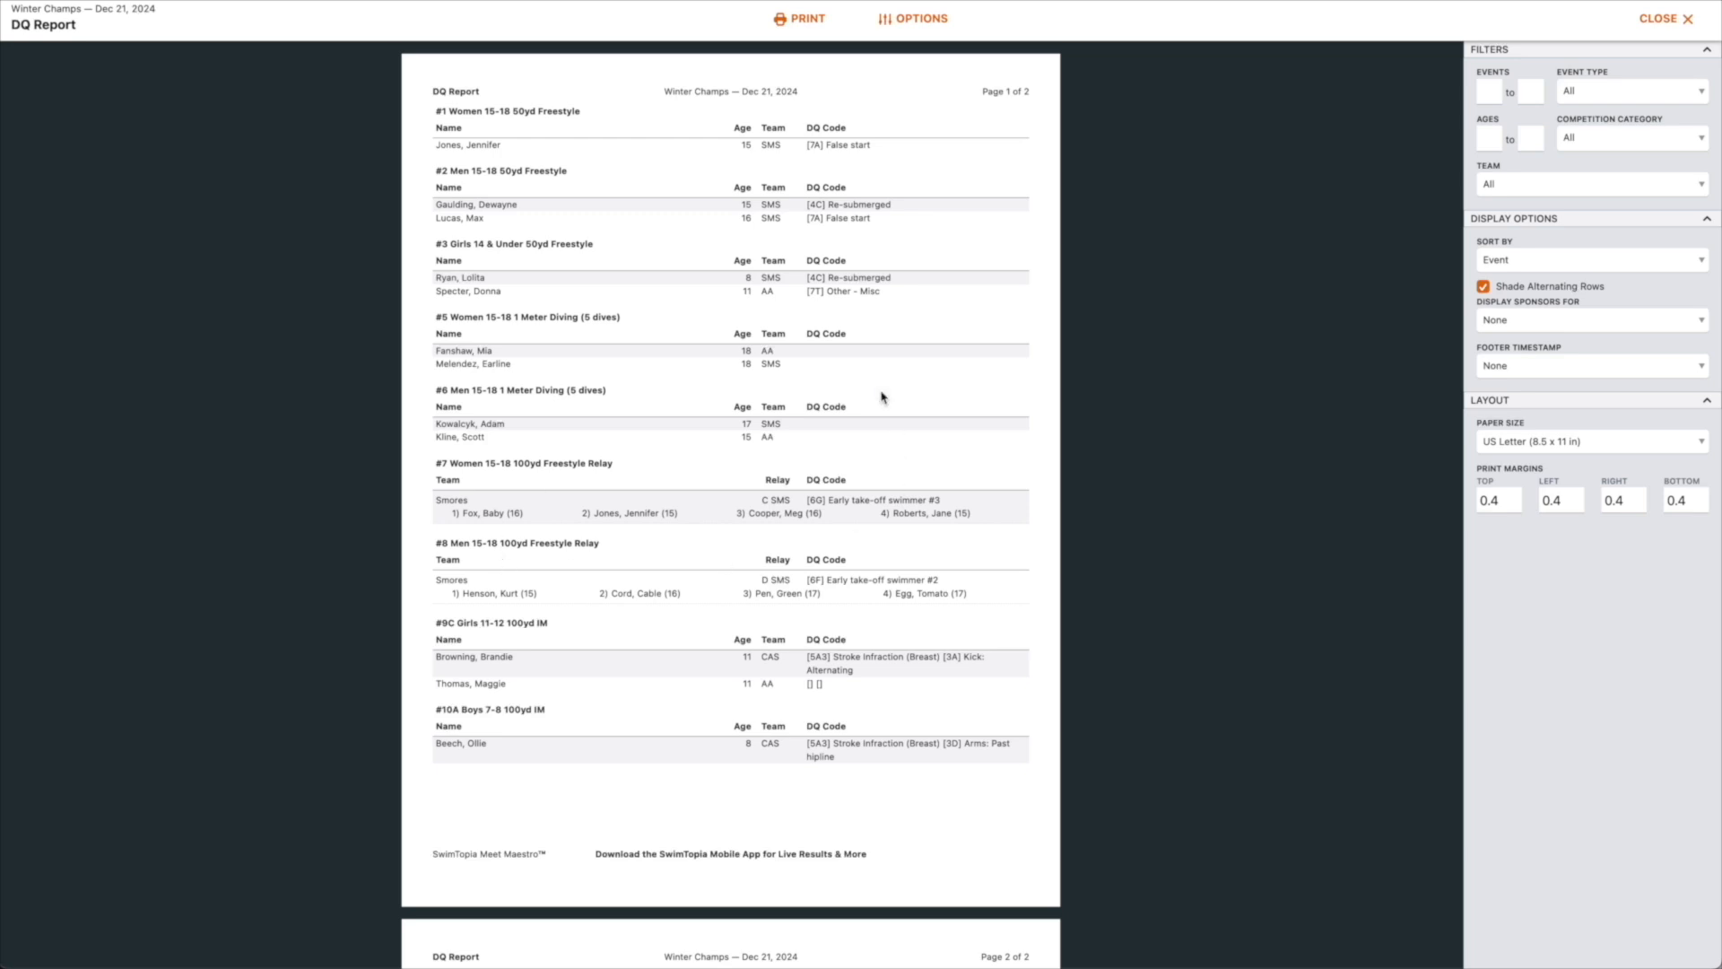
{"action": "left_click", "coordinate": [1669, 25]}
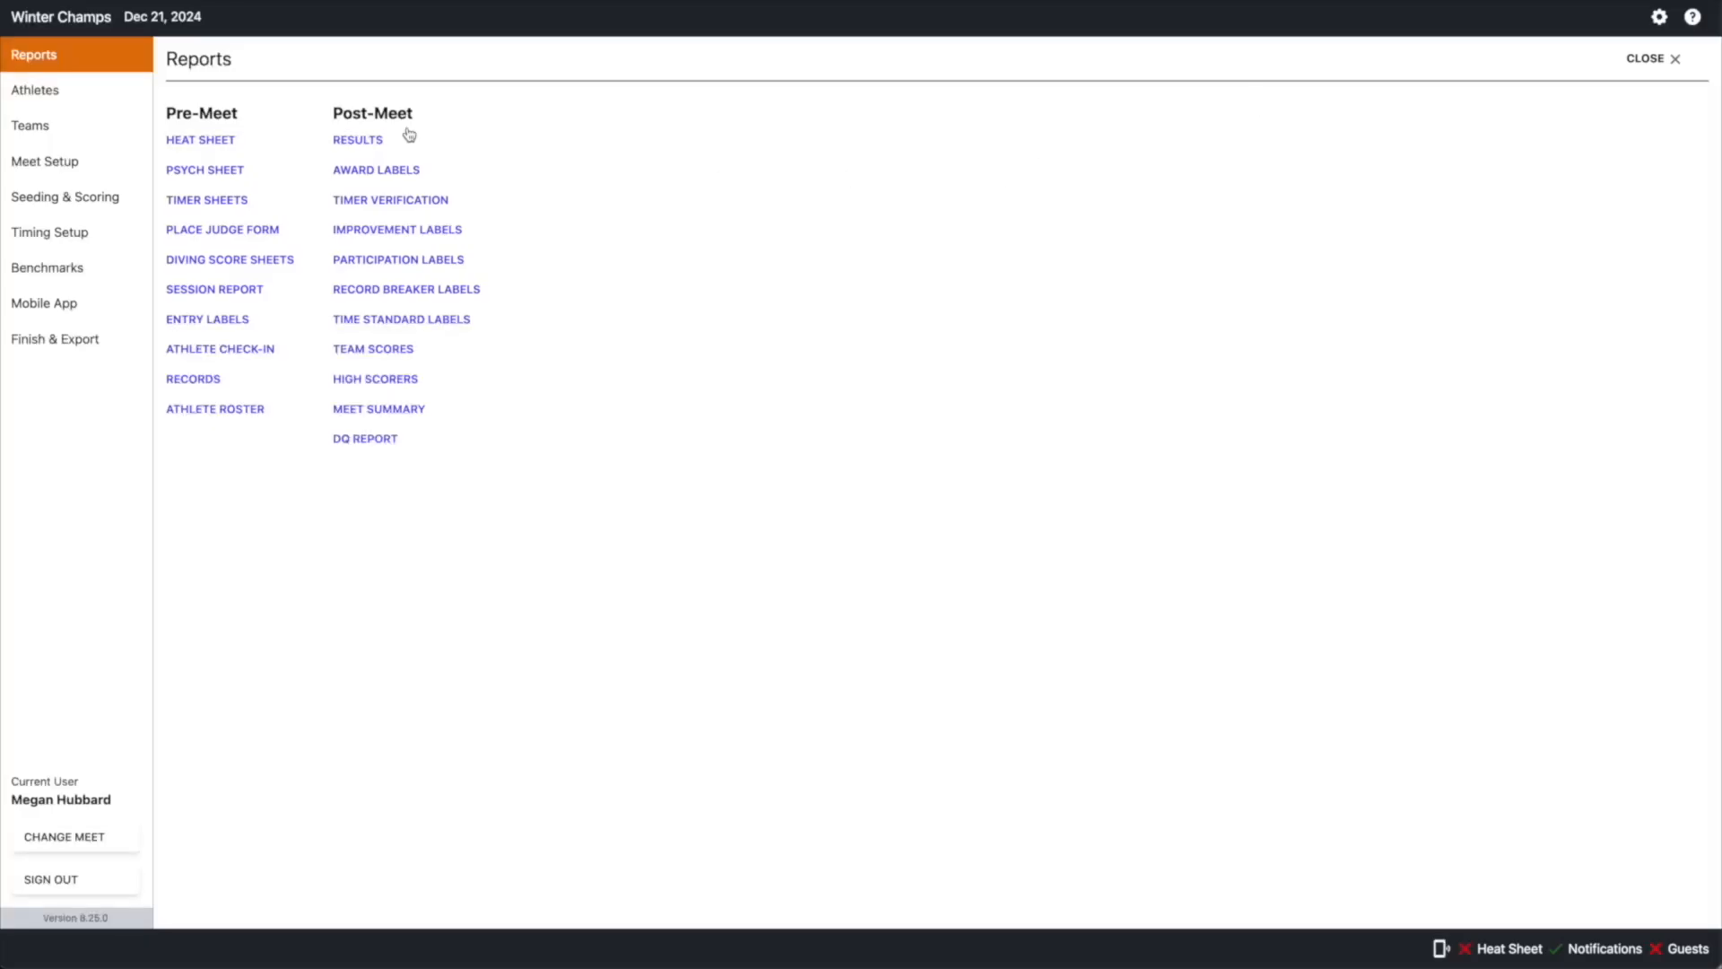
{"action": "left_click", "coordinate": [367, 142]}
{"action": "left_click", "coordinate": [352, 142]}
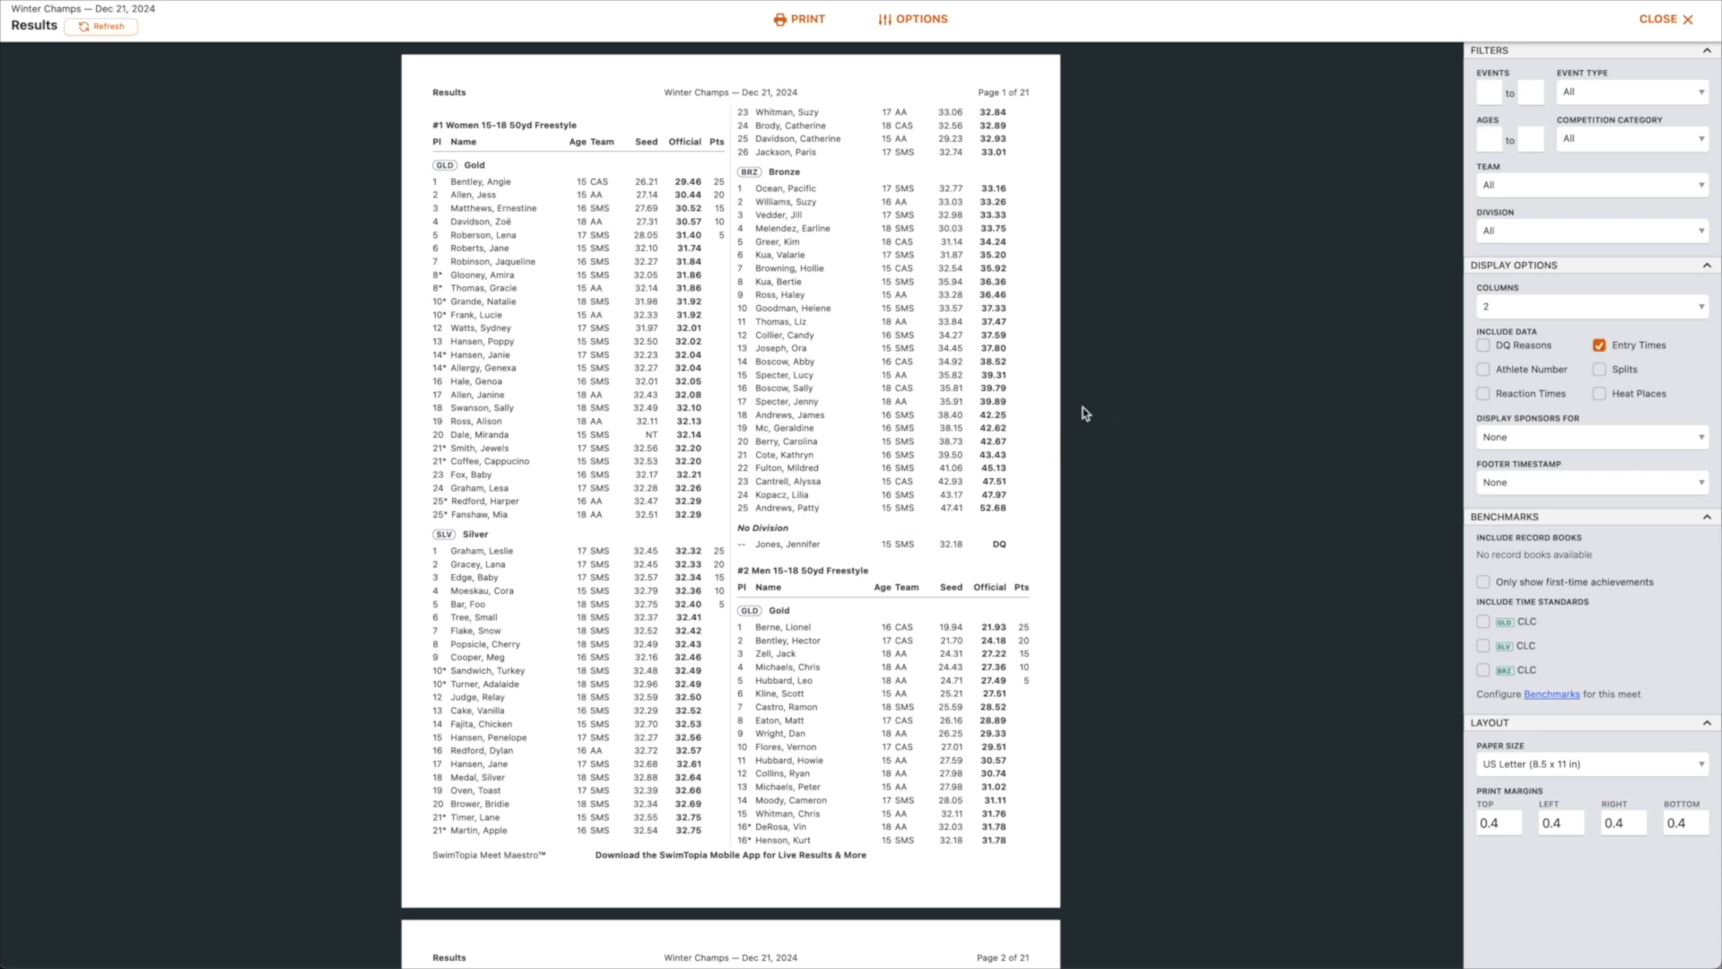
{"action": "left_click", "coordinate": [1661, 18]}
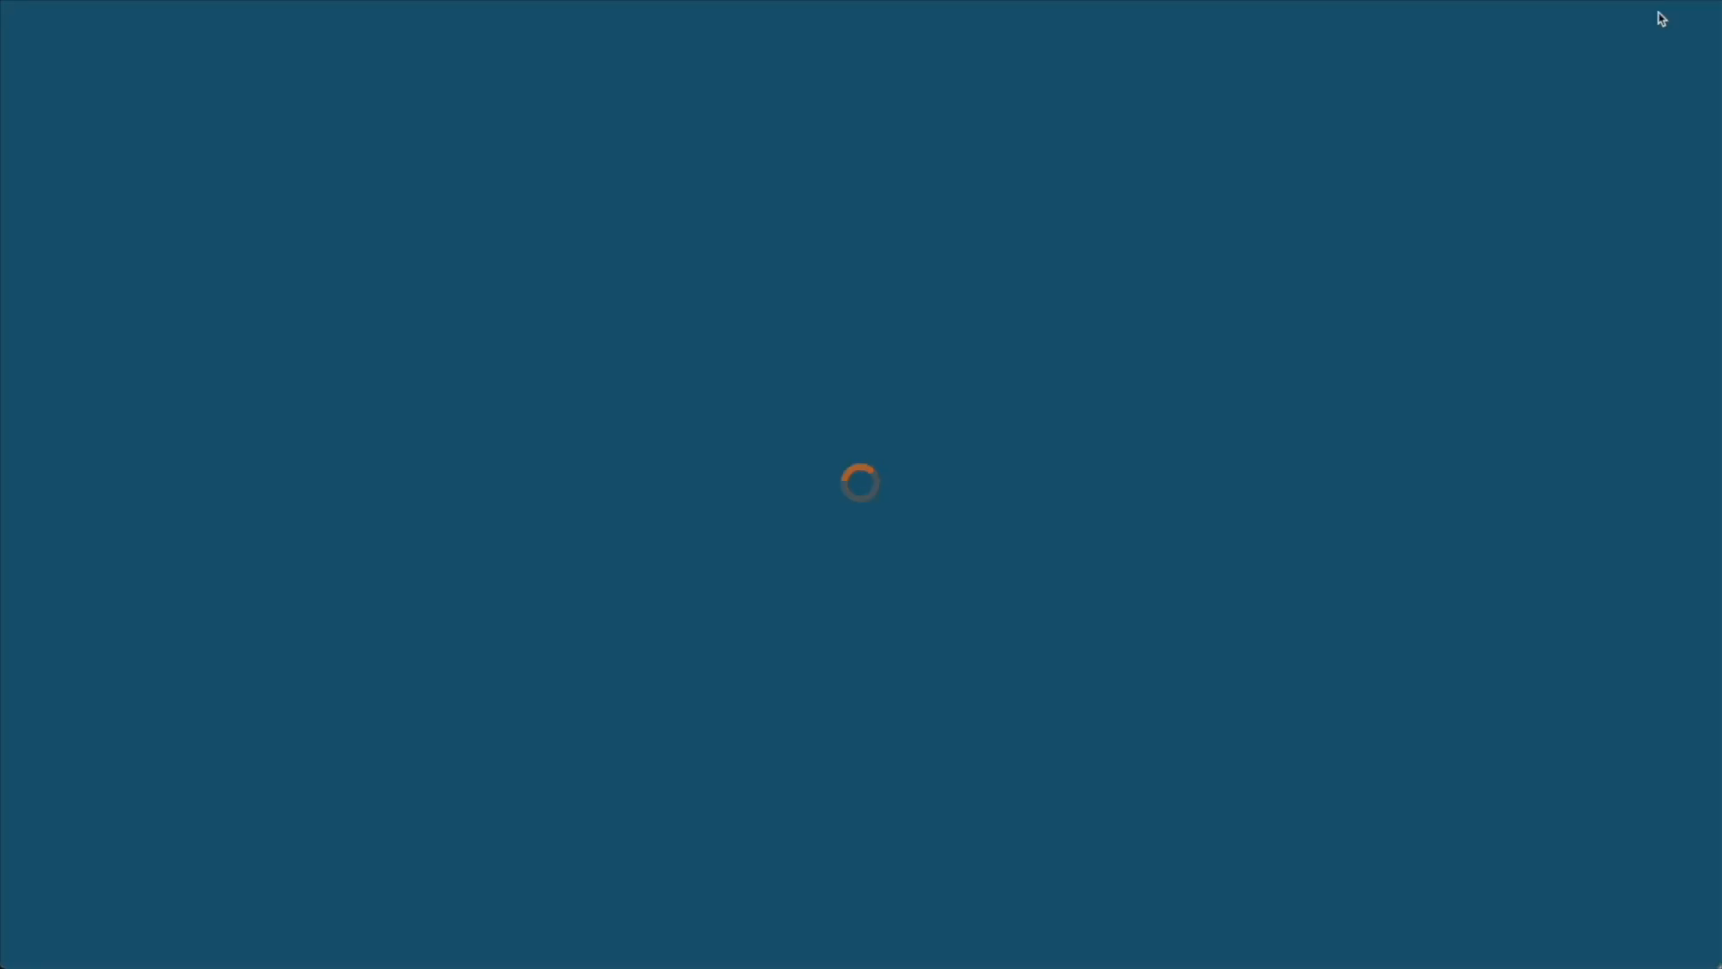
{"action": "left_click", "coordinate": [1652, 59]}
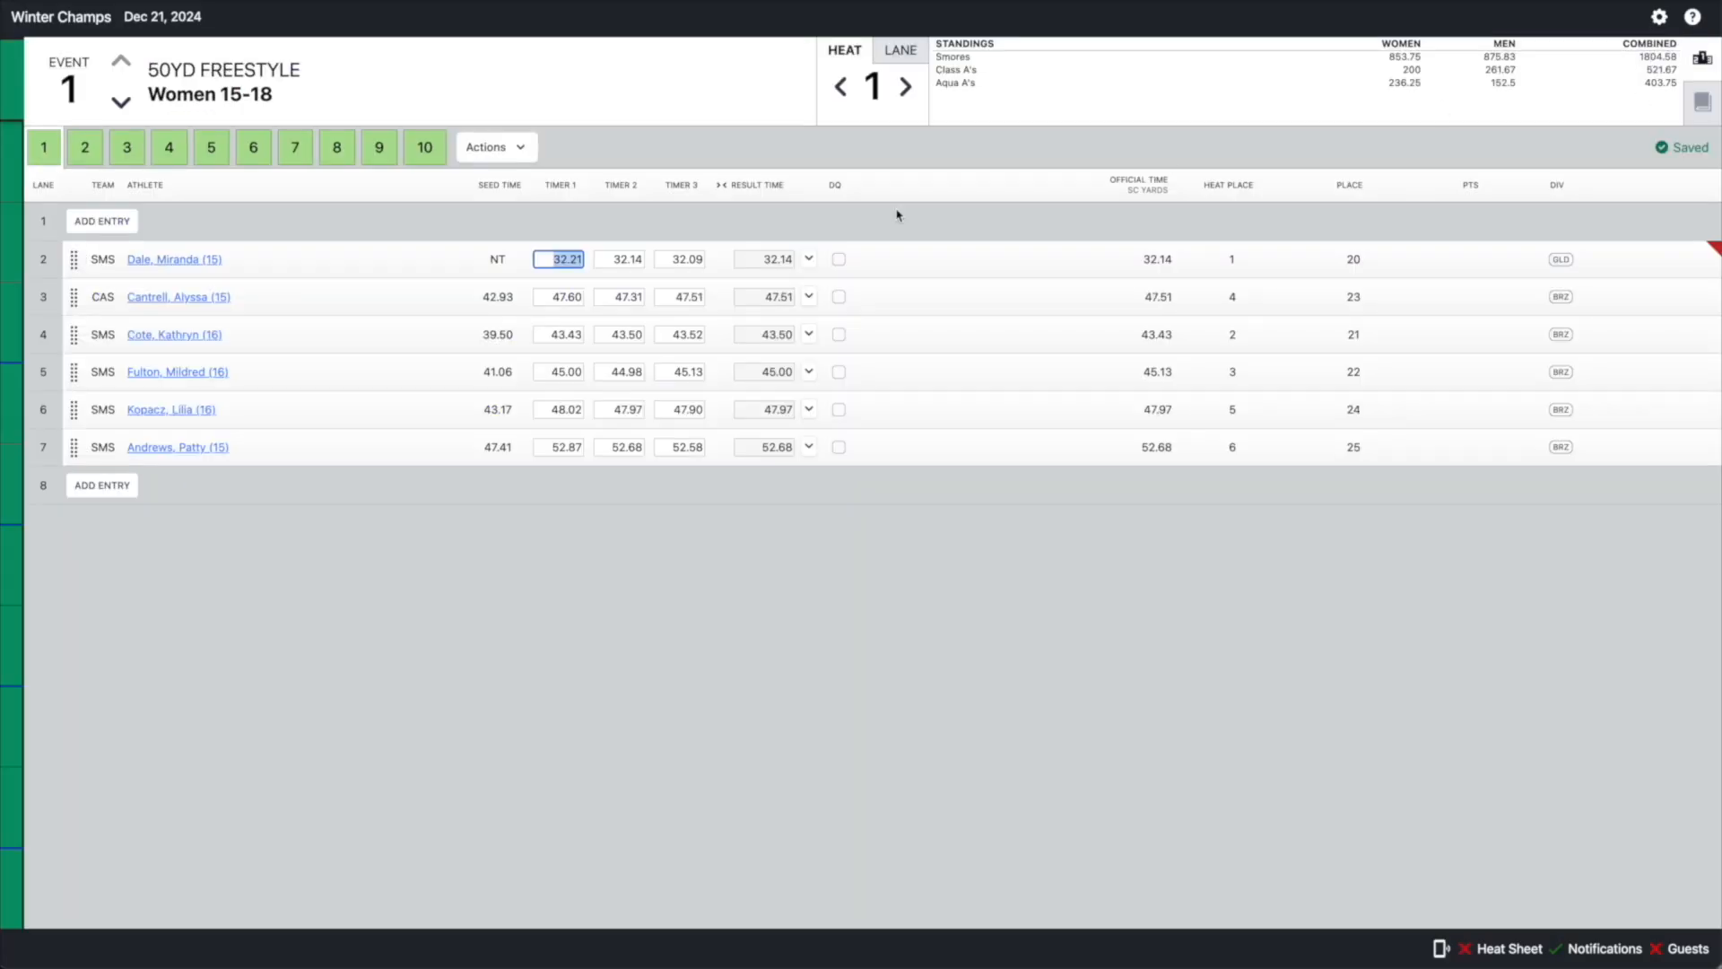
- Mark the lane 3 swimmer in event 1, heat 1 as exhibition and open the Results report
{"action": "left_click", "coordinate": [157, 299]}
{"action": "left_click", "coordinate": [1092, 434]}
{"action": "left_click", "coordinate": [1096, 616]}
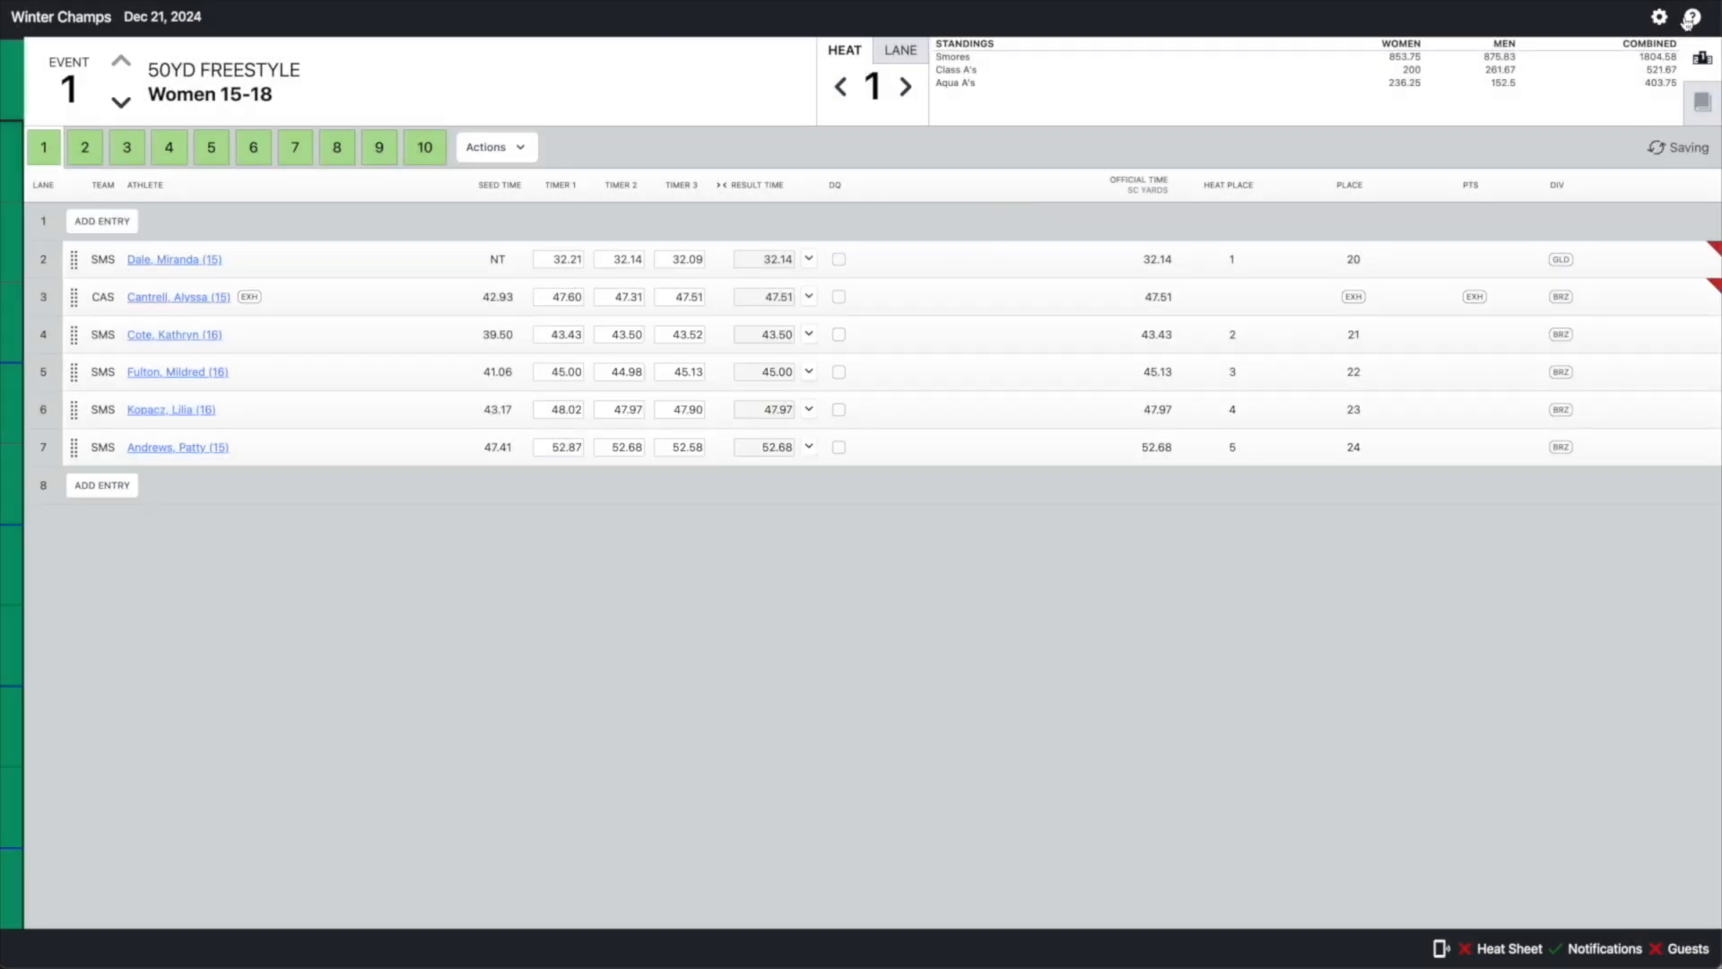
{"action": "left_click", "coordinate": [1659, 17]}
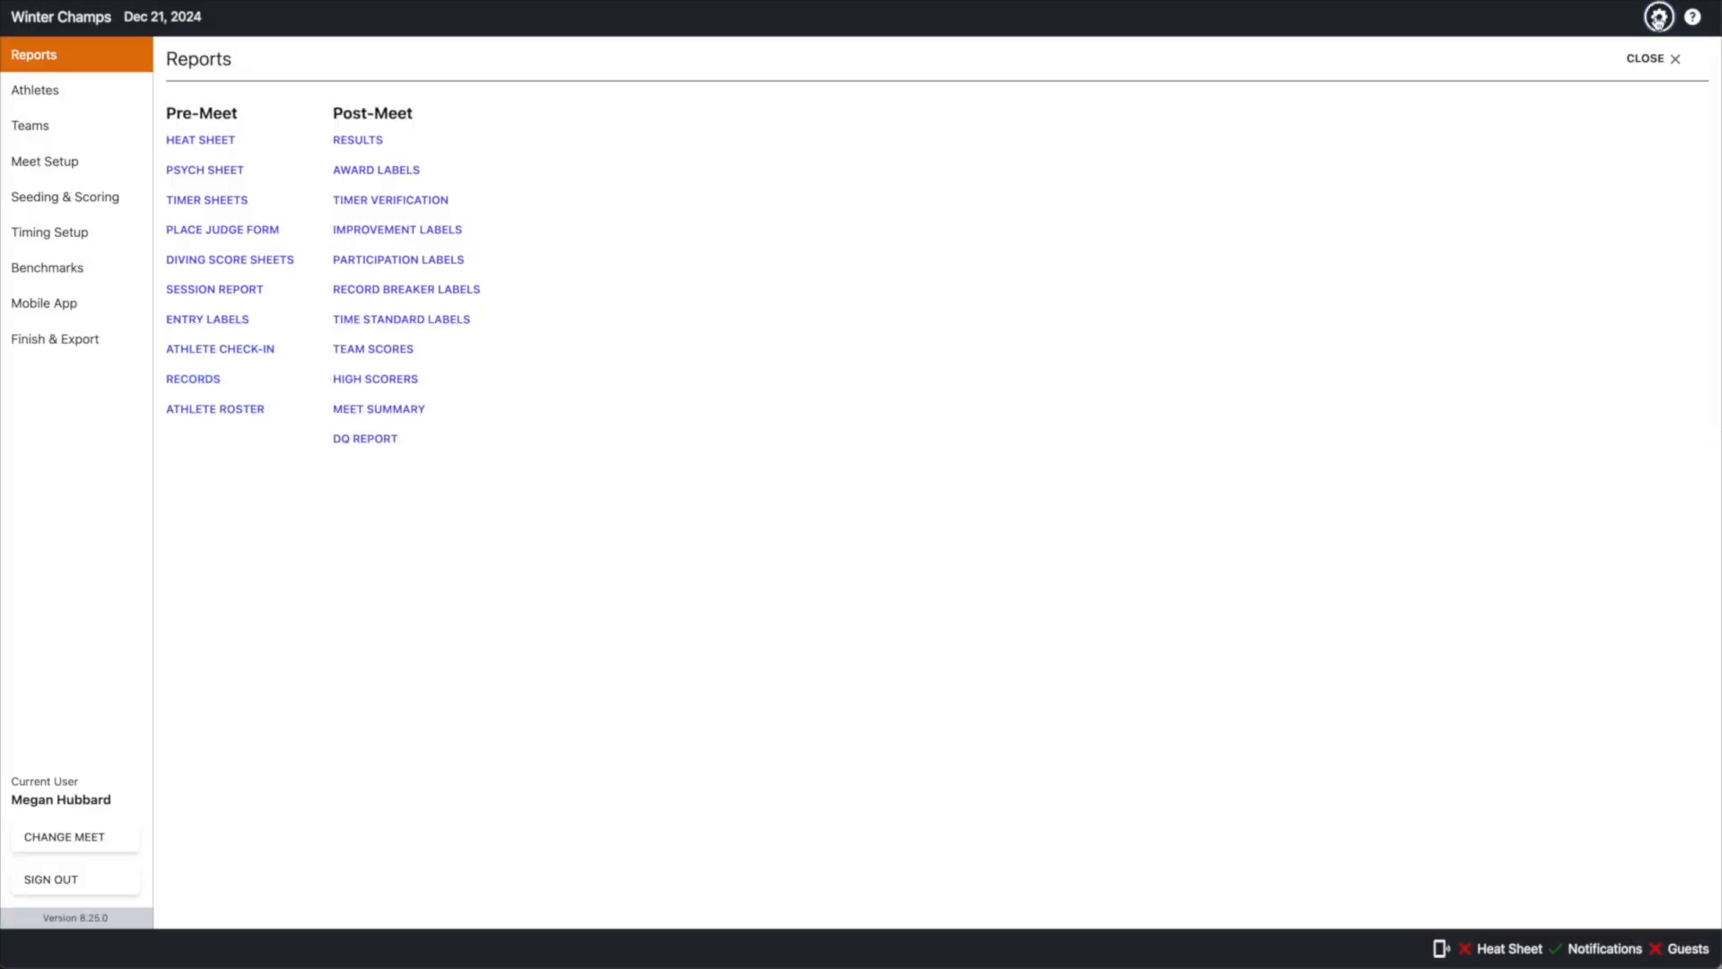
{"action": "left_click", "coordinate": [355, 141]}
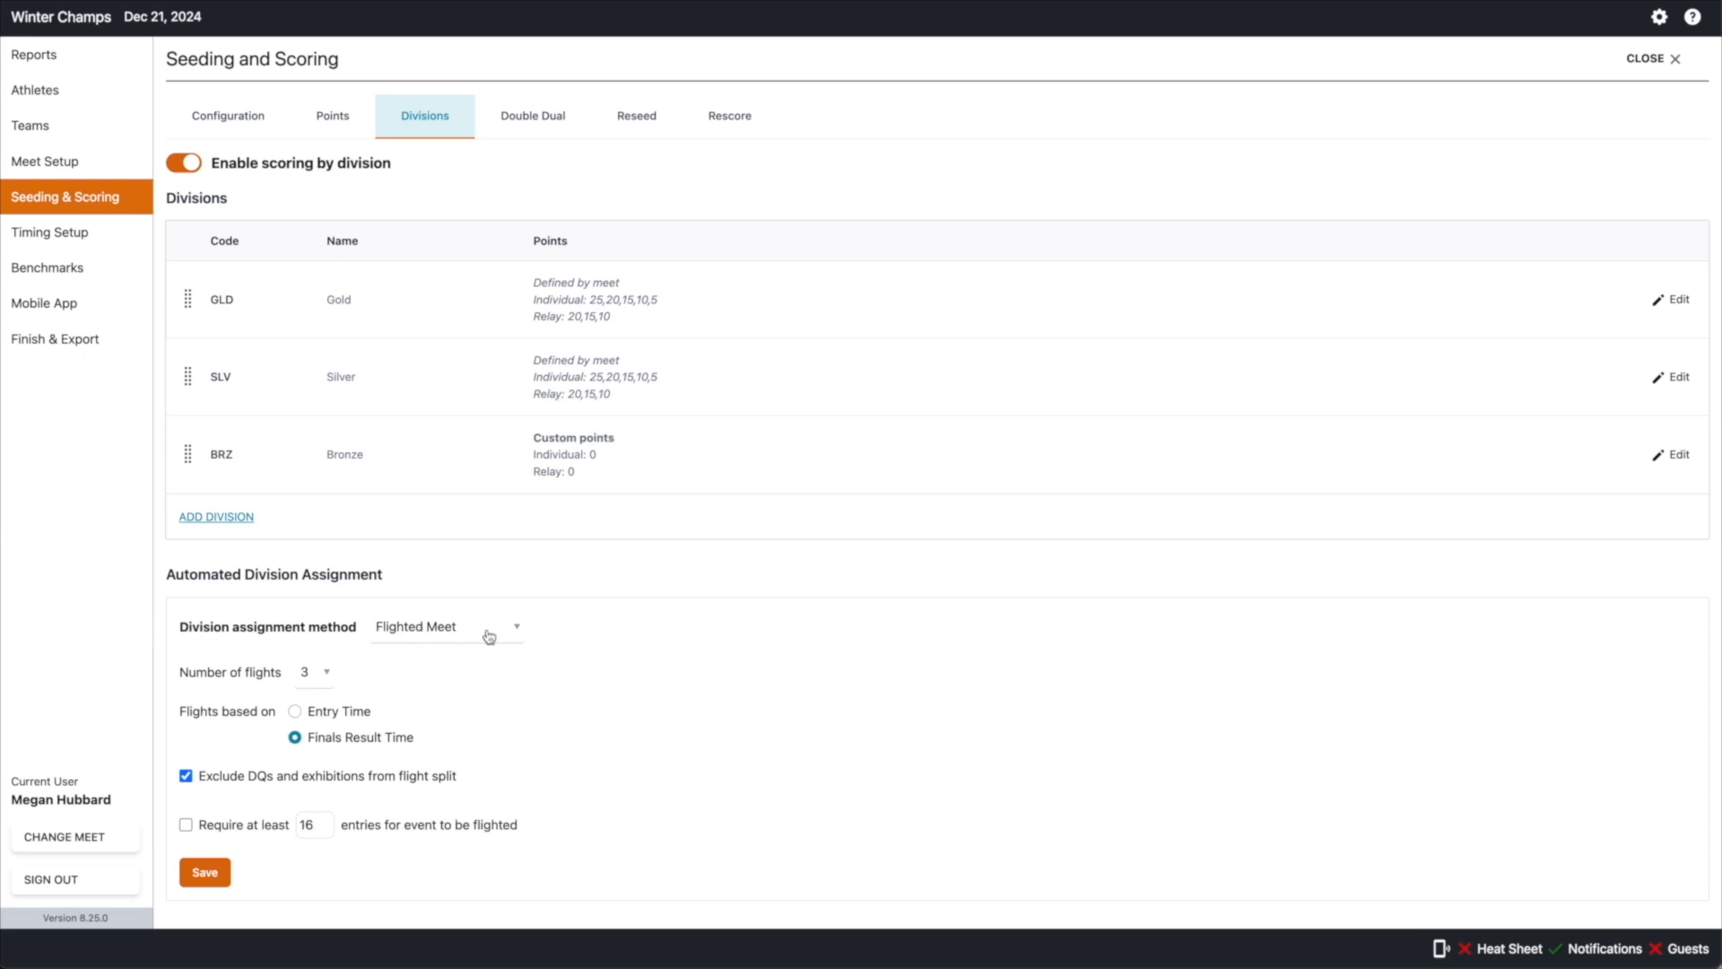
- Set the division assignment method to None, save with rescoring of all events, and check the divisions in event 1, heat 1
{"action": "left_click", "coordinate": [418, 634]}
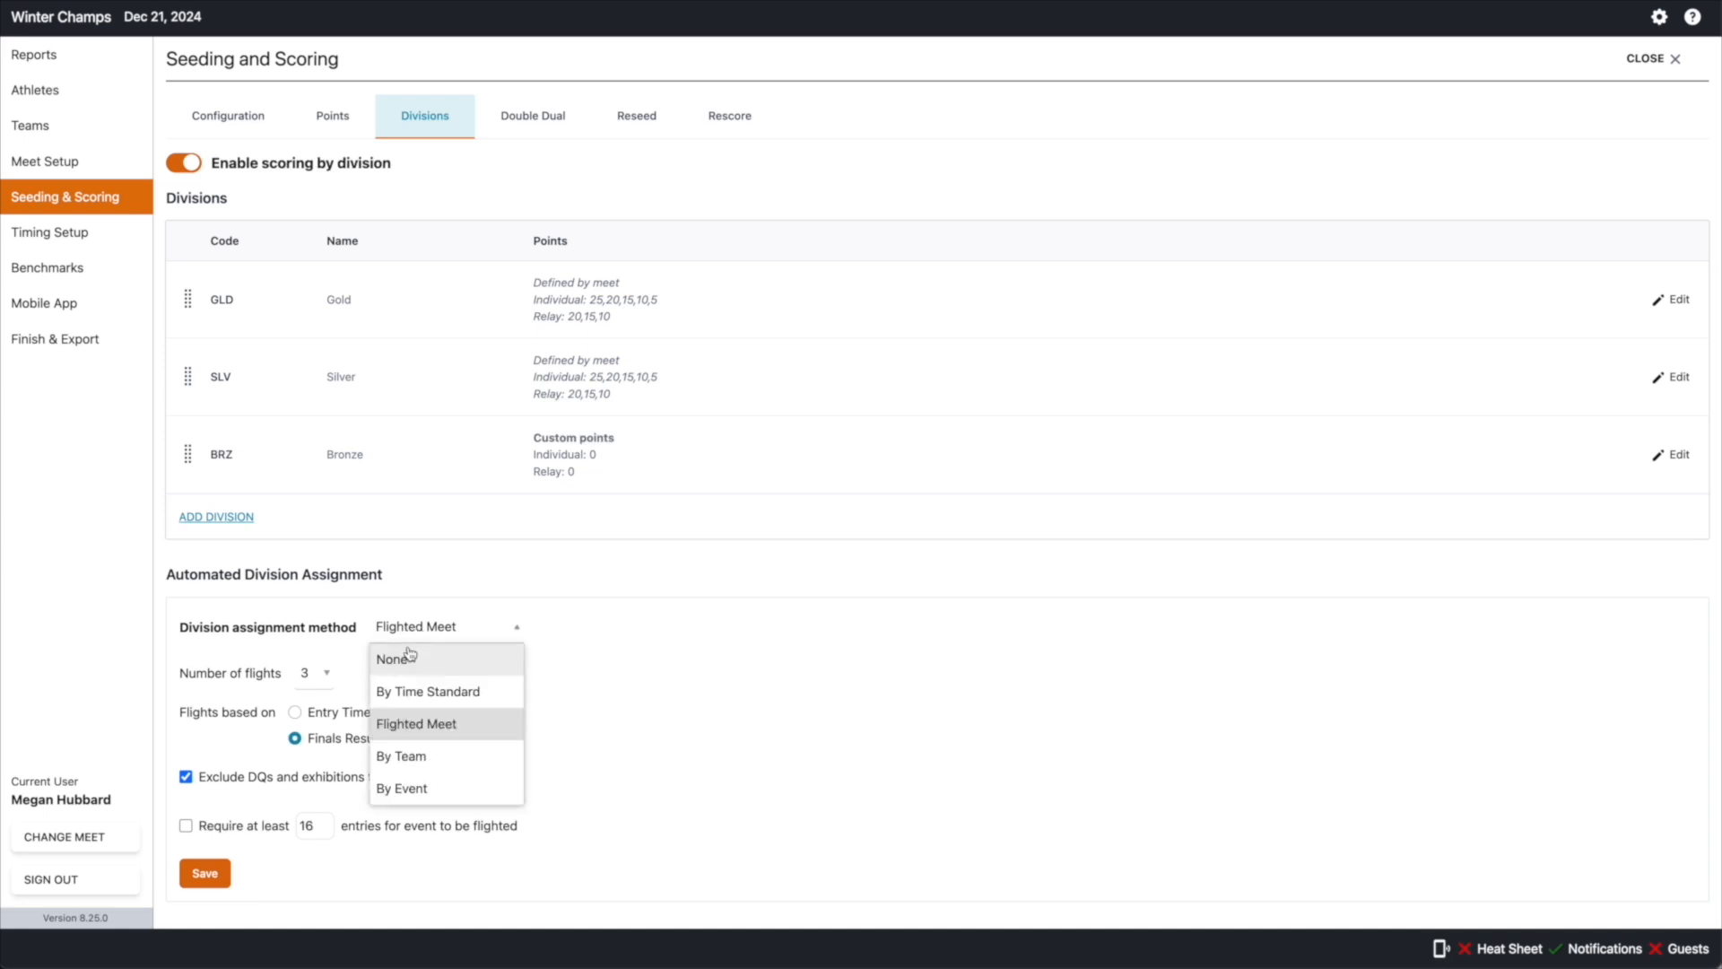
{"action": "left_click", "coordinate": [401, 664]}
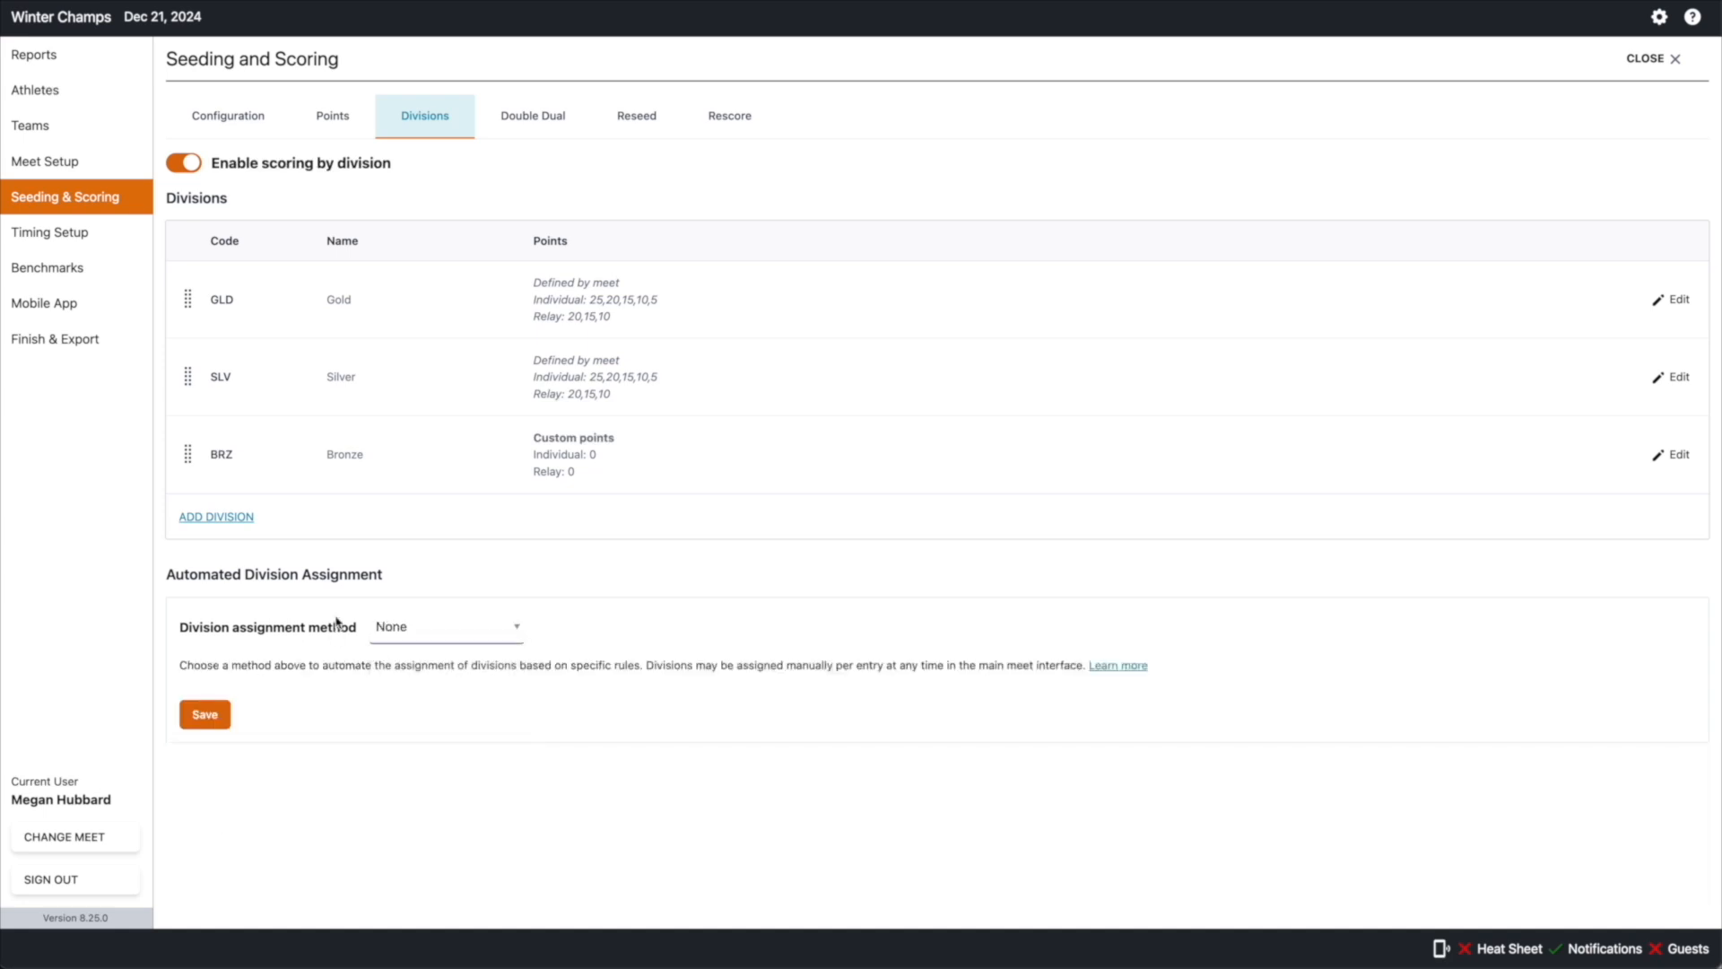
{"action": "left_click", "coordinate": [216, 720]}
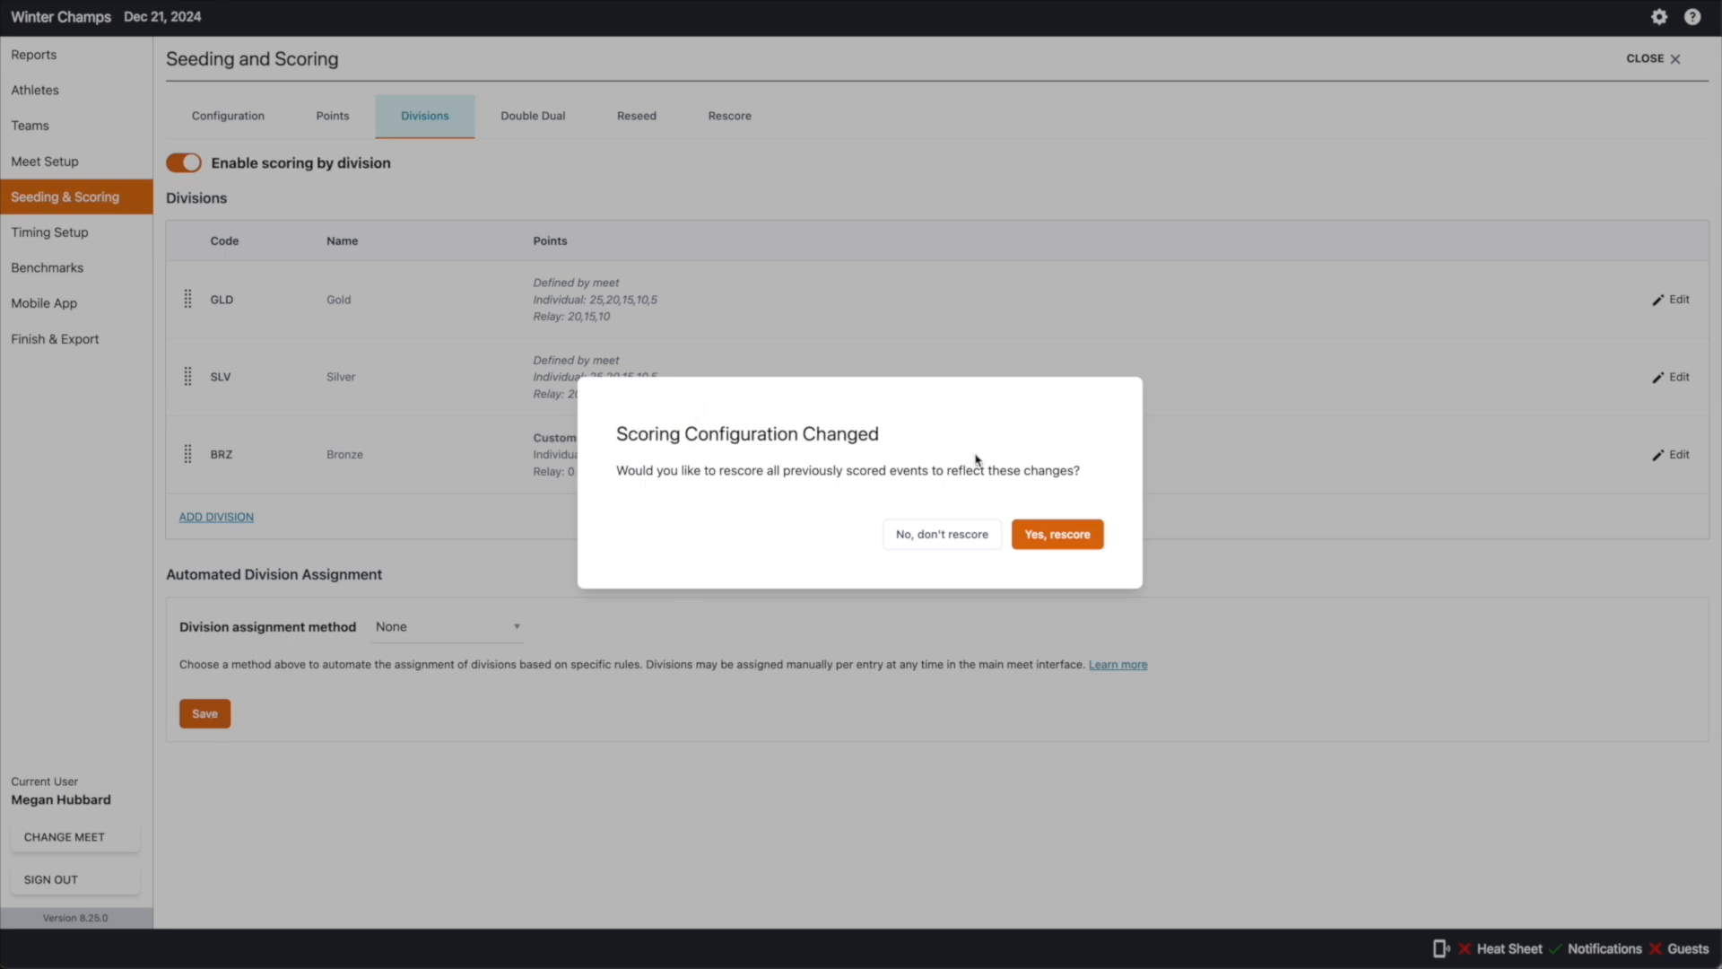
{"action": "left_click", "coordinate": [1053, 535]}
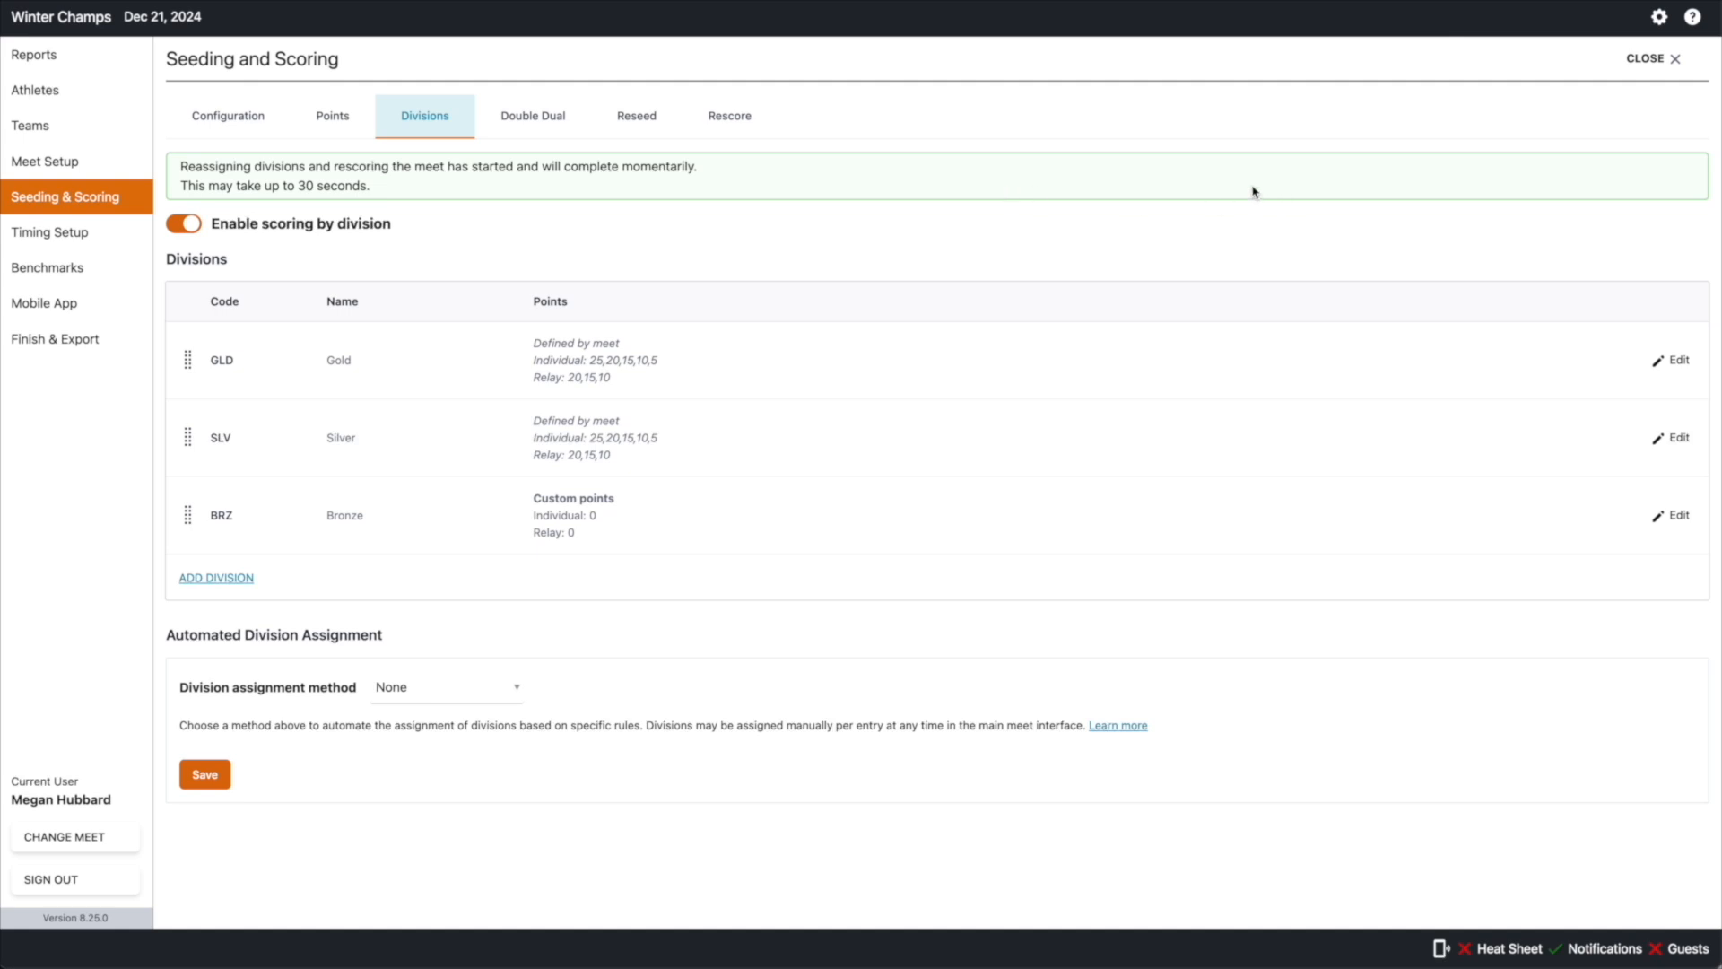
{"action": "left_click", "coordinate": [1655, 65]}
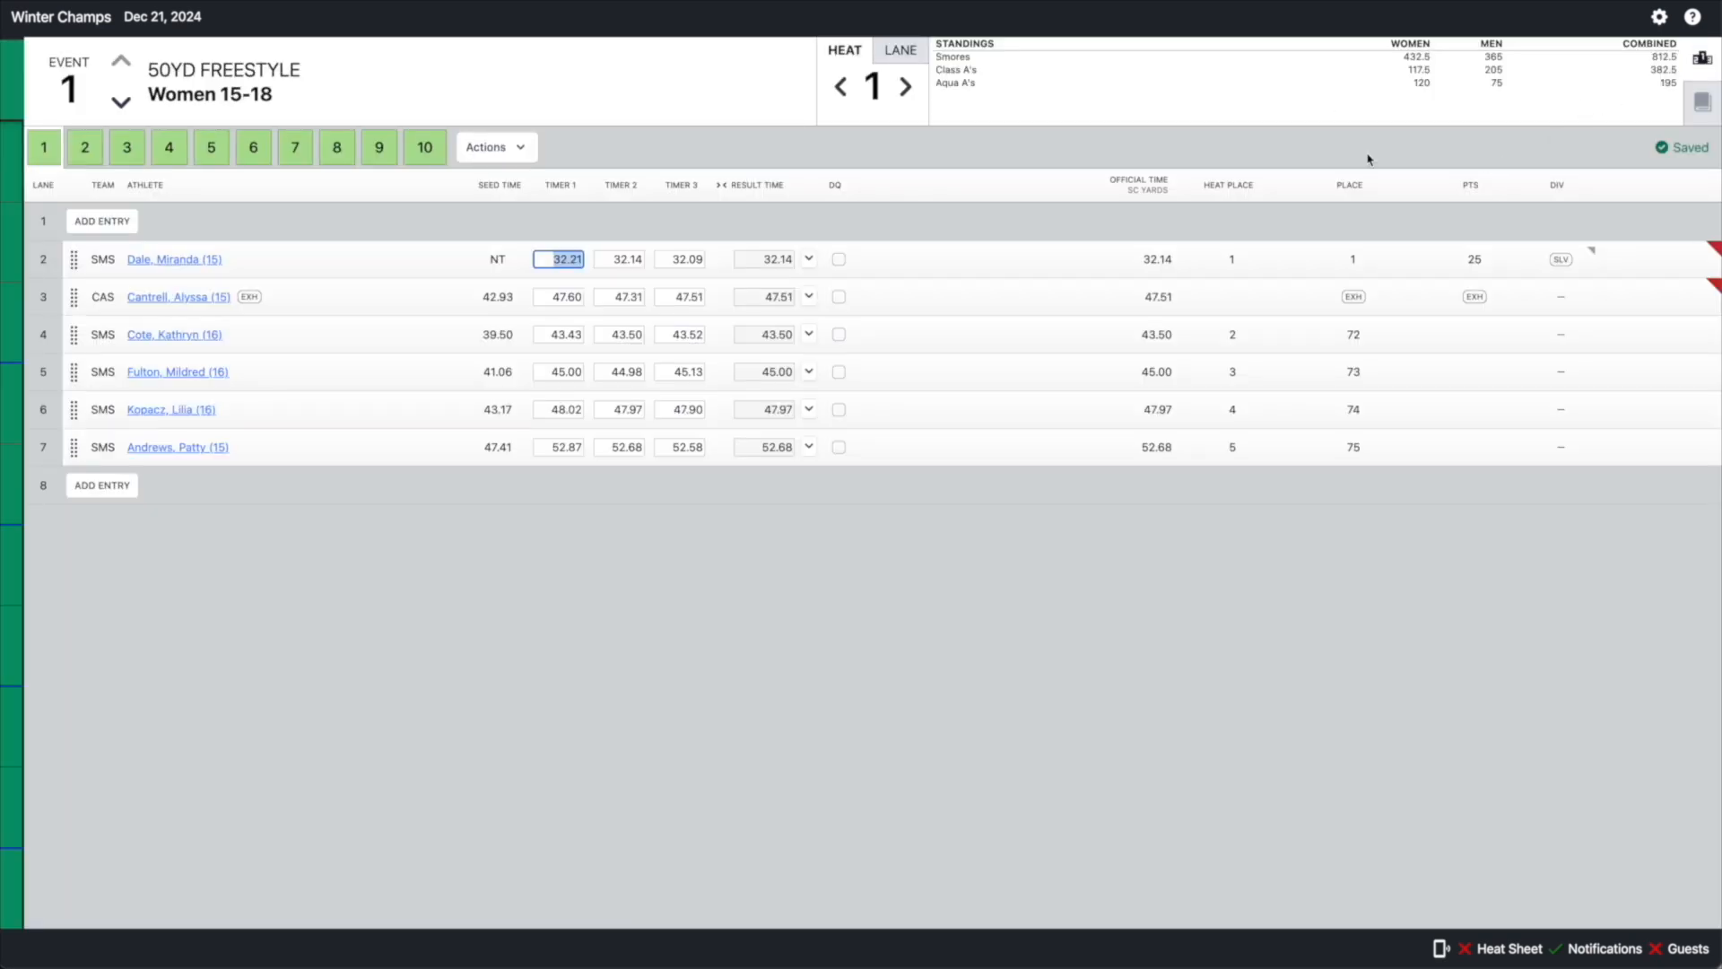
{"action": "mouse_move", "coordinate": [1566, 281]}
- Disable scoring by division for the meet and return to event 1, heat 1
{"action": "left_click", "coordinate": [1660, 17]}
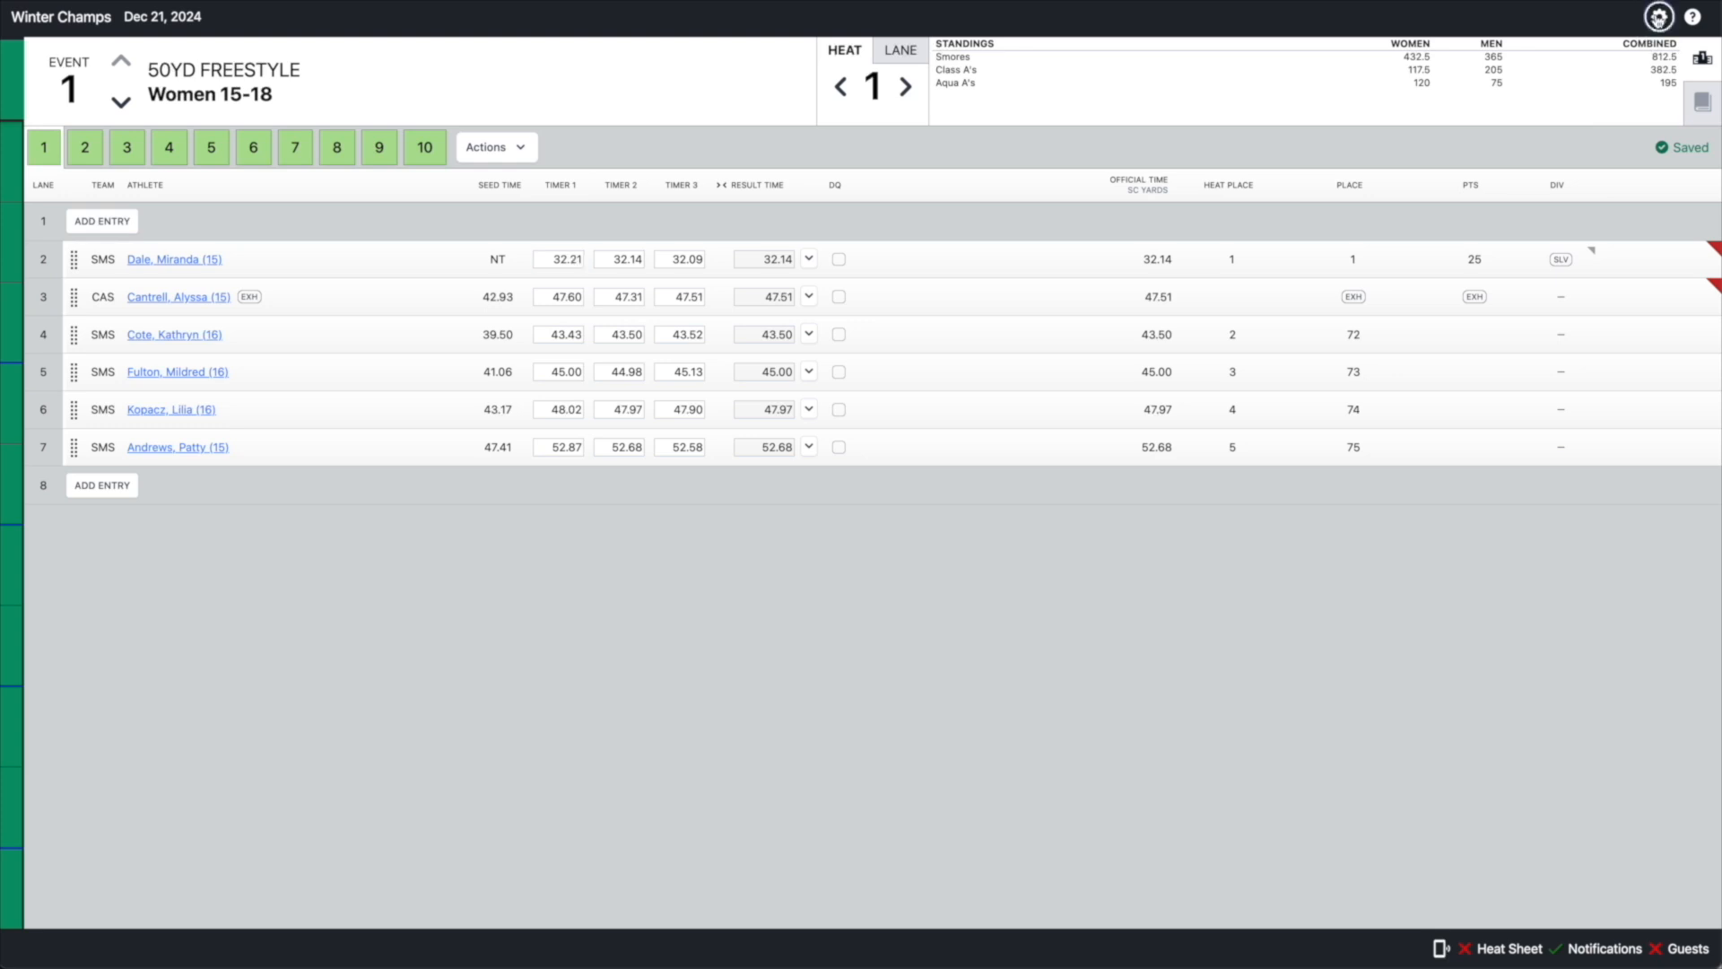
{"action": "left_click", "coordinate": [56, 199]}
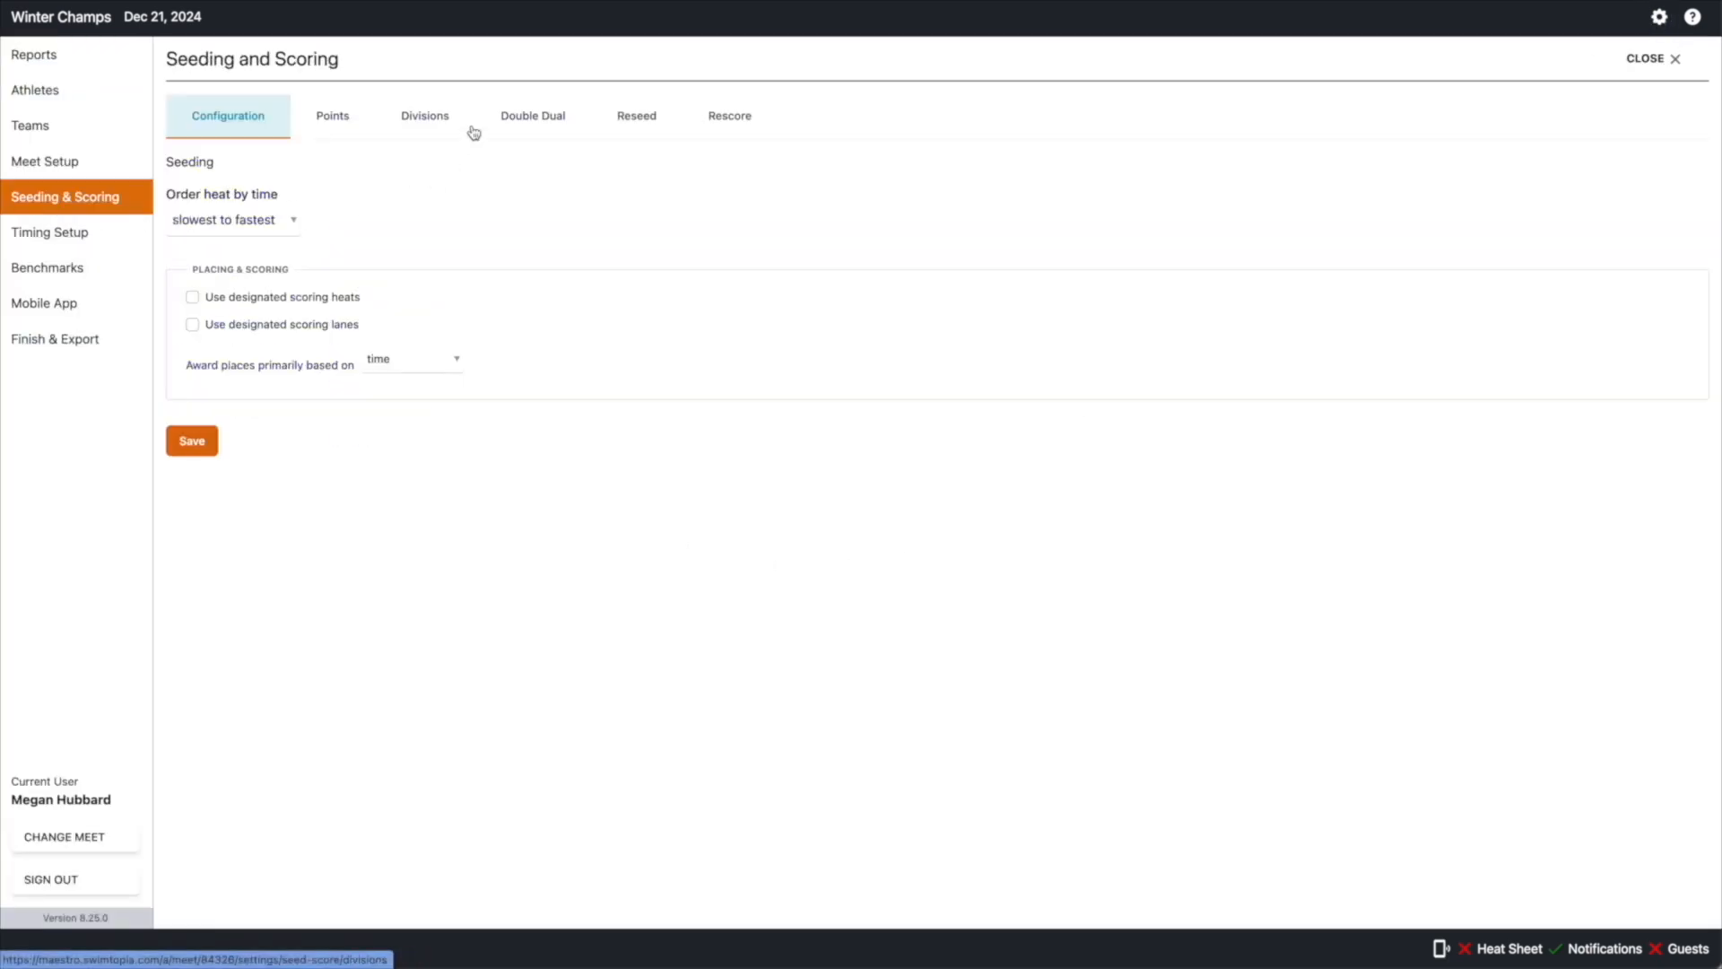
{"action": "left_click", "coordinate": [436, 125]}
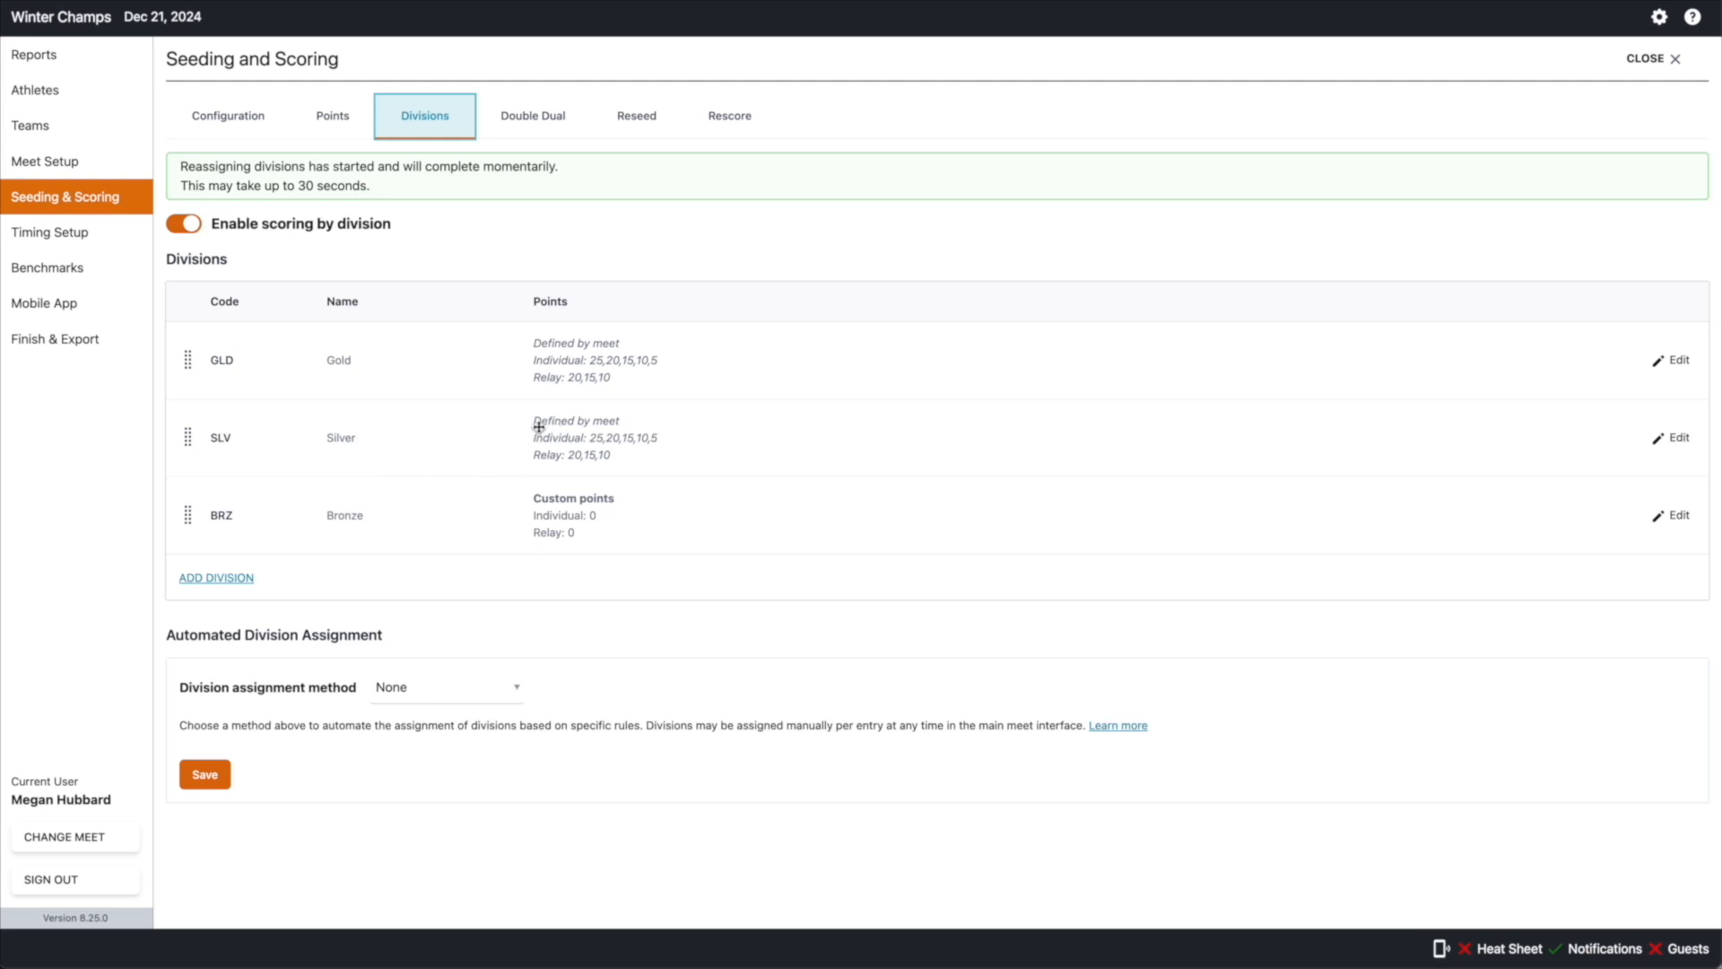
{"action": "left_click", "coordinate": [194, 231]}
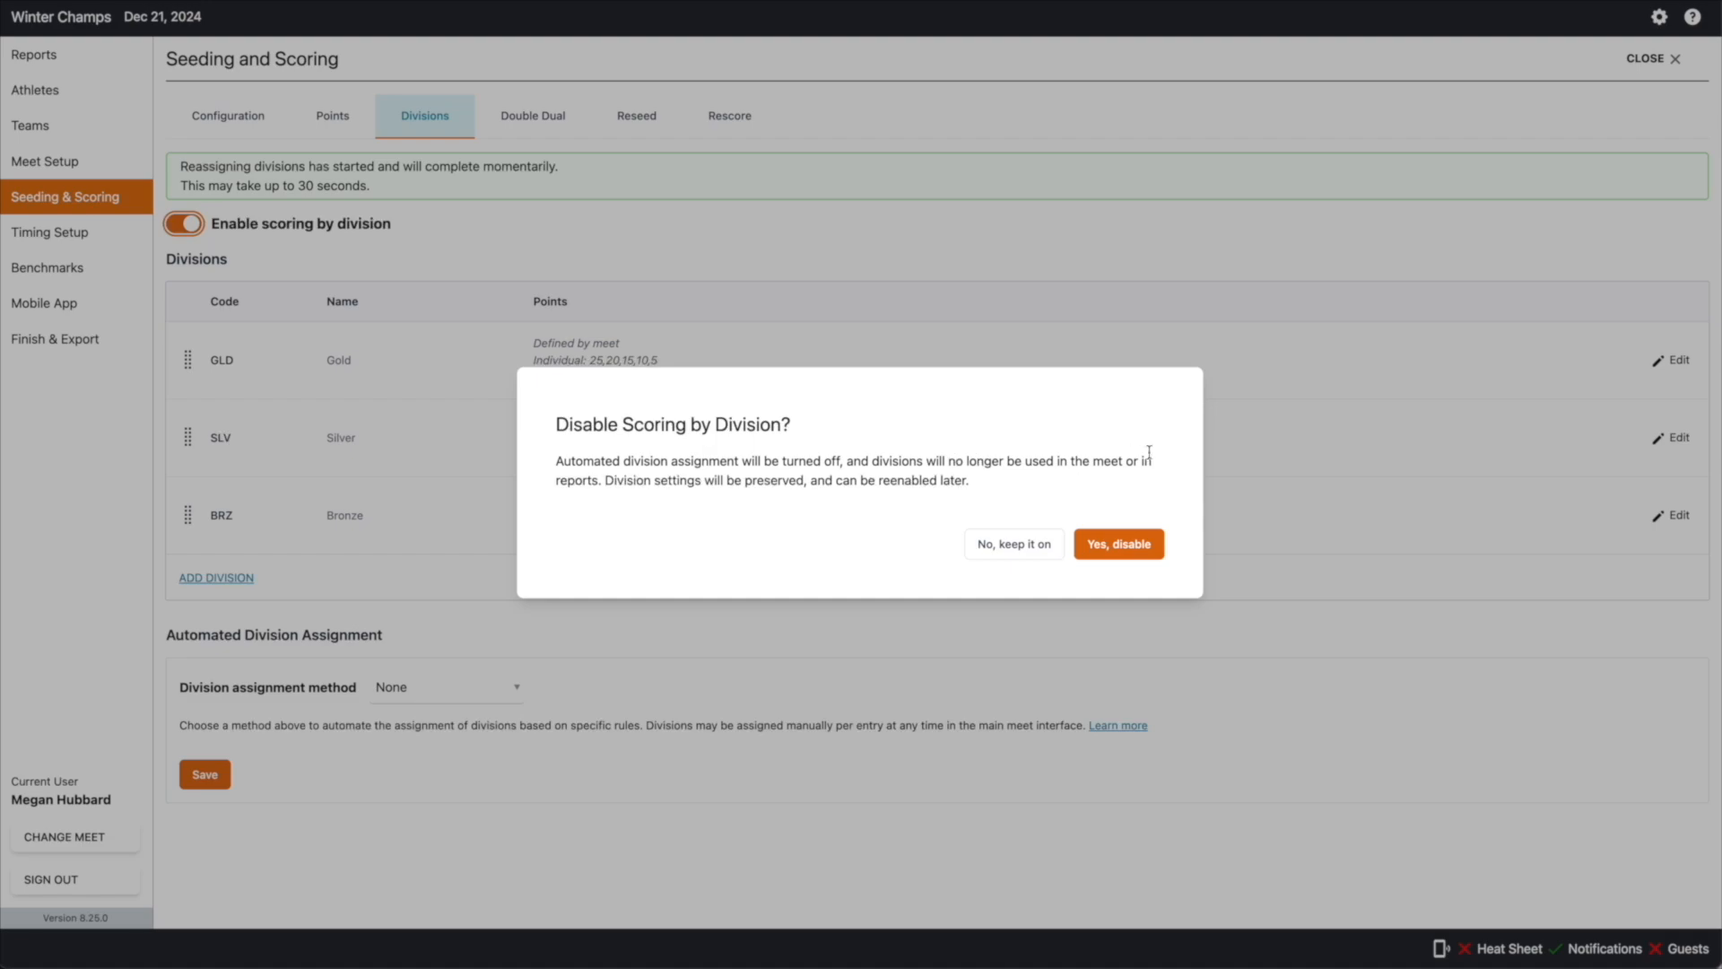
{"action": "left_click", "coordinate": [1127, 545]}
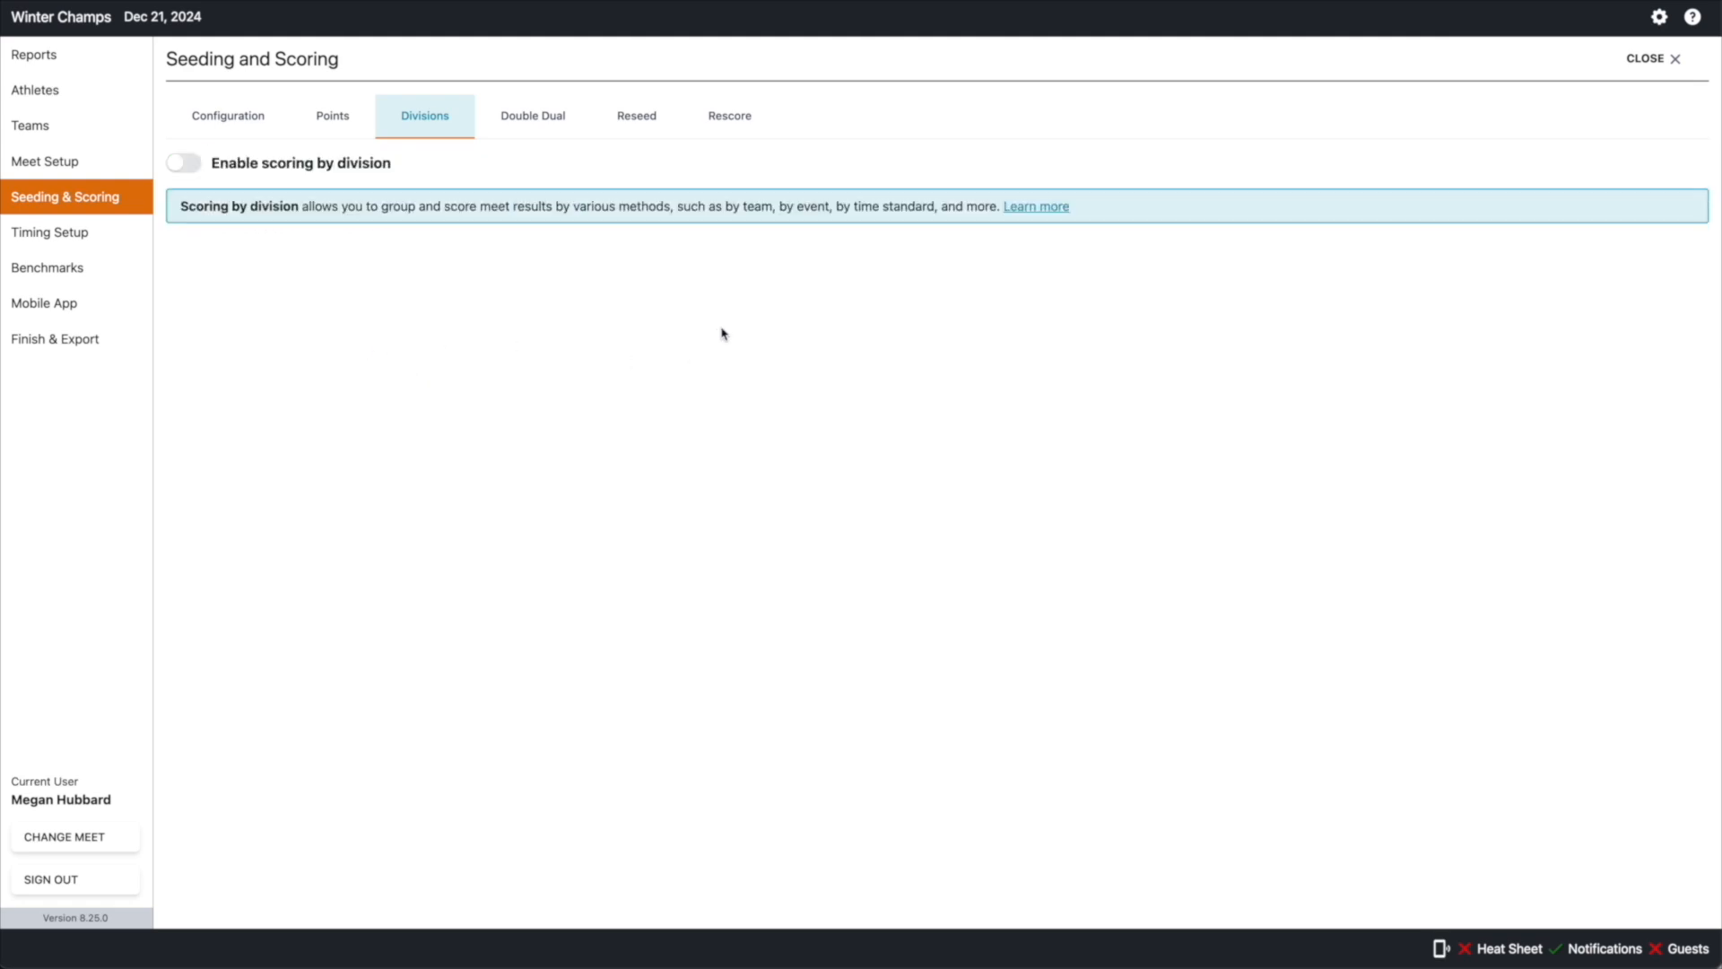
{"action": "left_click", "coordinate": [1636, 63]}
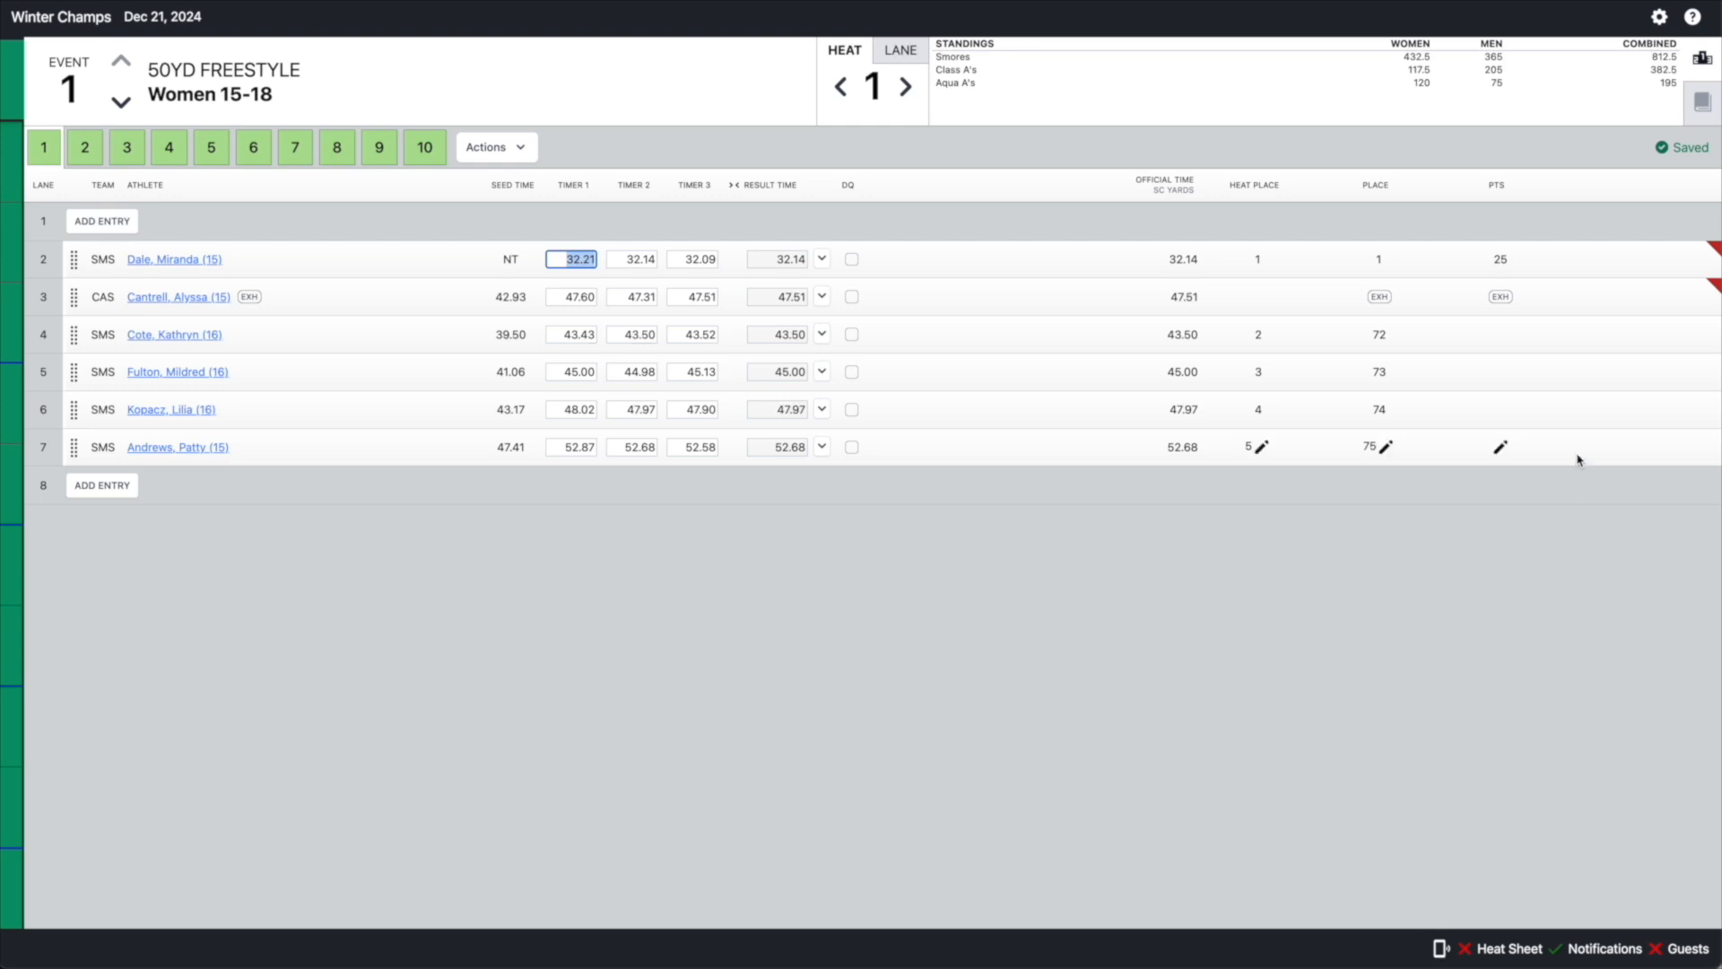
- Check the Team Scores report with grouping by division switched off and on, and review the Results report
{"action": "left_click", "coordinate": [1660, 16]}
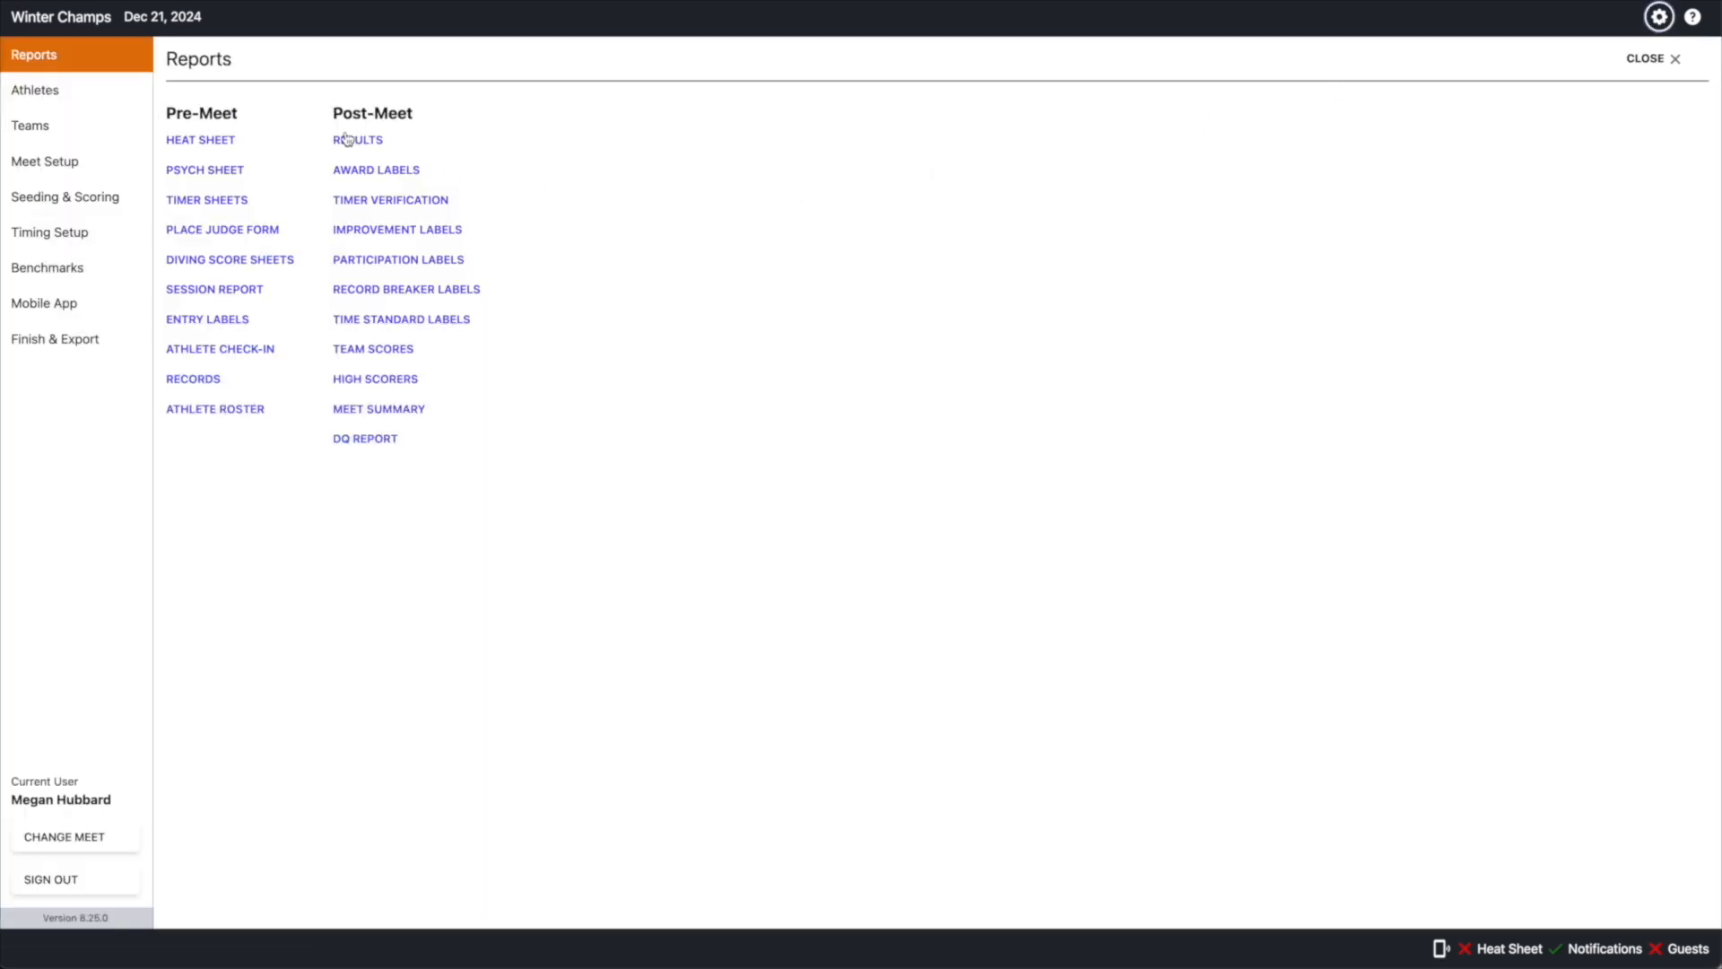
{"action": "left_click", "coordinate": [359, 351]}
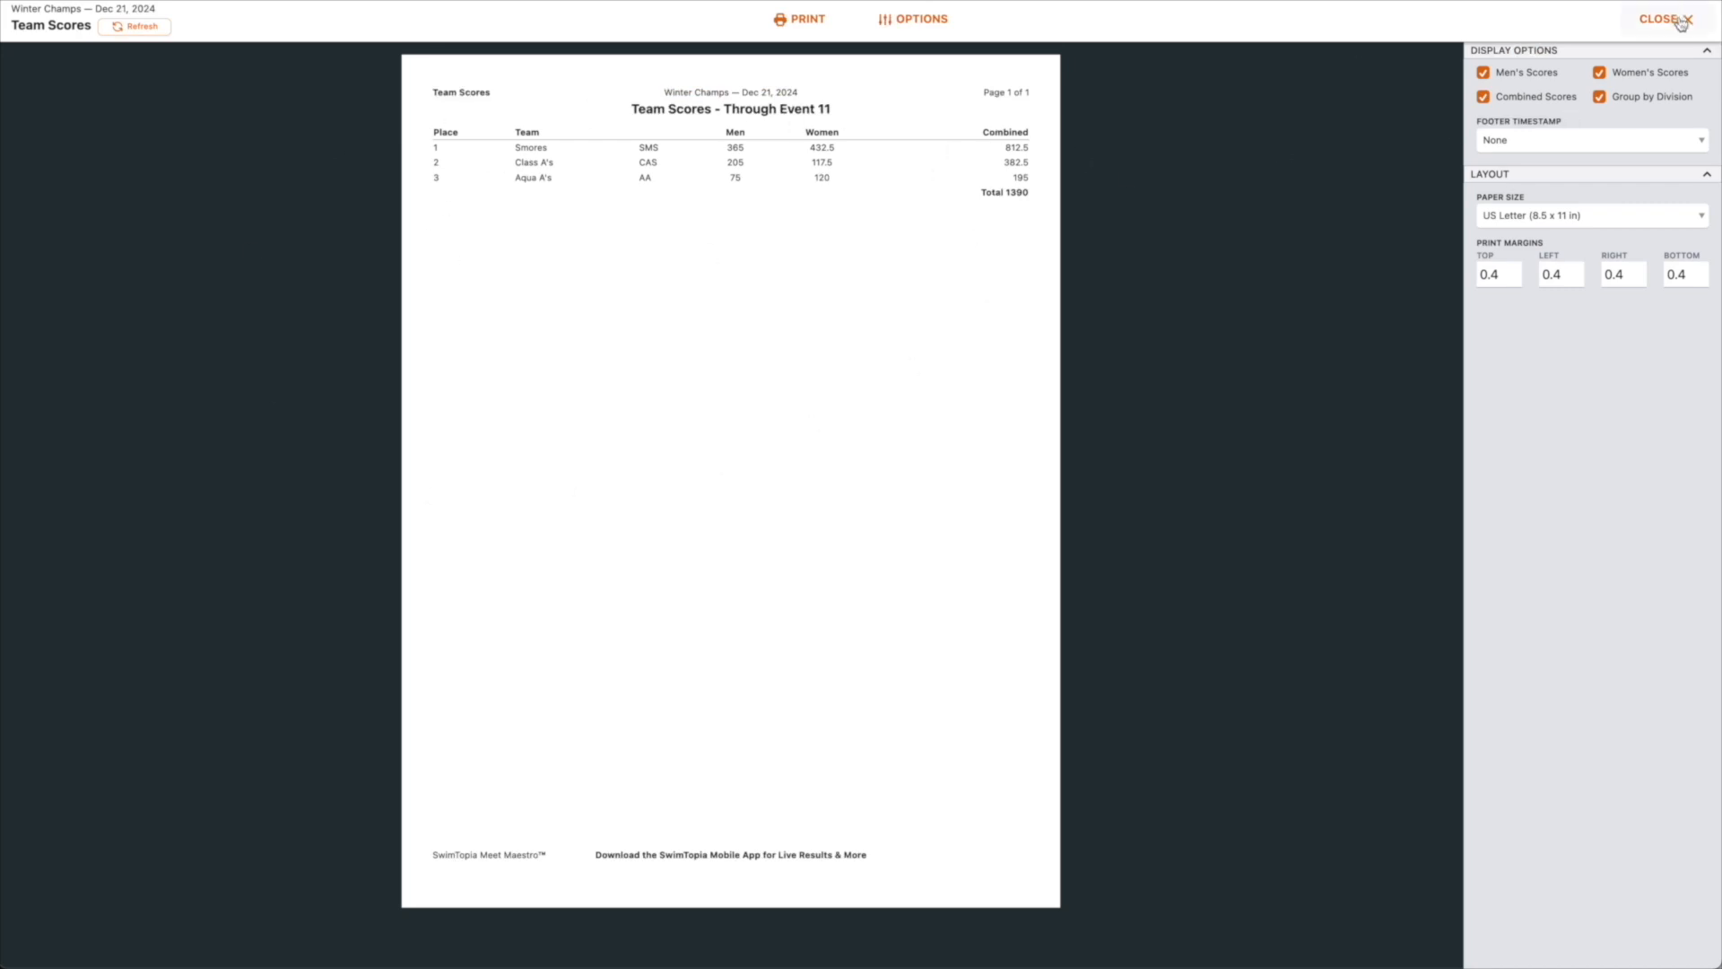
{"action": "left_click", "coordinate": [1600, 98]}
{"action": "left_click", "coordinate": [1600, 98]}
{"action": "left_click", "coordinate": [1669, 22]}
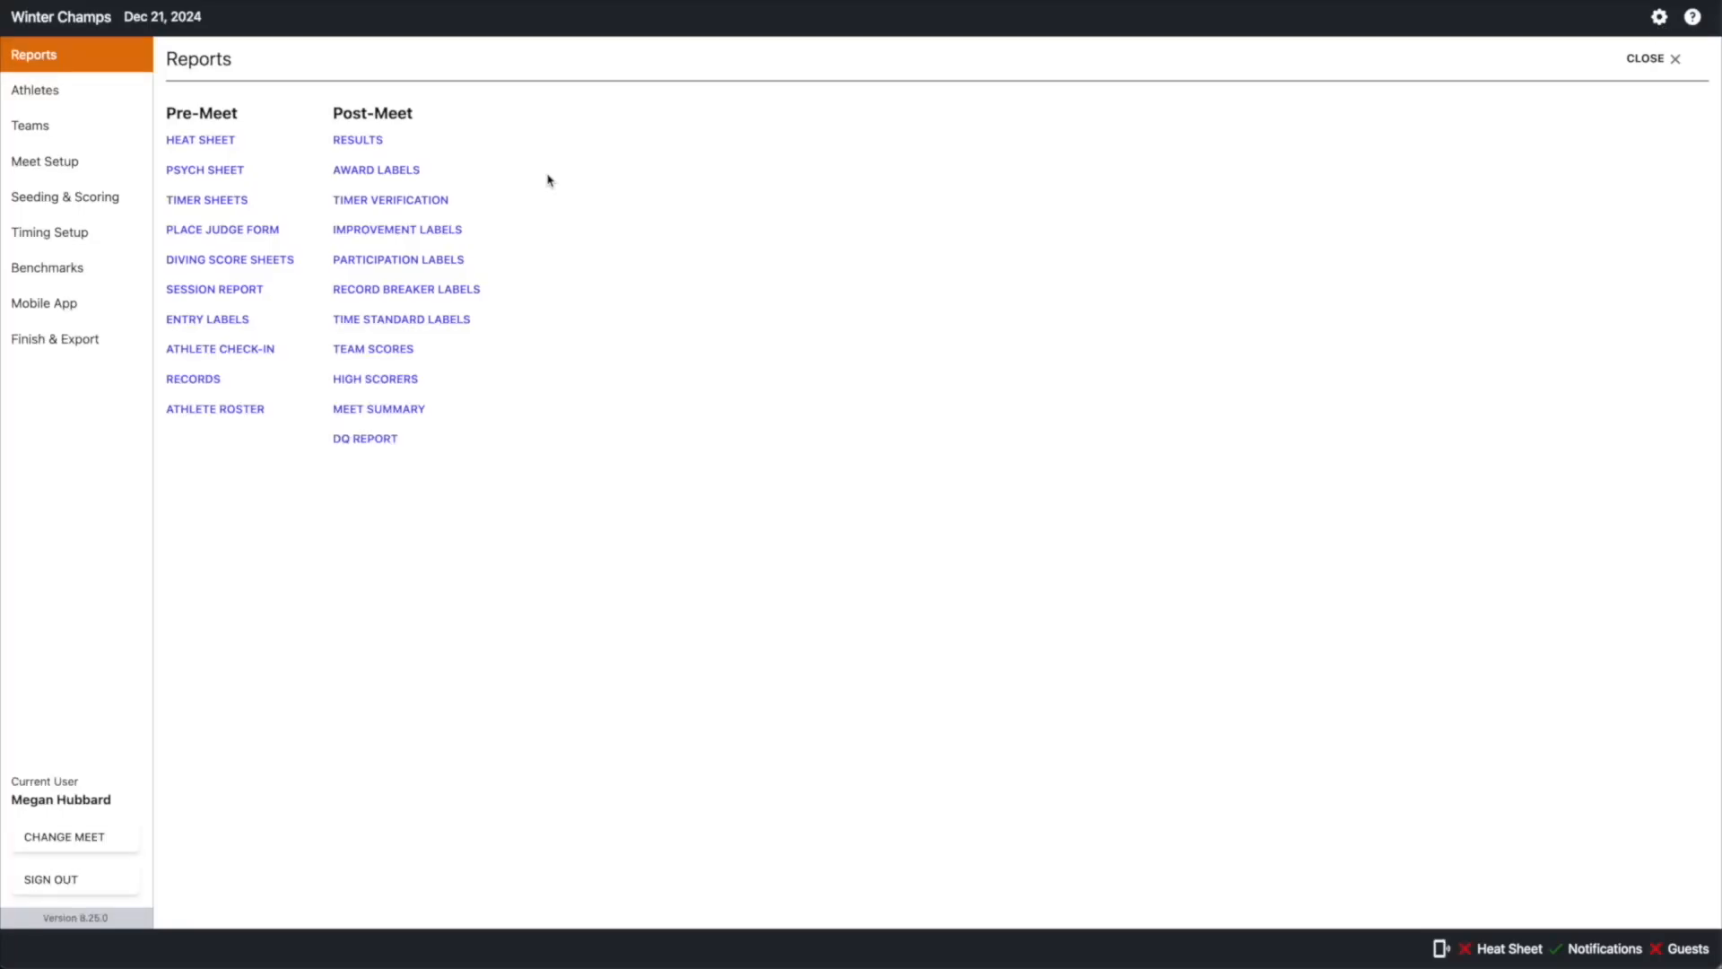
{"action": "left_click", "coordinate": [355, 141]}
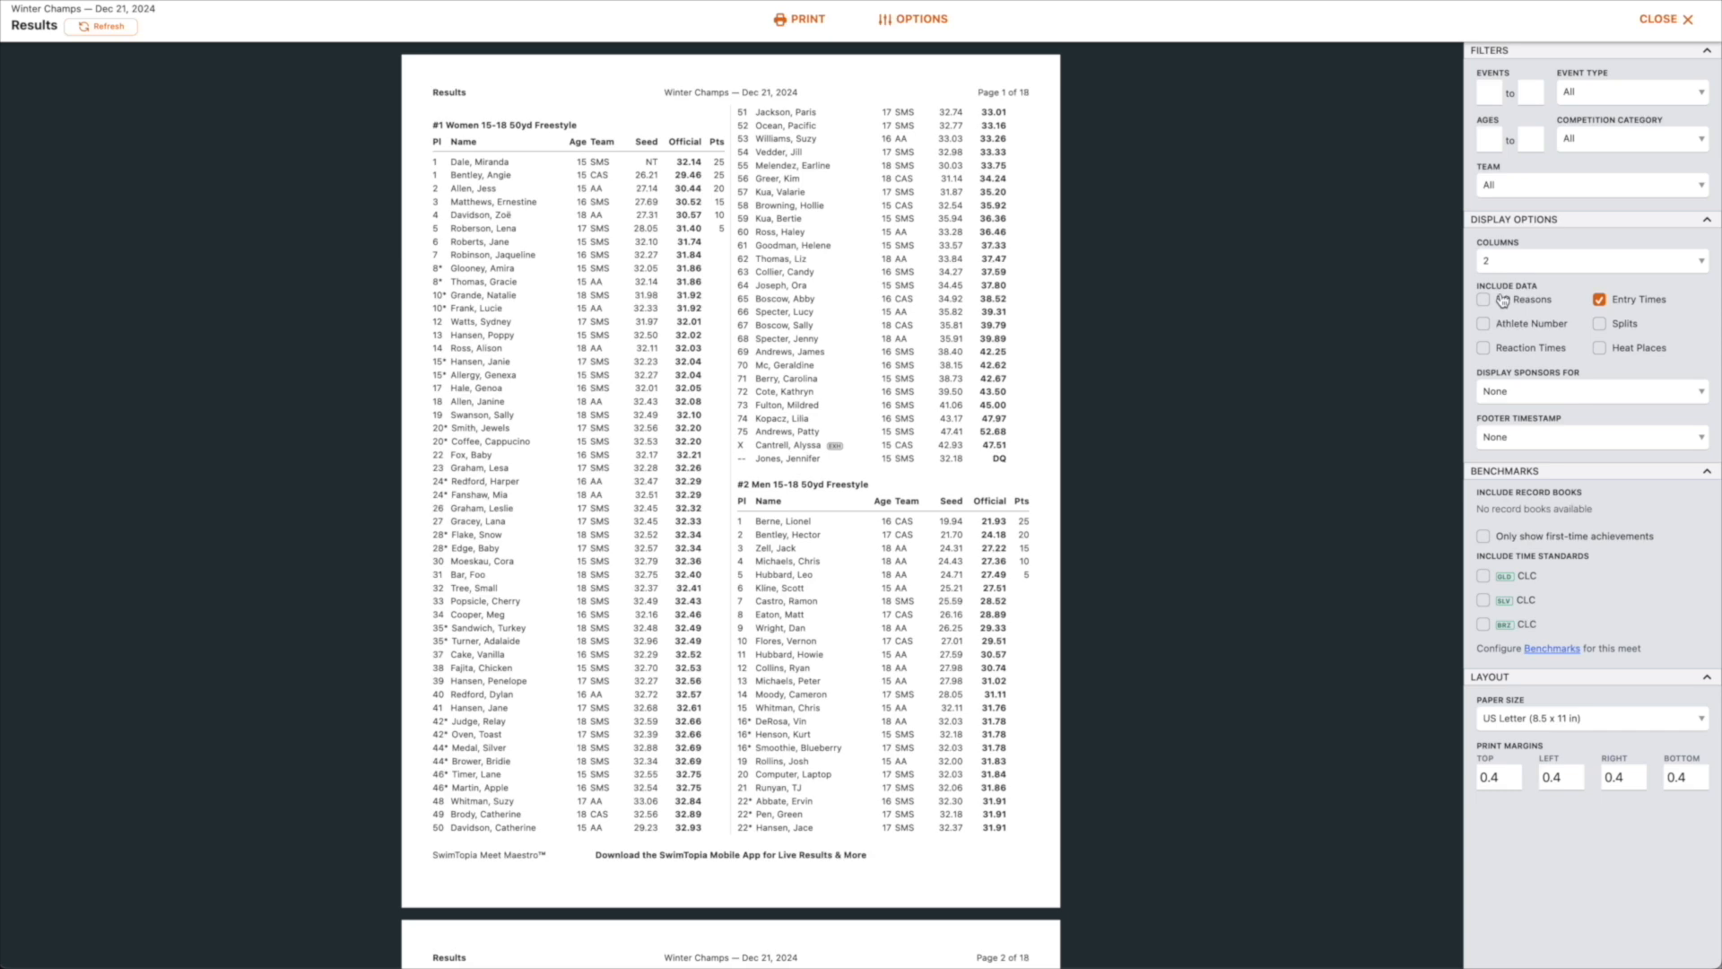
{"action": "left_click", "coordinate": [1667, 22]}
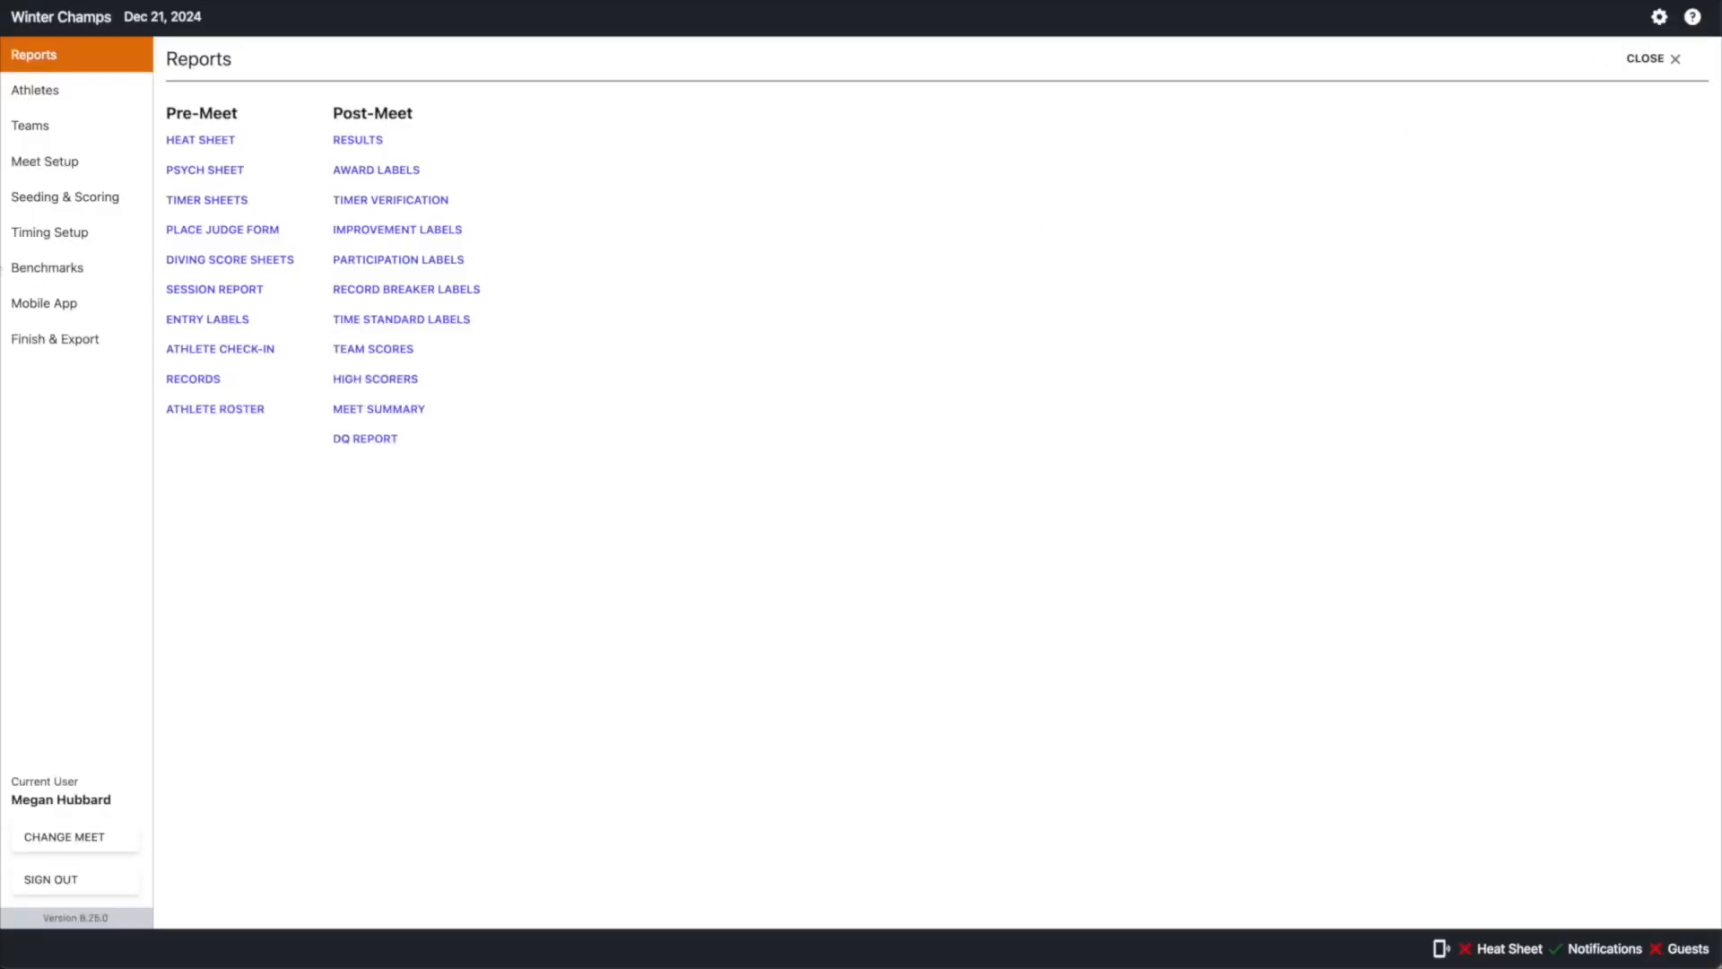
- Re-enable scoring by division and choose Flighted Meet as the division assignment method
{"action": "left_click", "coordinate": [60, 203]}
{"action": "left_click", "coordinate": [423, 133]}
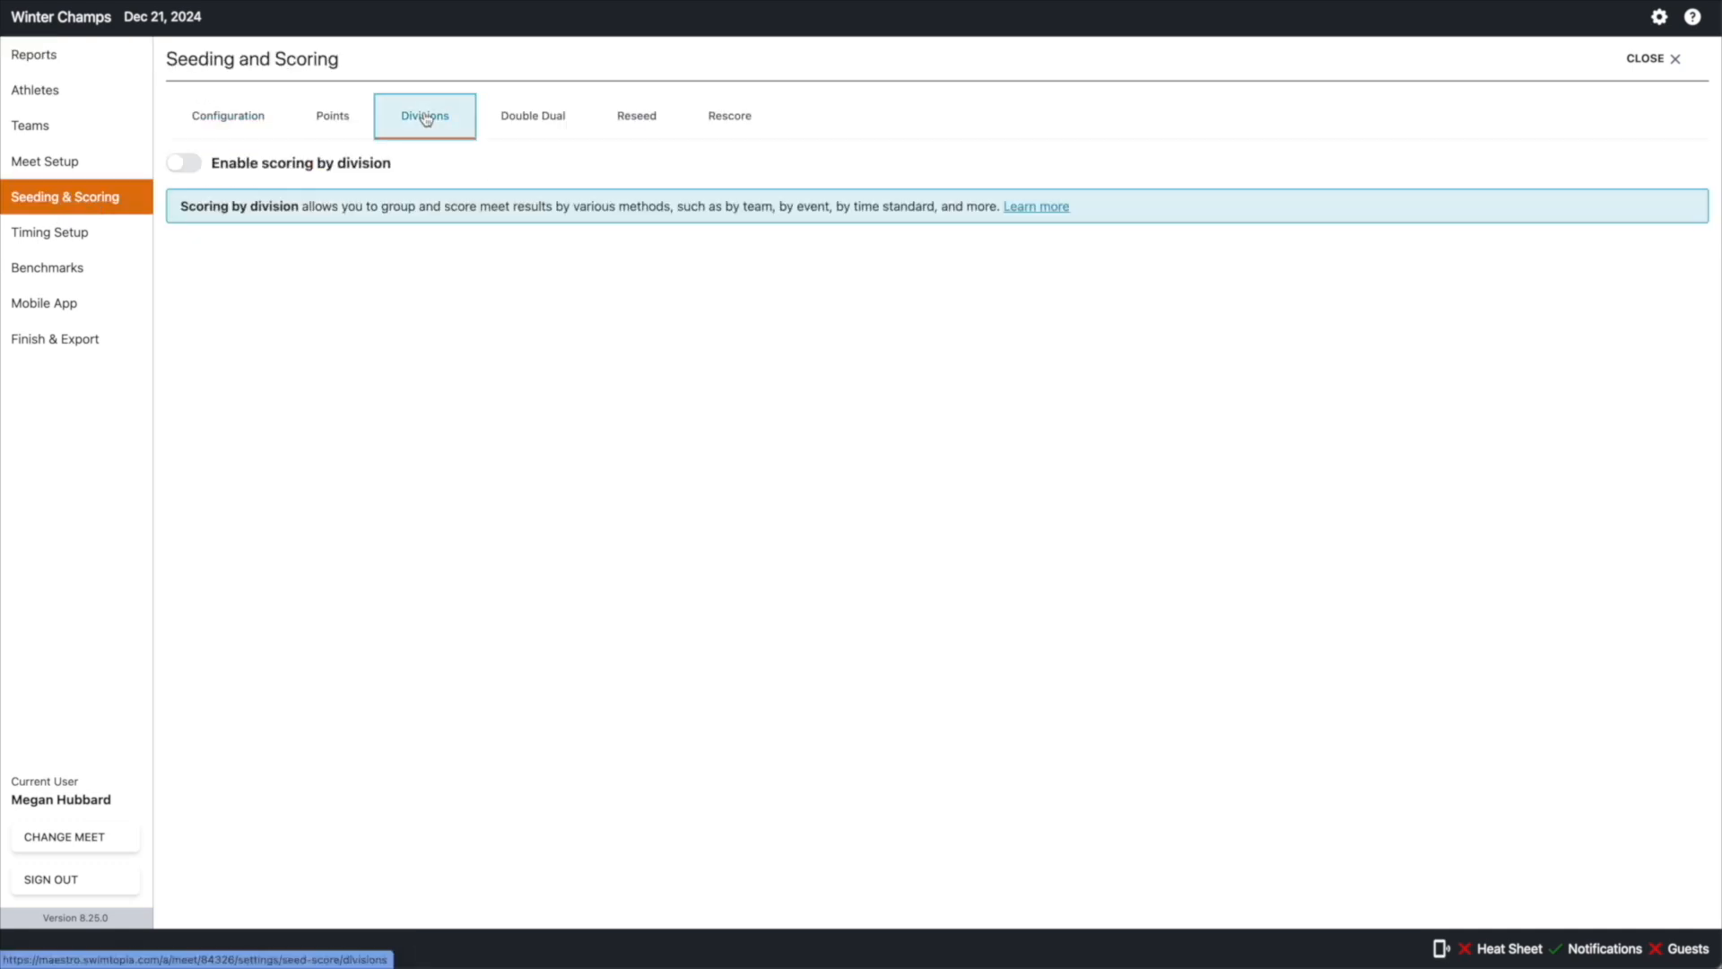
{"action": "left_click", "coordinate": [179, 165]}
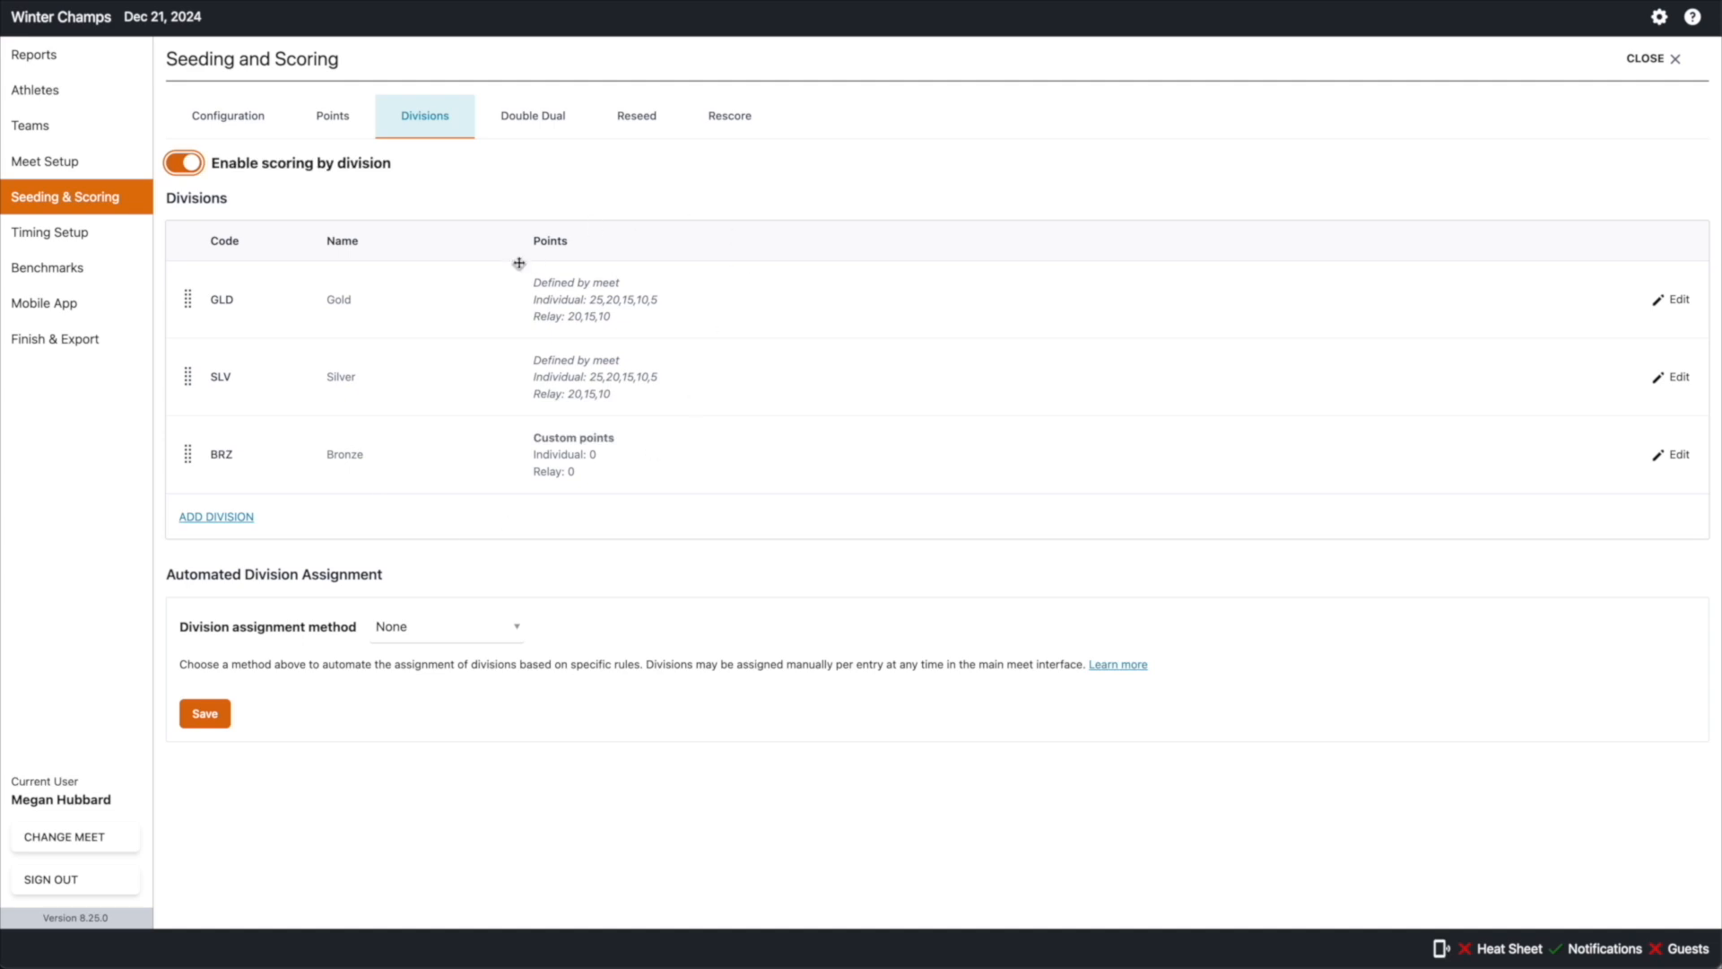
{"action": "left_click", "coordinate": [425, 631]}
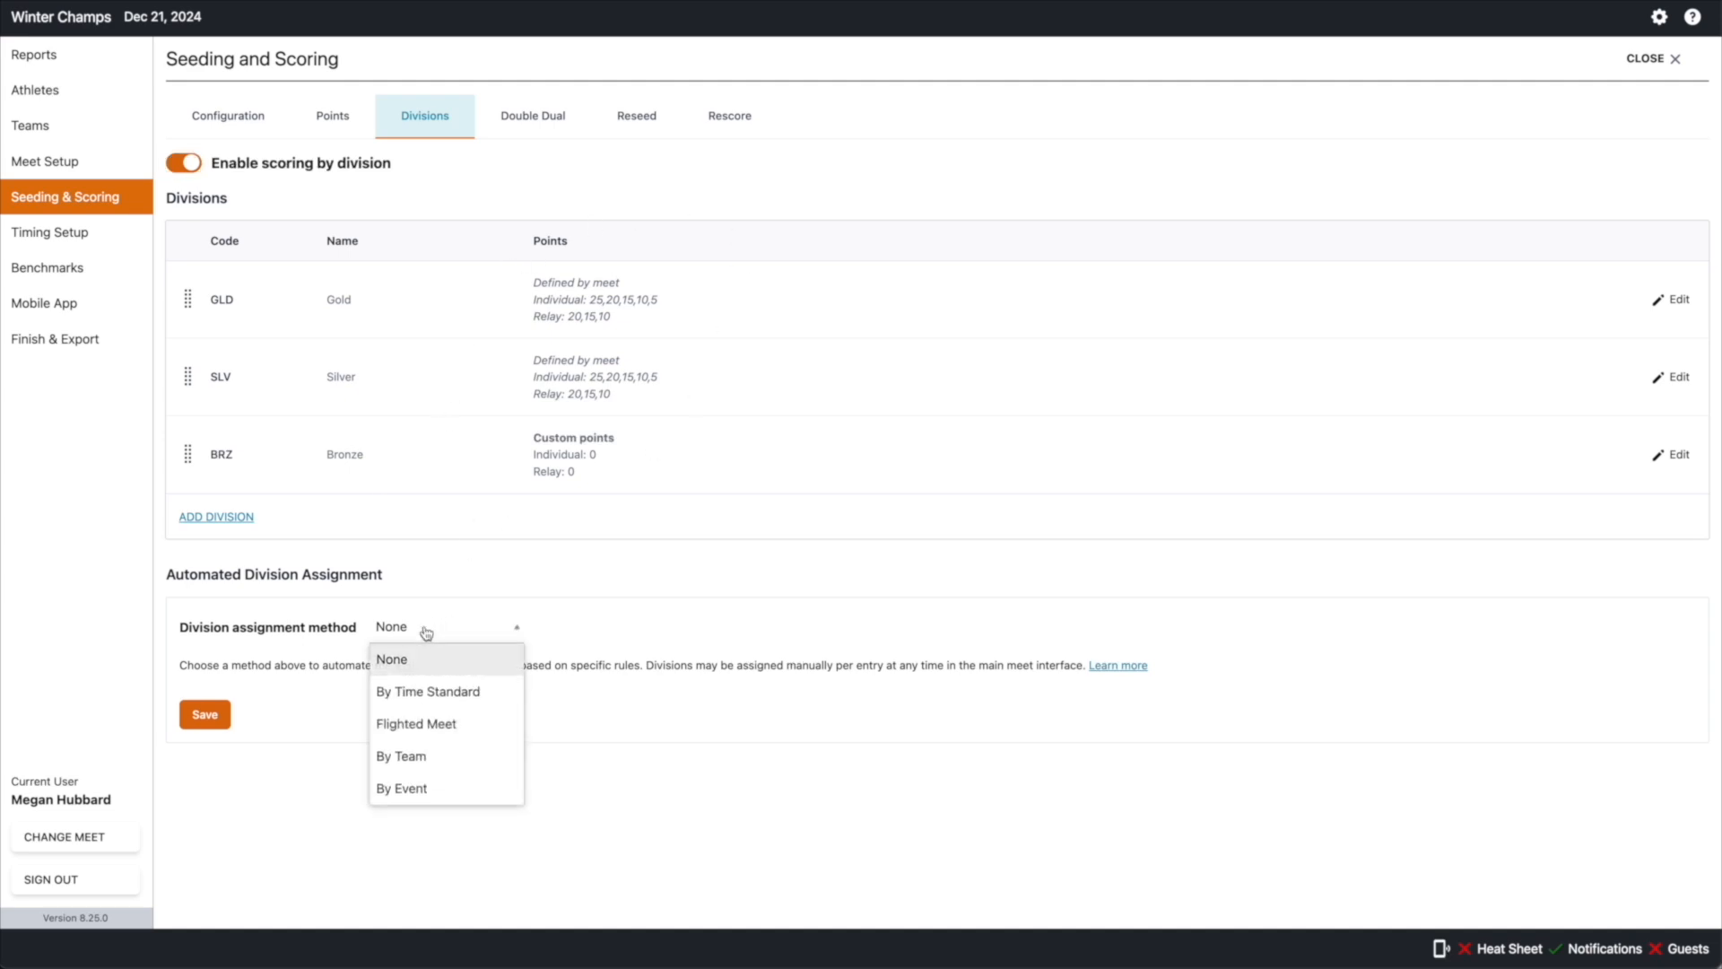
{"action": "left_click", "coordinate": [426, 728]}
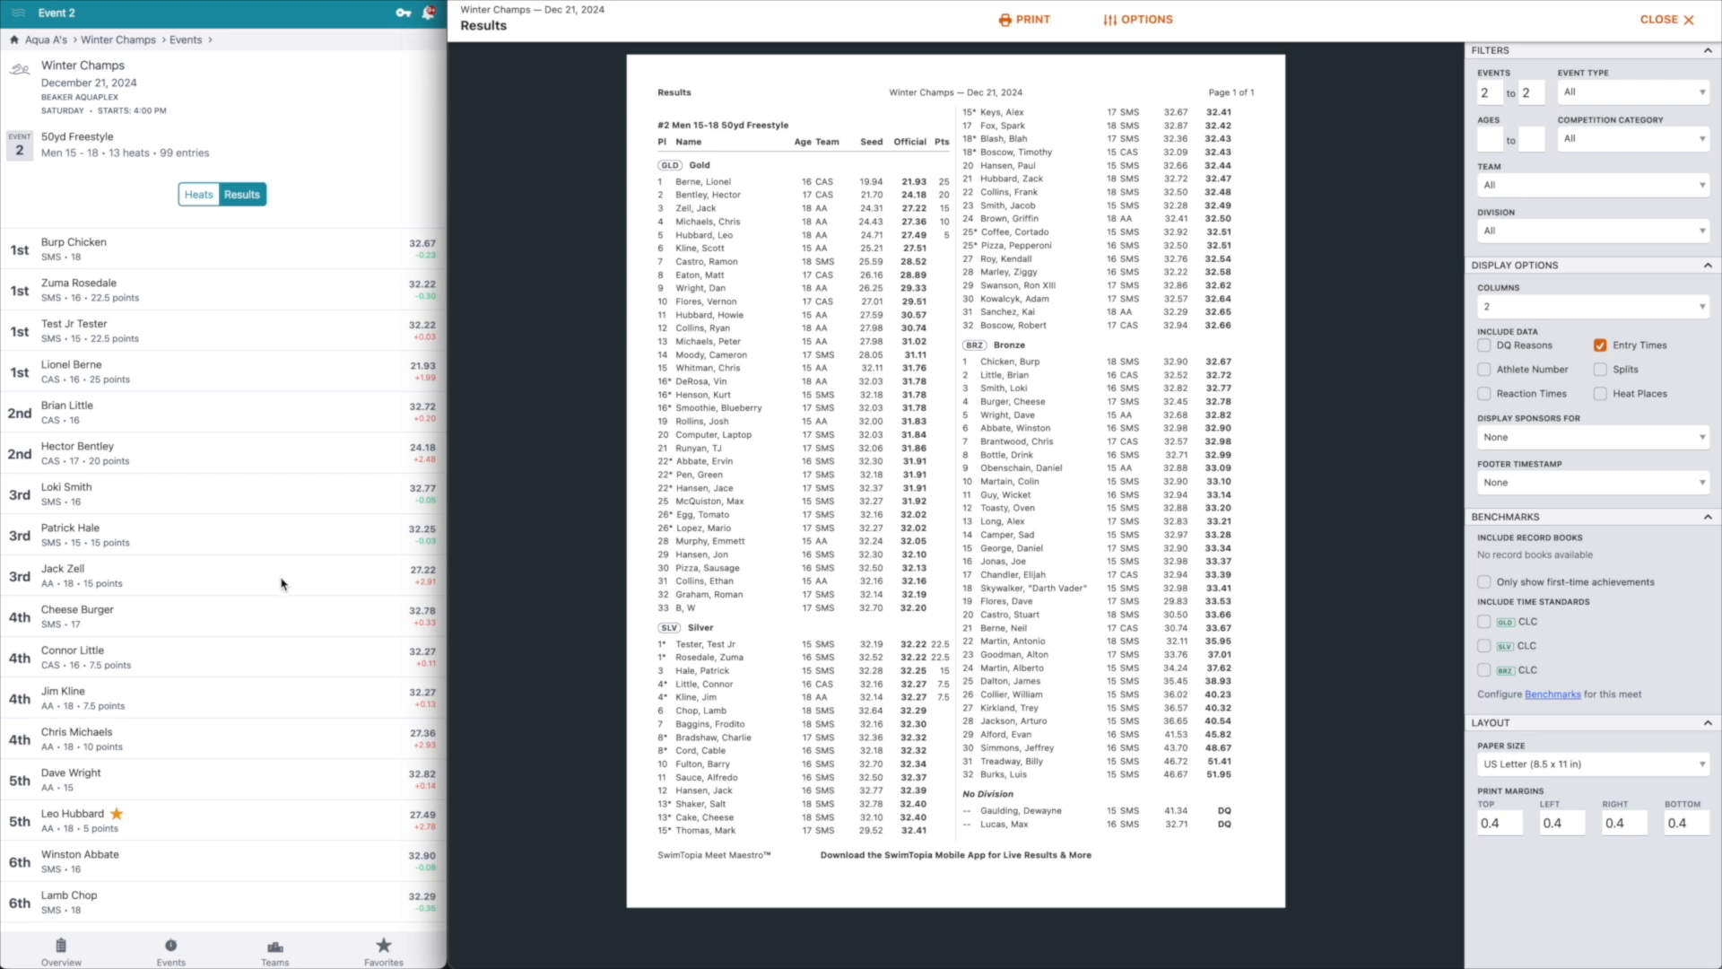
- Close the Results report, open the Team Scores report, and show the teams in the mobile app for comparison
{"action": "left_click", "coordinate": [1669, 13]}
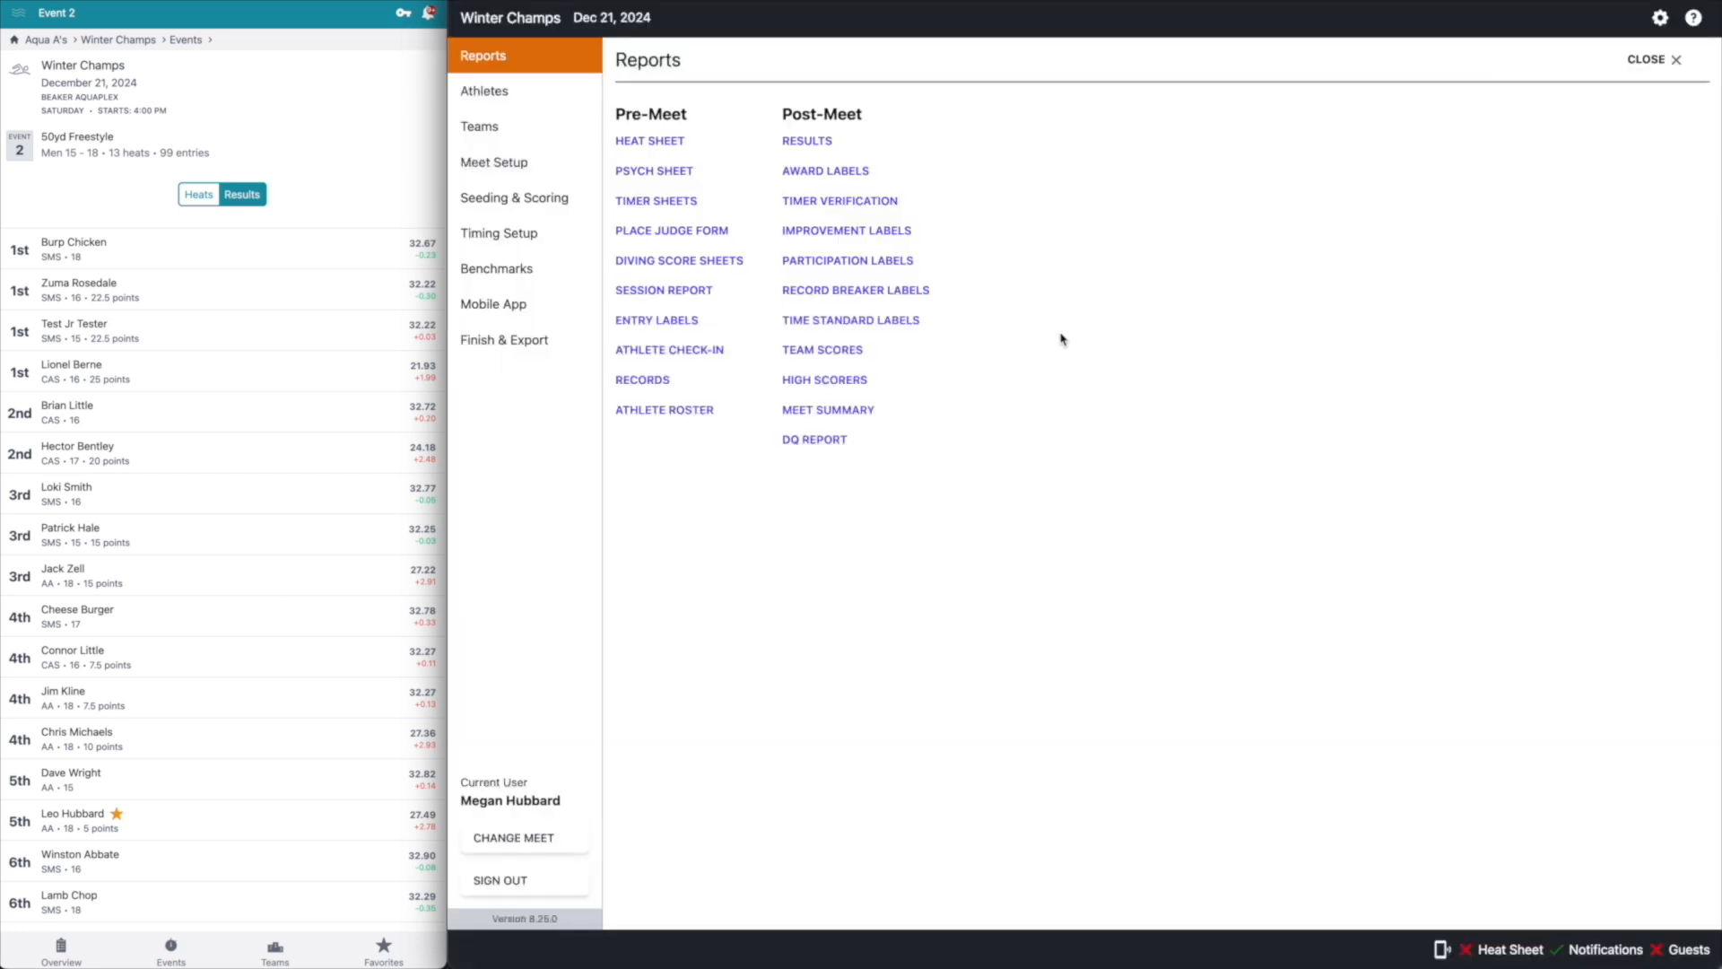
{"action": "left_click", "coordinate": [841, 349]}
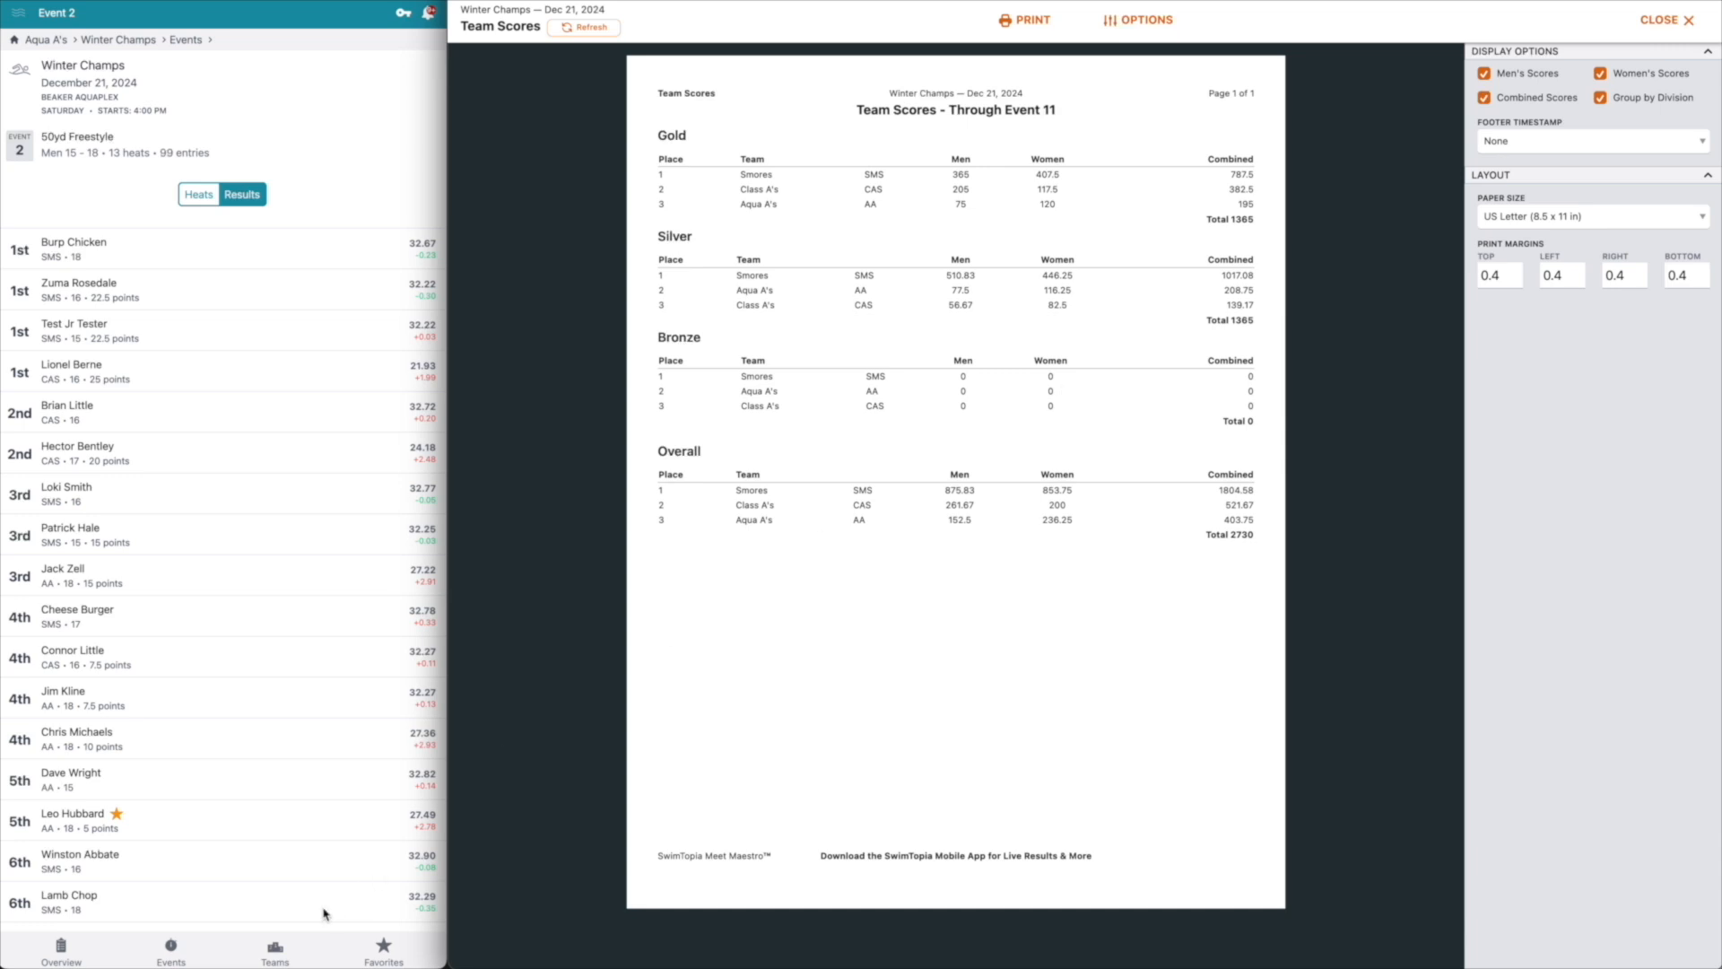
{"action": "left_click", "coordinate": [276, 953]}
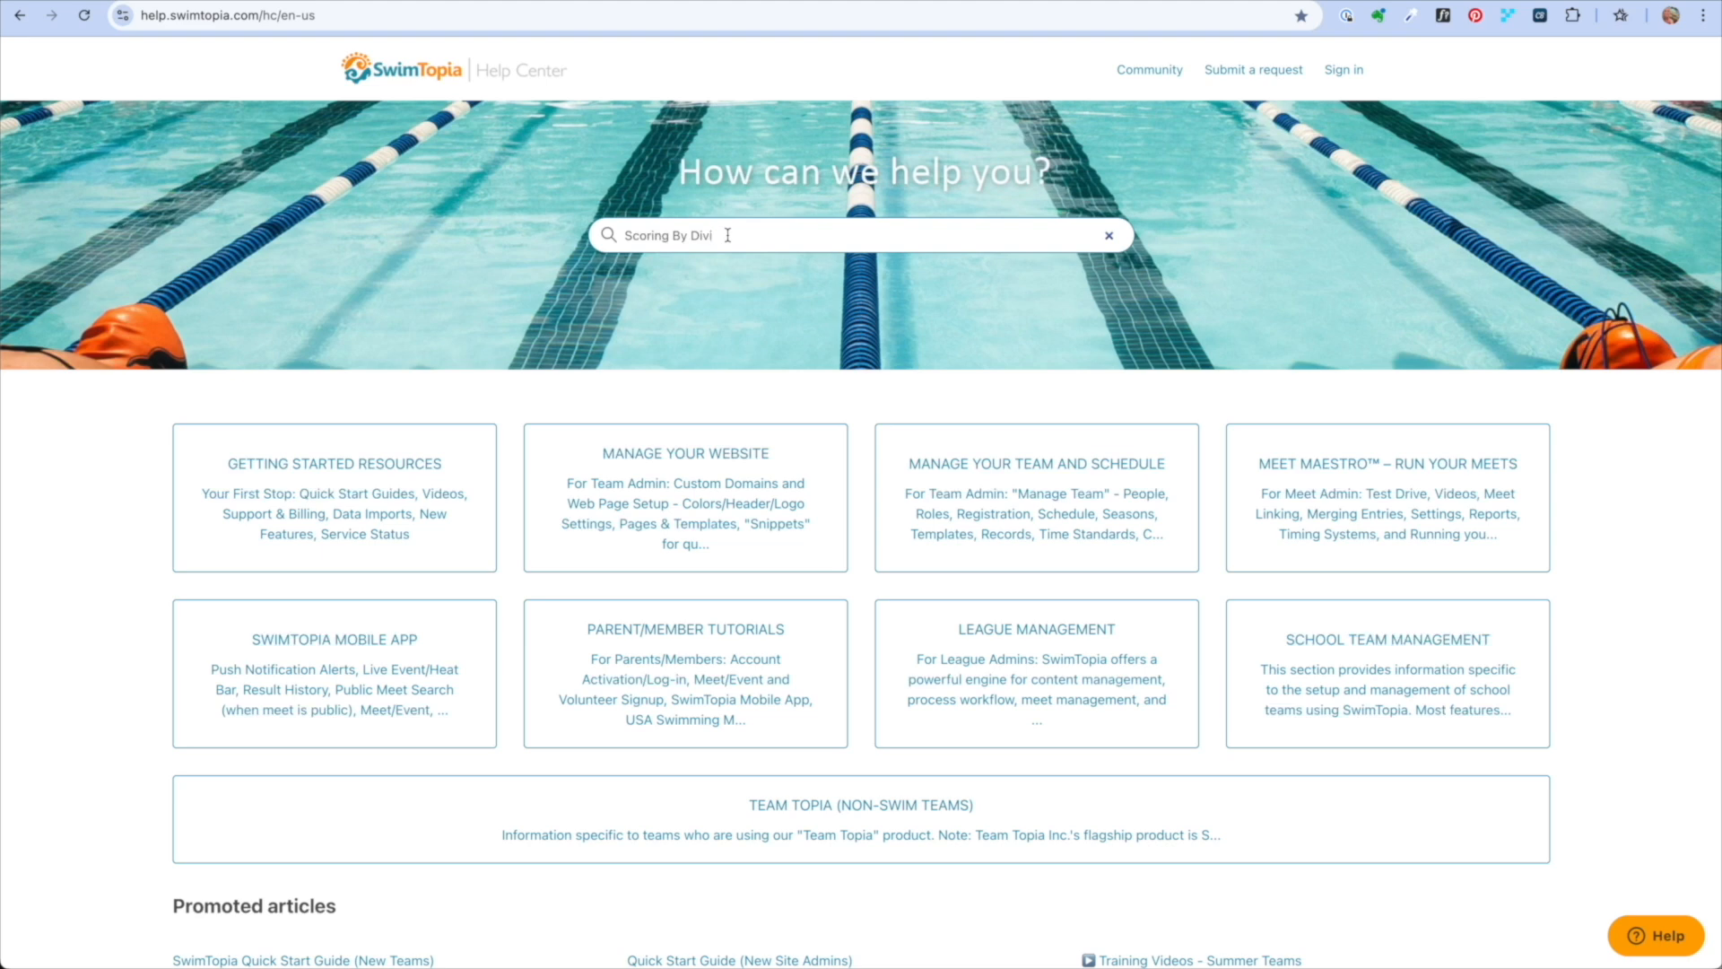
- Search the SwimTopia Help Center for scoring by division and examine the topics covered in the "Scoring by Division" article
{"action": "type", "text": "sio"}
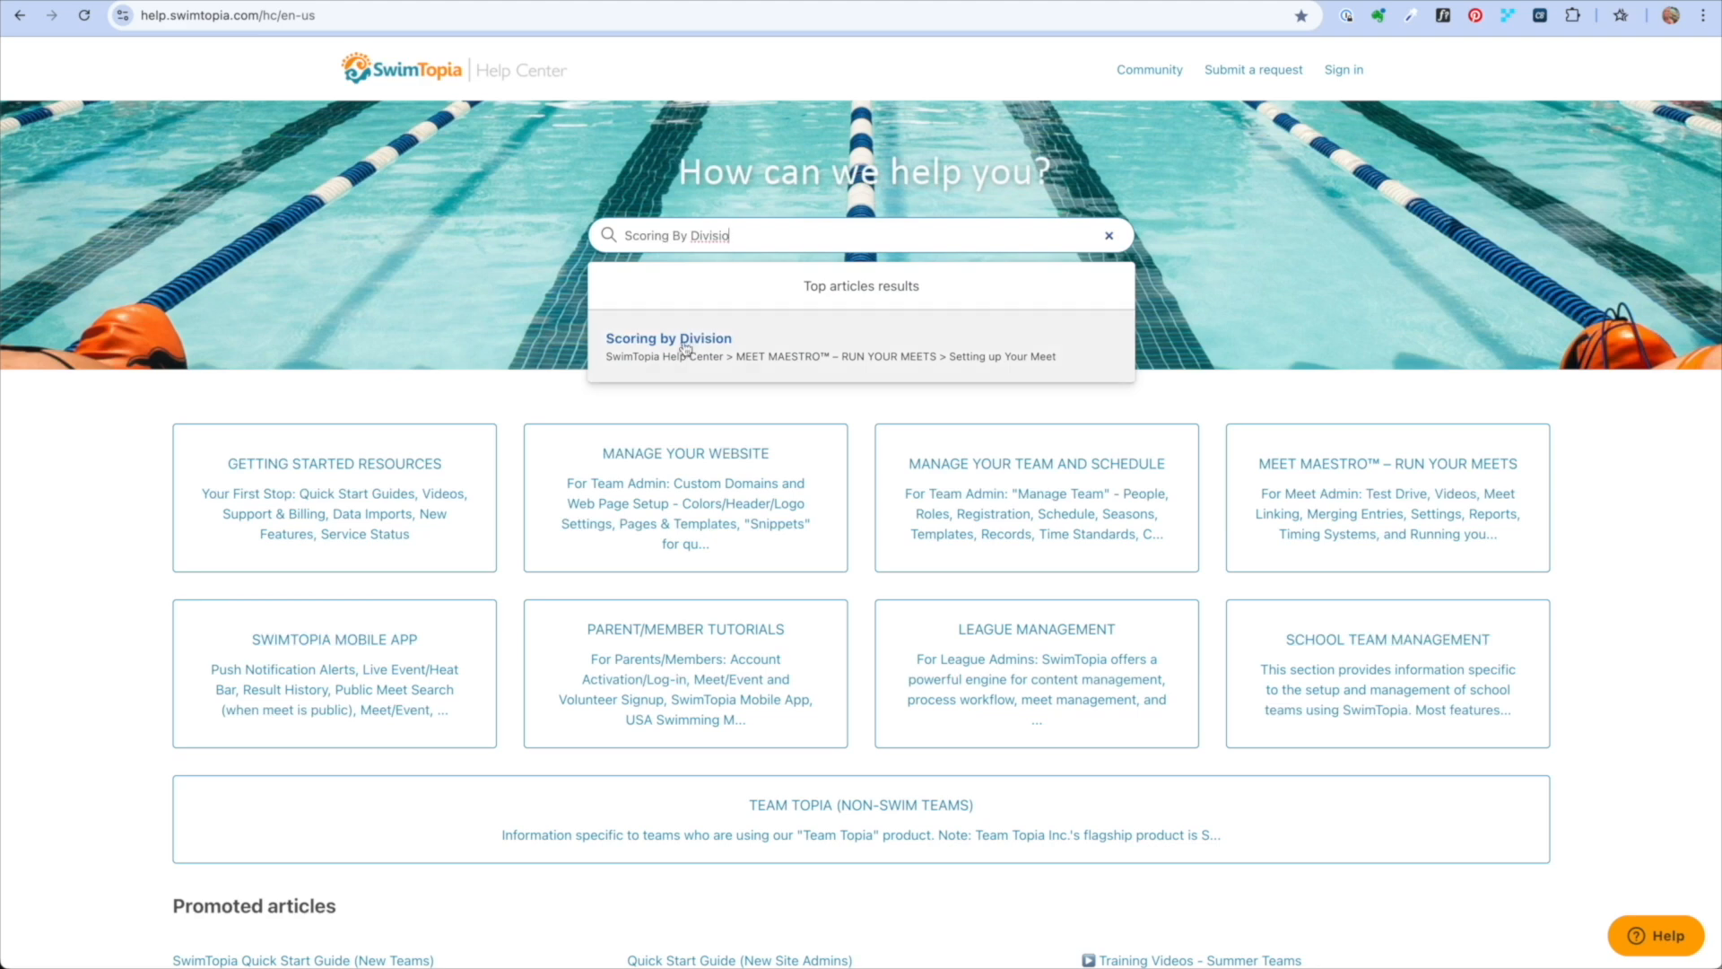
{"action": "left_click", "coordinate": [728, 349]}
{"action": "scroll", "coordinate": [819, 332], "scroll_direction": "down", "scroll_amount": 2}
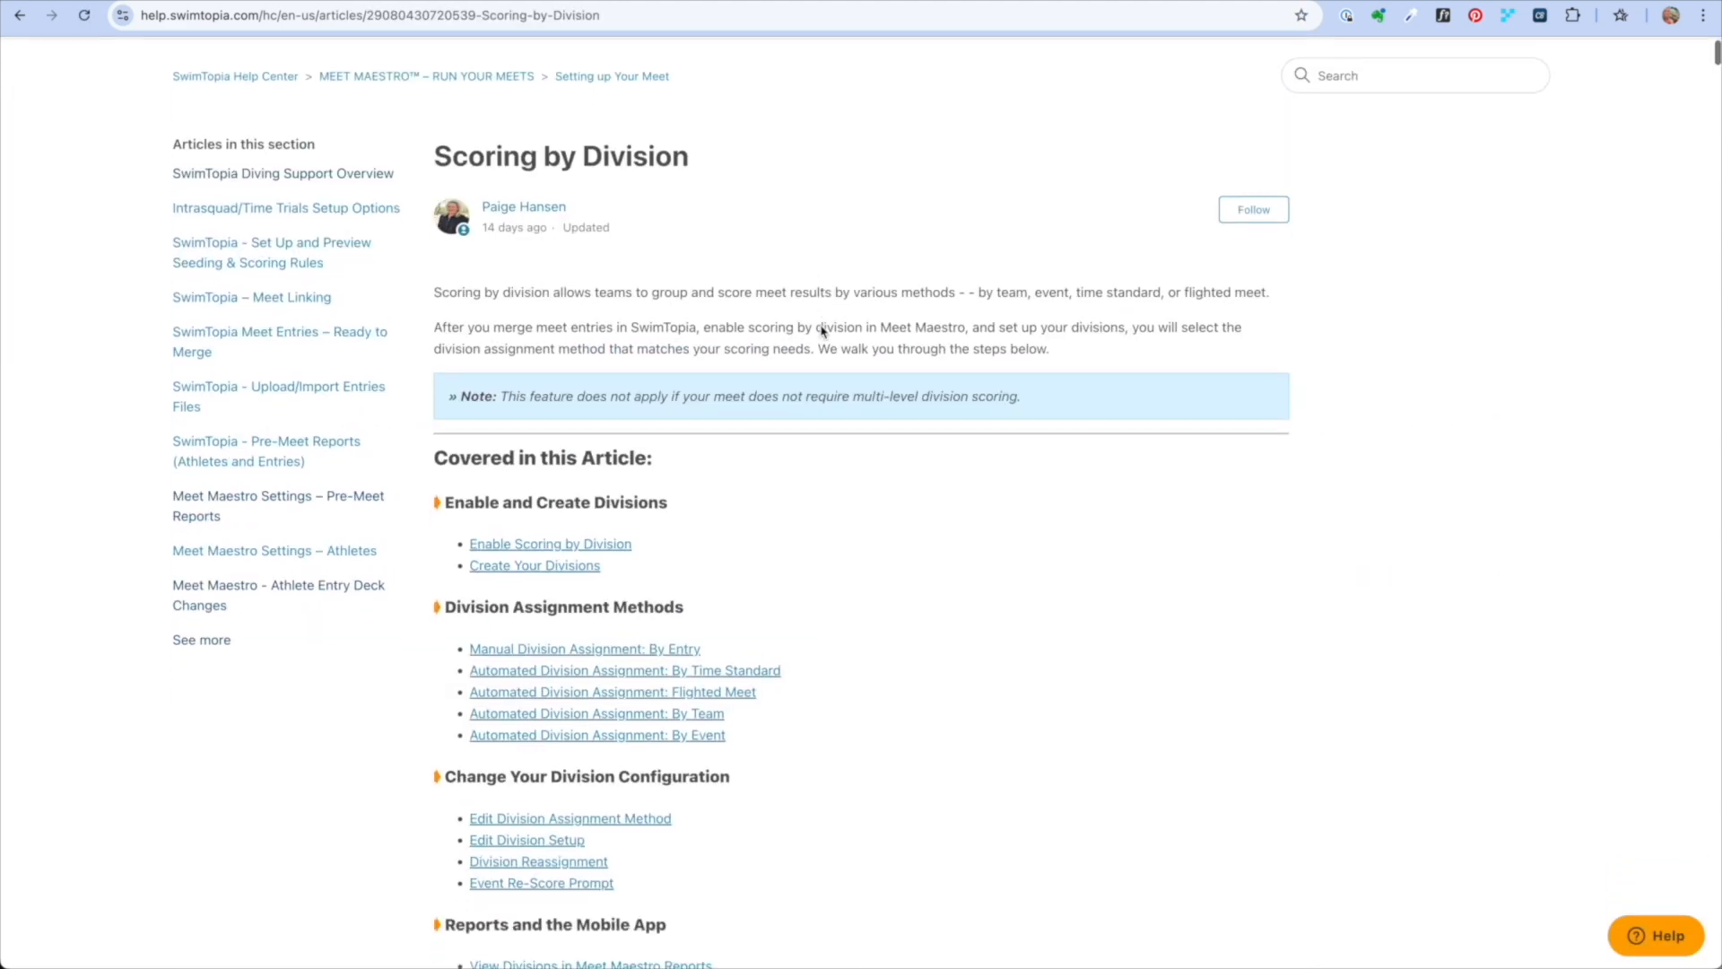
{"action": "scroll", "coordinate": [969, 423], "scroll_direction": "down", "scroll_amount": 3}
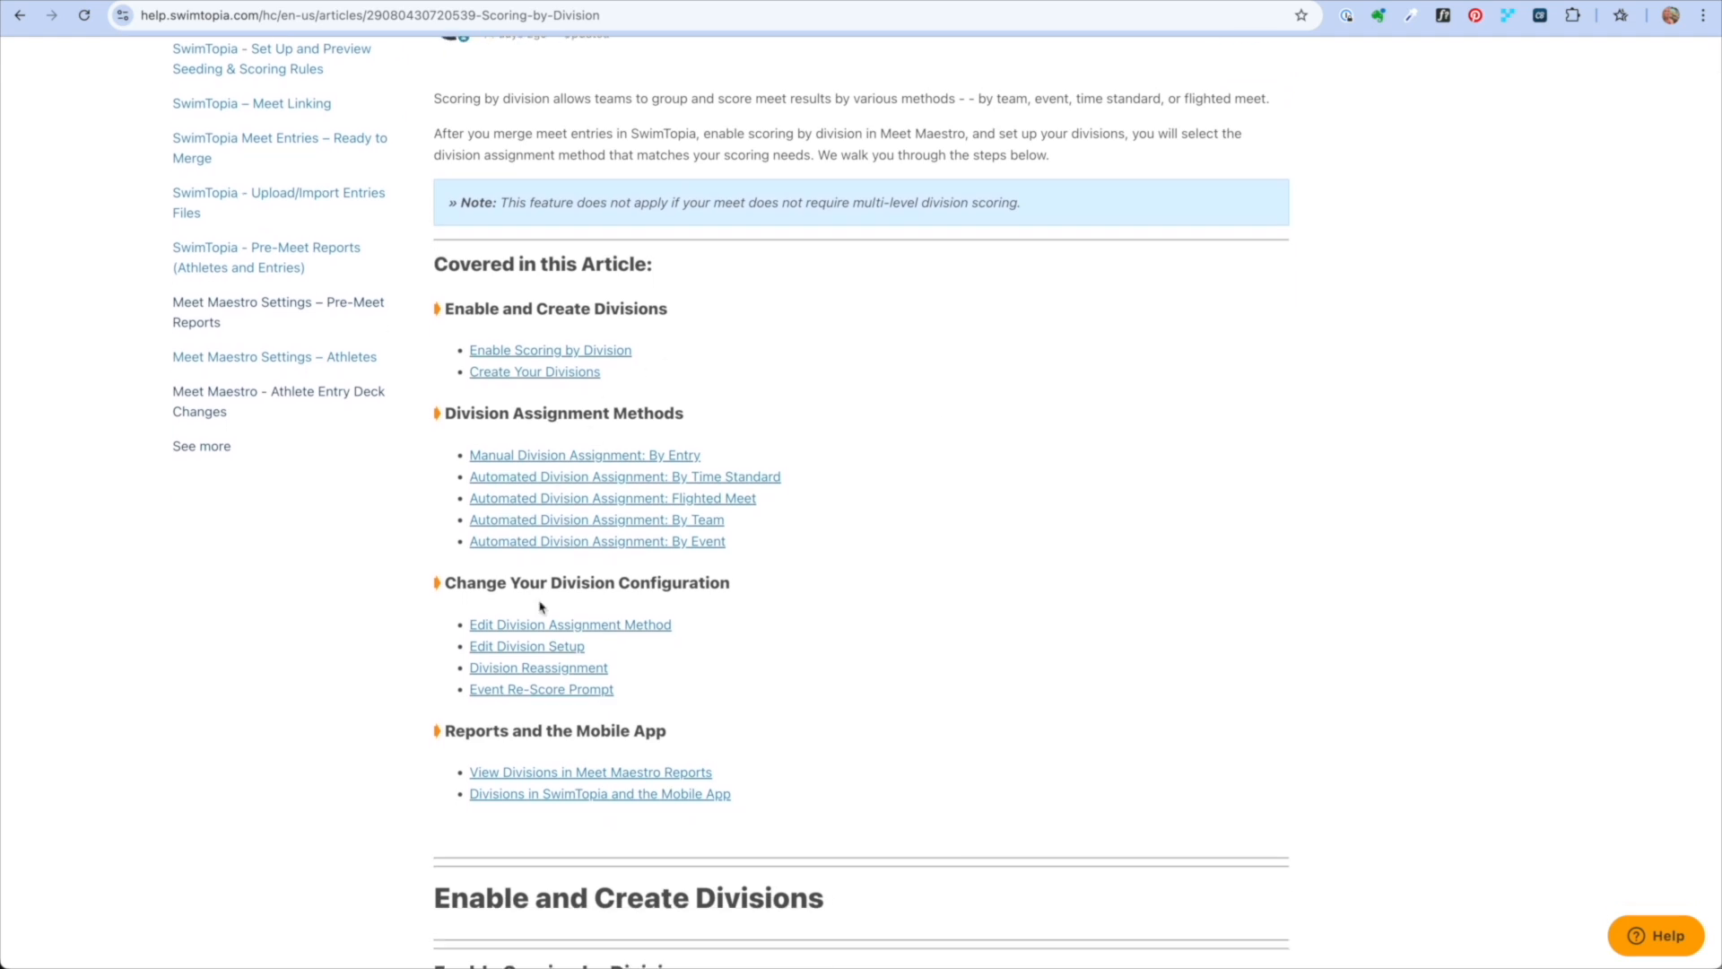